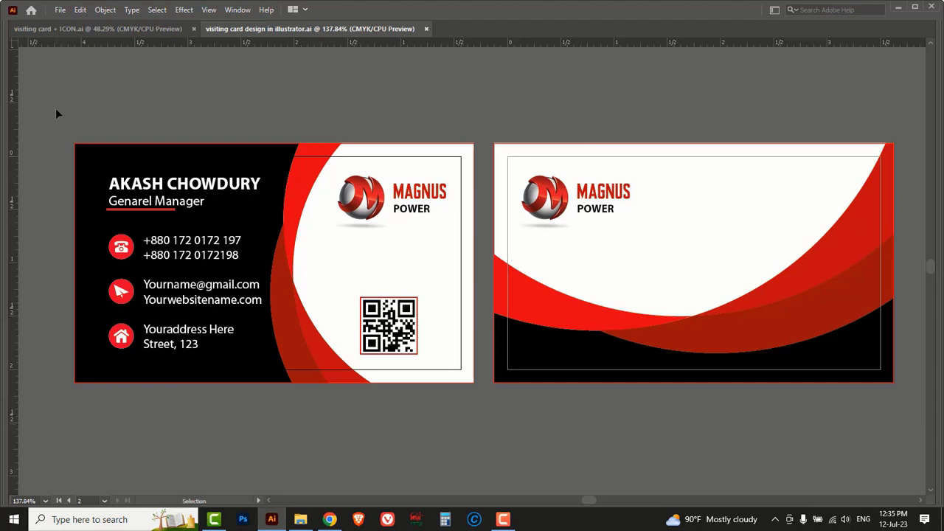
- Select the card artwork and close the finished business card document
mouse_move(55, 107)
left_mouse_down()
mouse_move(737, 399)
mouse_move(901, 424)
left_mouse_up()
key("ctrl+g")
left_click(427, 28)
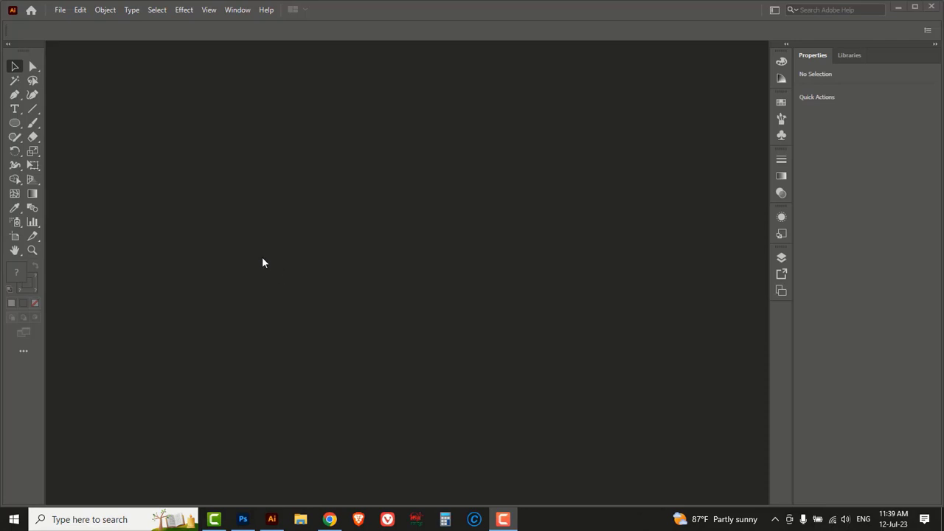
- Start a new document from the A3 preset, in inches, 3.5 in wide by 2 in high
left_click(60, 9)
left_click(76, 23)
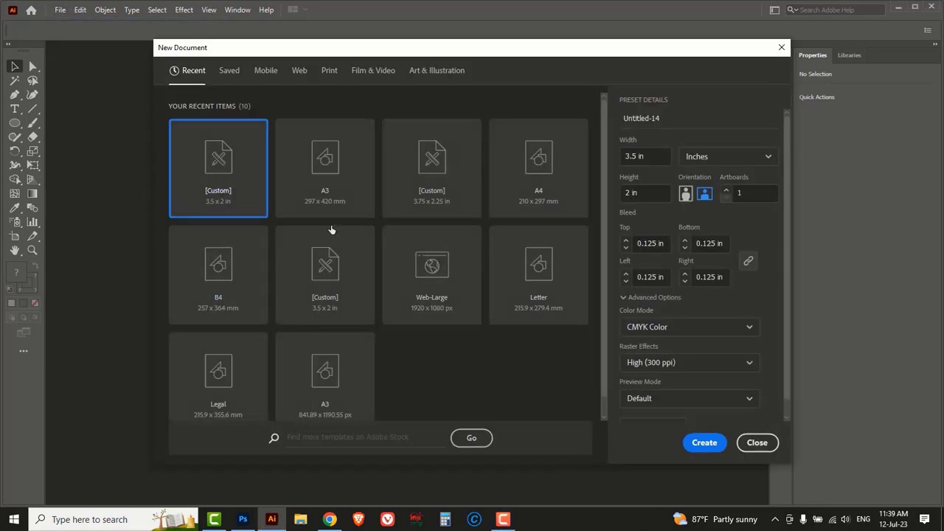
left_click(322, 177)
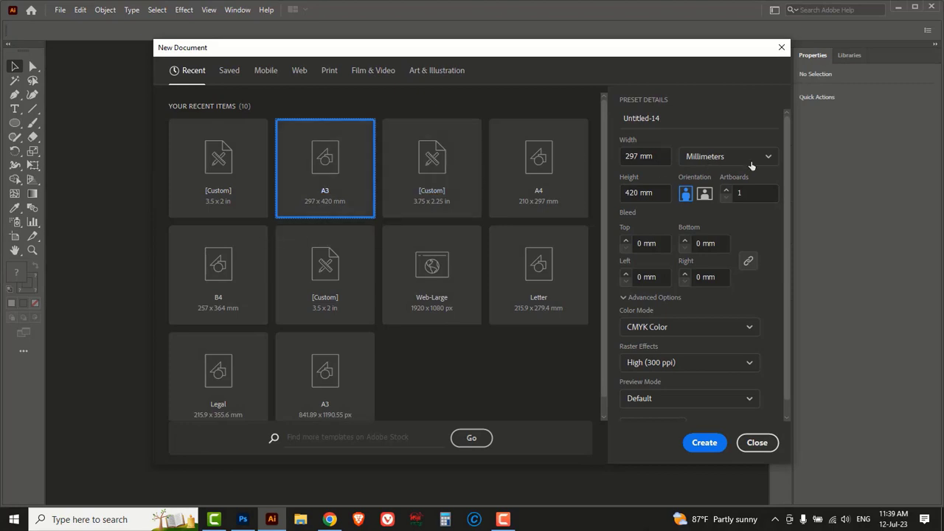
left_click(768, 156)
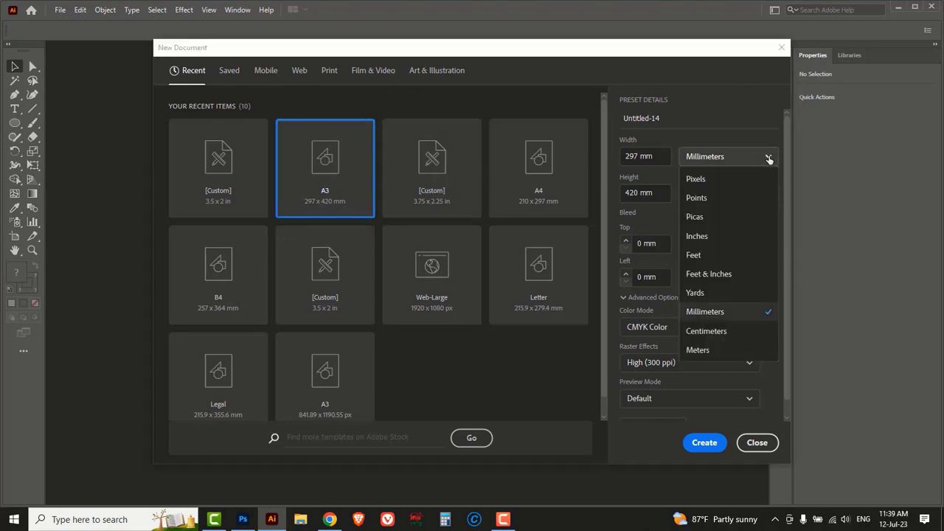
left_click(700, 236)
left_click(663, 155)
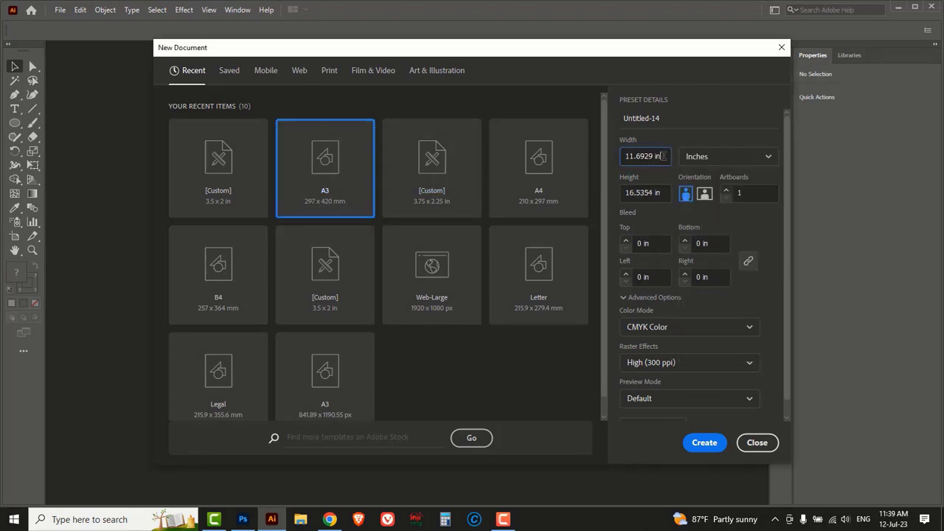
key("BackSpace")
key("BackSpace")
key("BackSpace")
key("BackSpace")
key("BackSpace")
type("3")
key("Tab")
type("2")
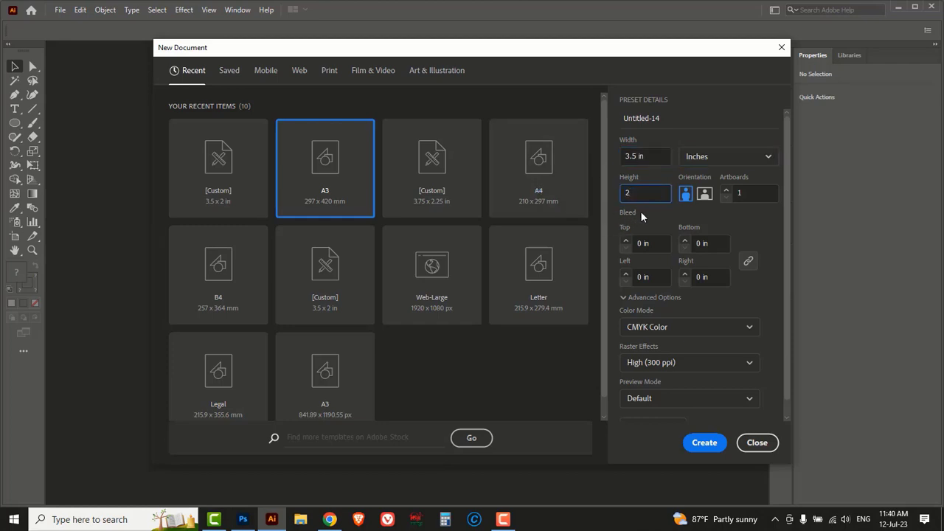
- Add 0.125 in bleed on all sides and create the CMYK document
left_click(654, 243)
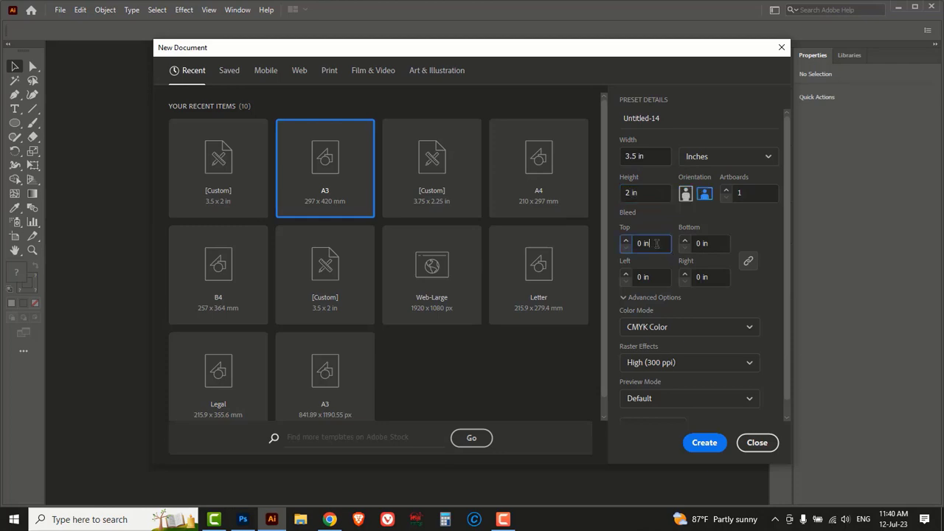
key("BackSpace")
key("BackSpace")
key("BackSpace")
type("0.")
type("12")
type("5")
left_click(749, 302)
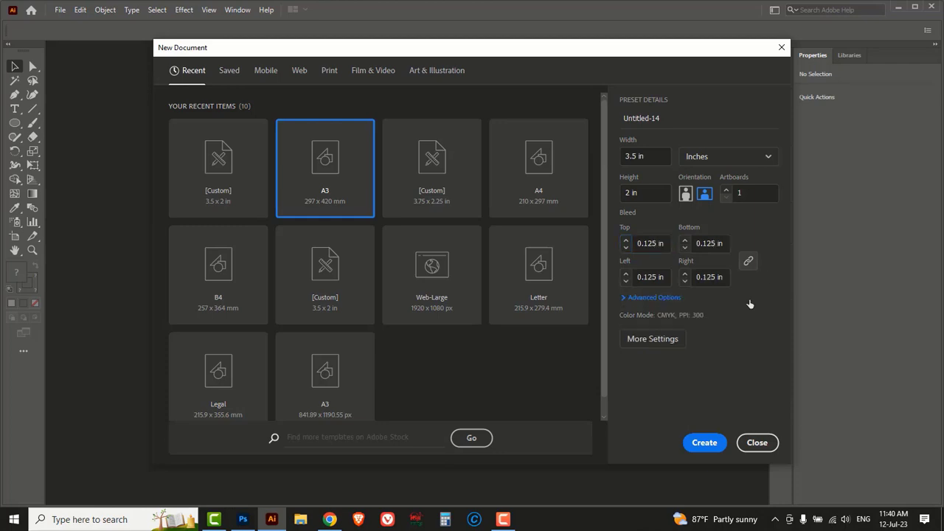
left_click(642, 297)
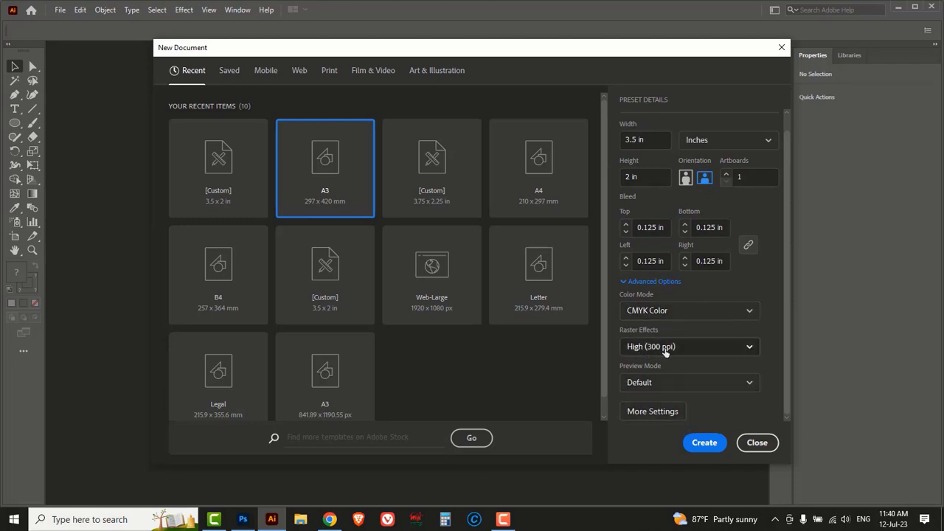
left_click(705, 442)
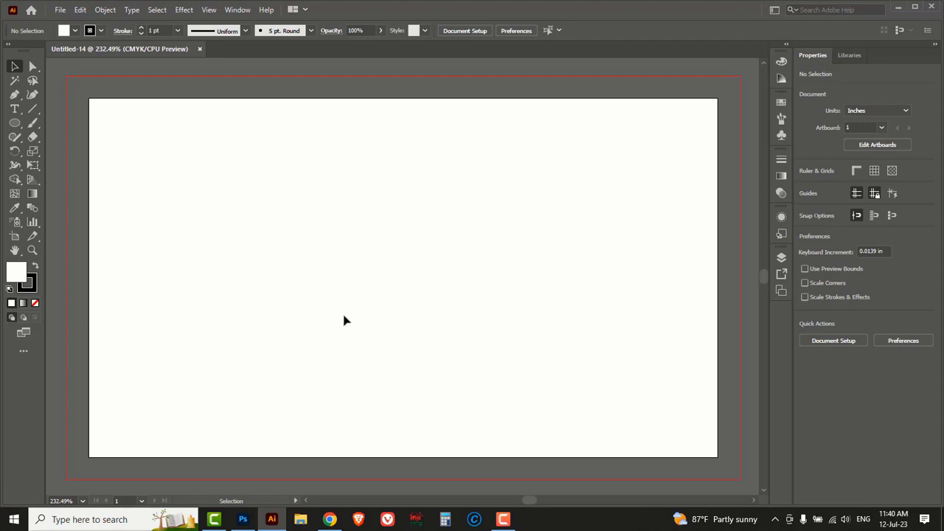
- Zoom the view out to 150% and select the Ellipse tool
key("z")
left_click(361, 301, "alt")
left_click(427, 289, "alt")
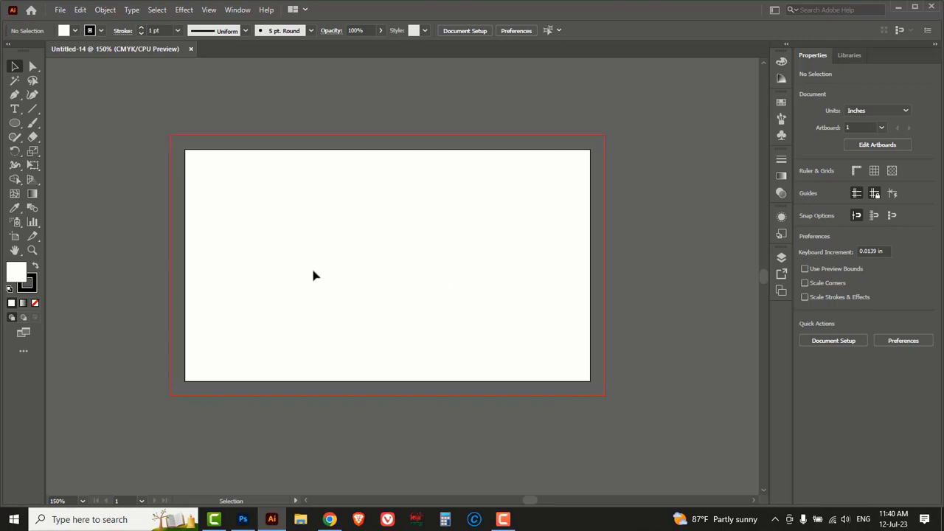
left_click(15, 124)
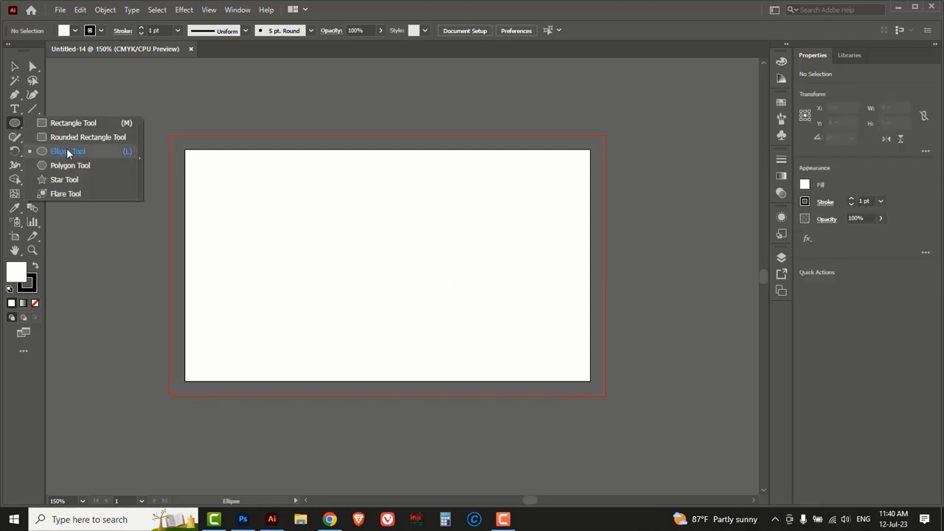
left_click(72, 153)
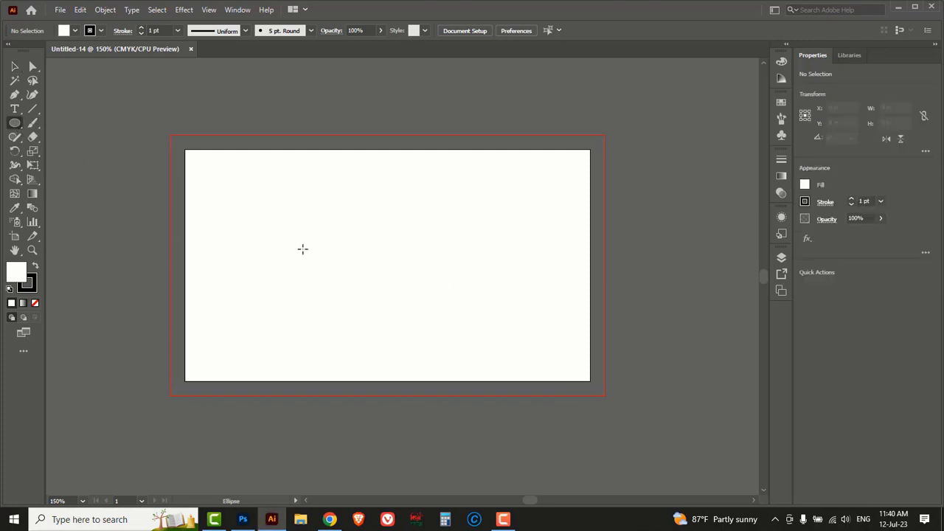
left_click(15, 67)
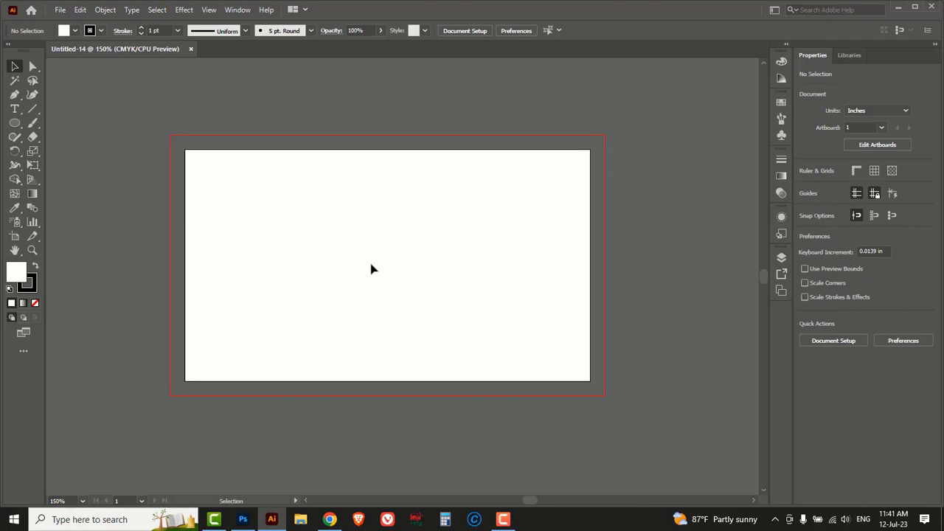
left_click(15, 123)
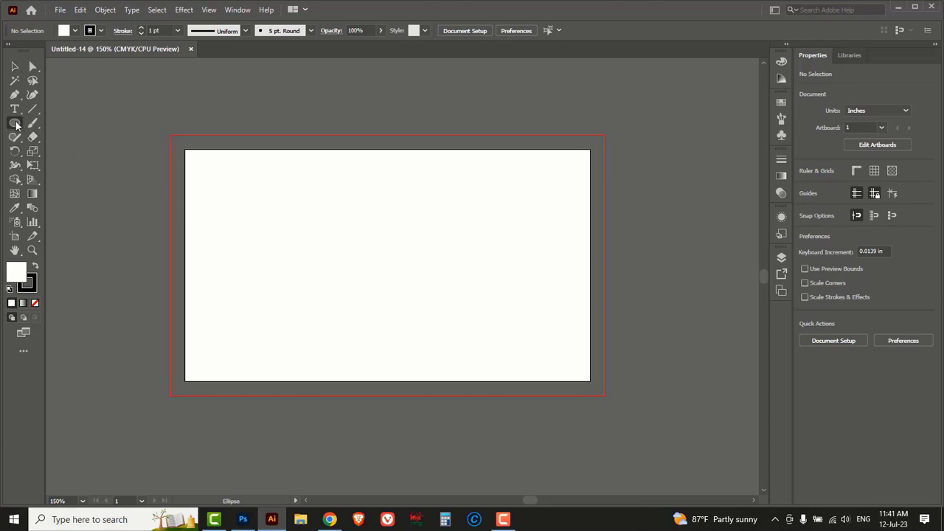
left_click(81, 151)
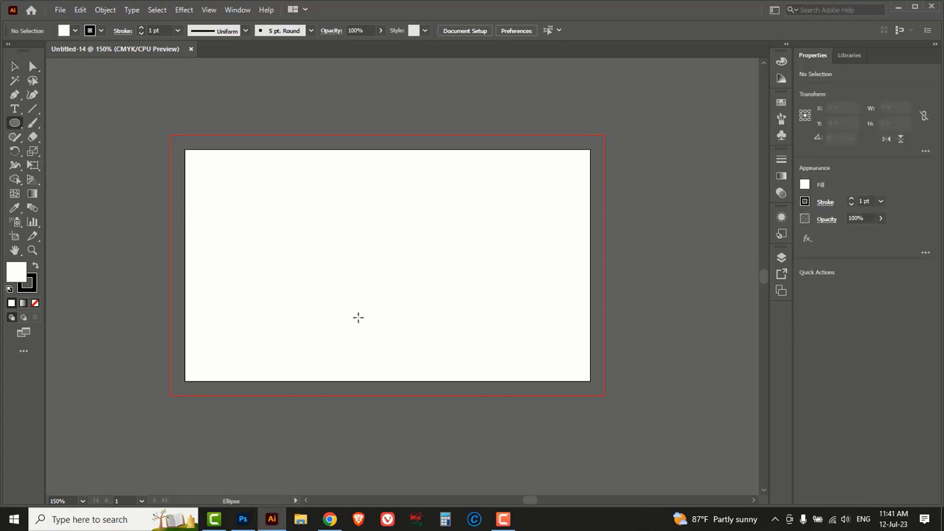
- Draw a large circle from the artboard centre and remove its white fill
mouse_move(364, 250)
left_mouse_down()
mouse_move(532, 391)
mouse_move(593, 461)
left_mouse_up()
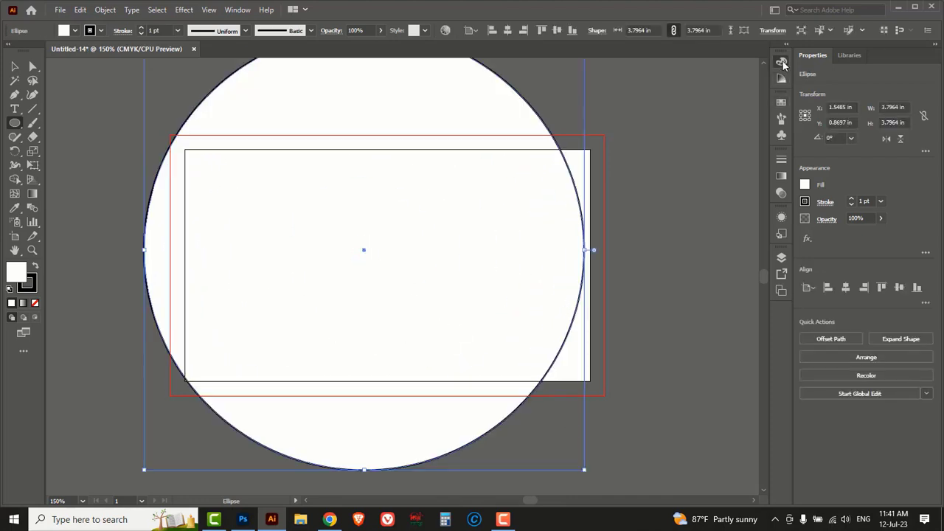
left_click(781, 62)
left_click(761, 57)
left_click(800, 62)
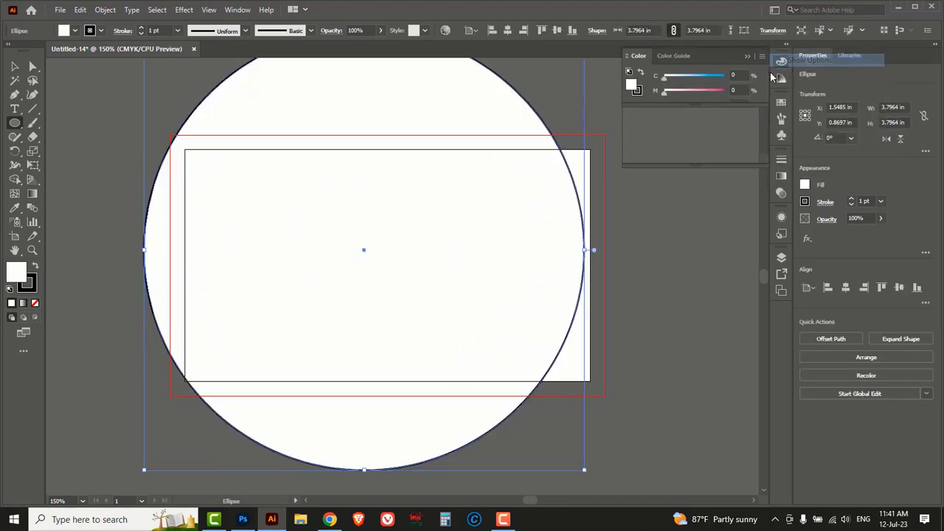
left_click(629, 136)
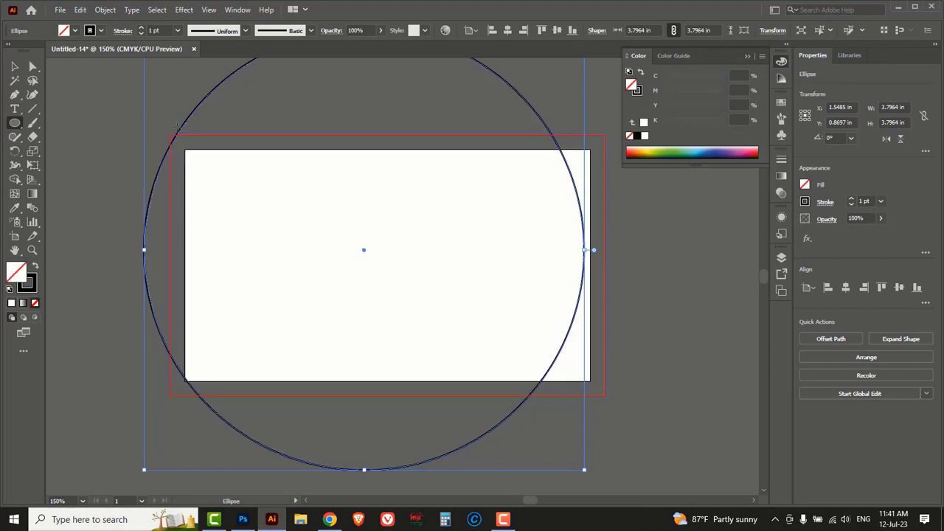
left_click(15, 67)
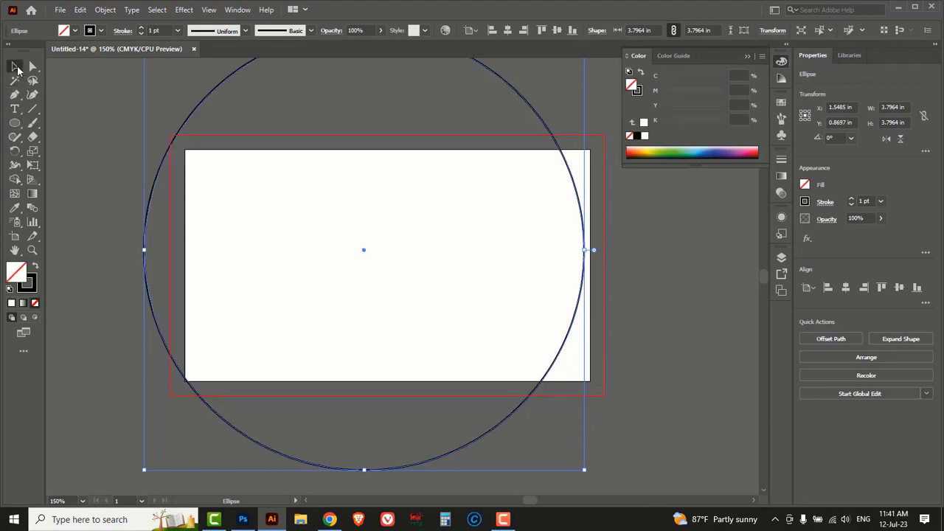
left_click(371, 217, "ctrl+alt")
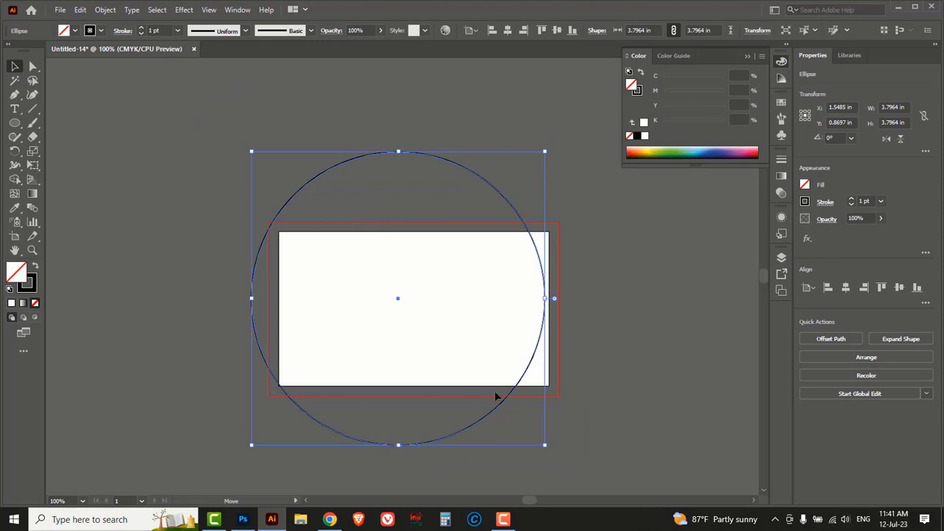
- Enlarge the circle to 4.3181 in, raise it over the card's top, and arrange overlapping copies
left_click_drag(496, 413, 501, 321)
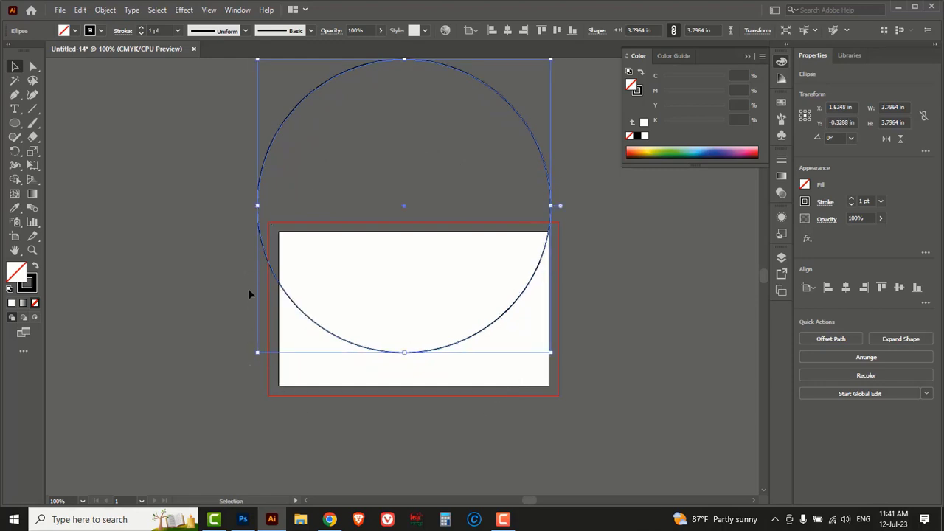
left_click_drag(257, 353, 217, 393)
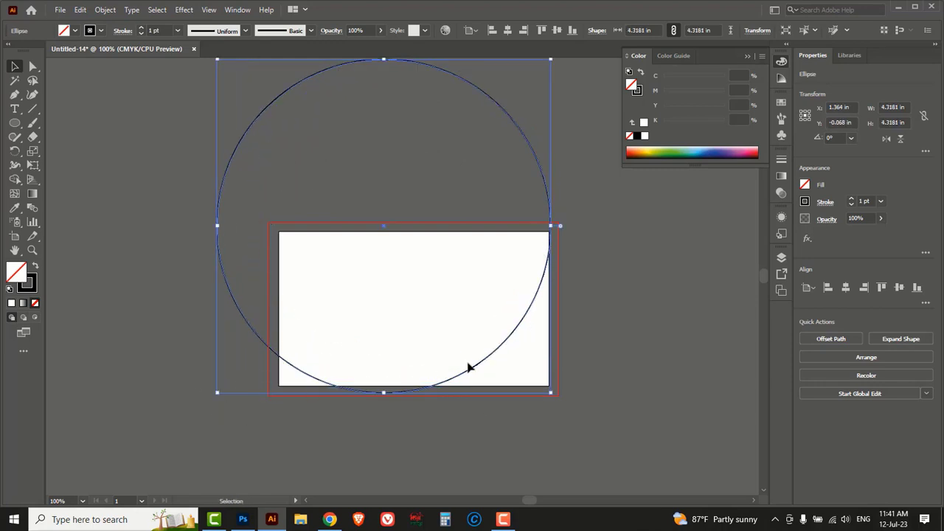
mouse_move(480, 369)
left_mouse_down()
mouse_move(484, 325)
mouse_move(494, 345)
mouse_move(540, 347)
left_mouse_up()
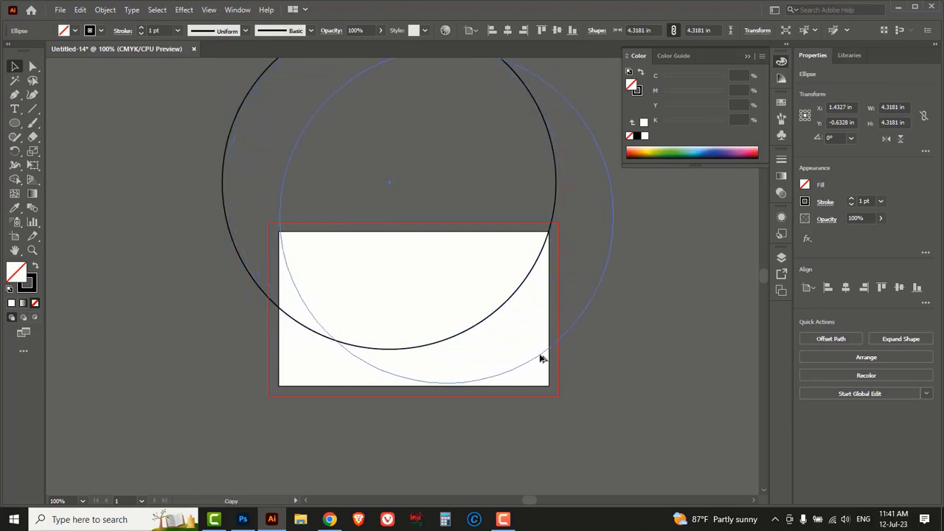
mouse_move(539, 347)
left_mouse_down("alt")
mouse_move(528, 338)
mouse_move(514, 373)
left_mouse_up("alt")
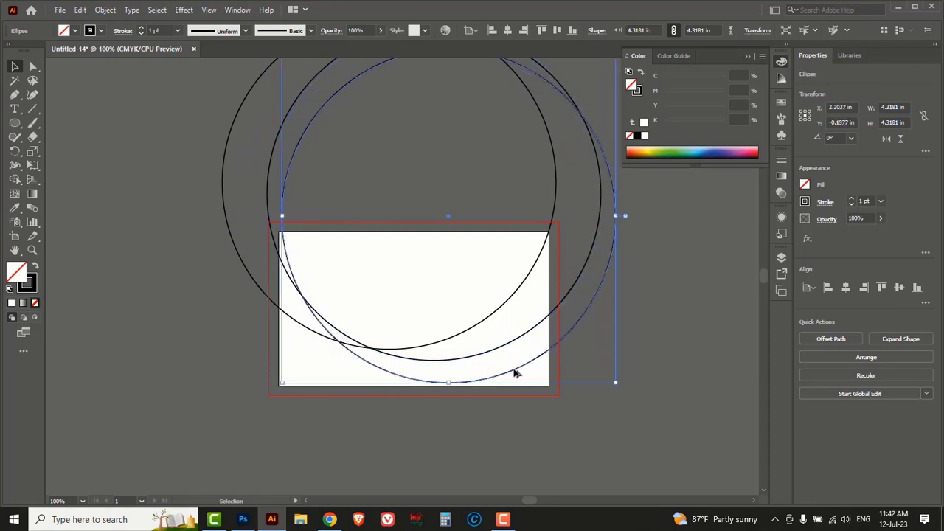
left_click(244, 258)
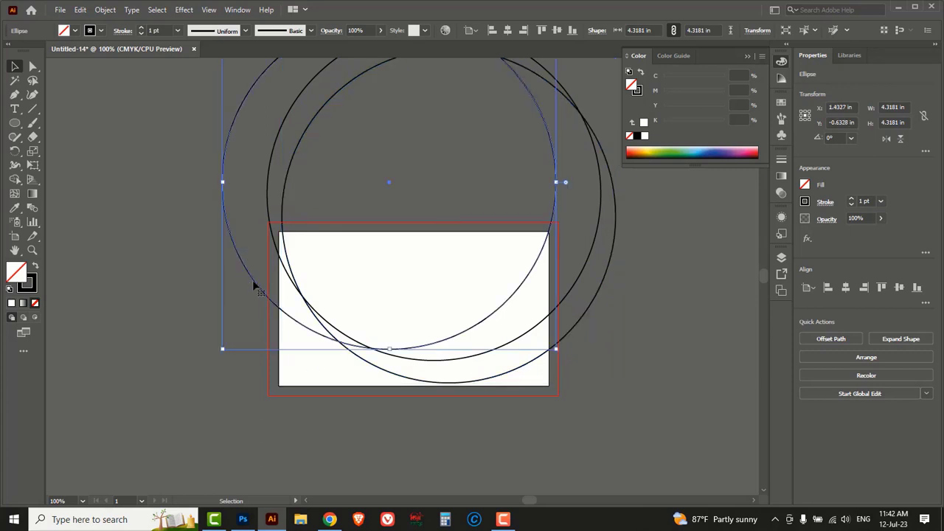
left_click_drag(253, 286, 255, 297)
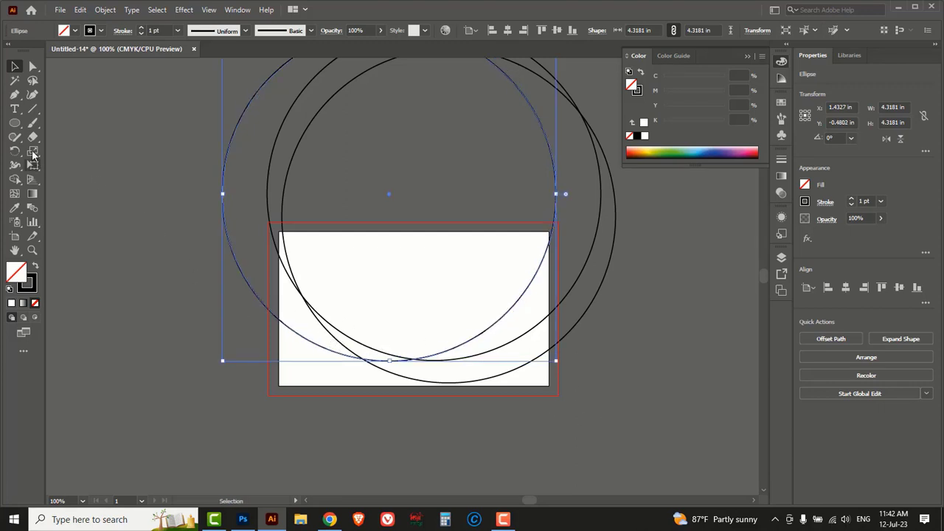
- Draw an unfilled rectangle, about 3.74 × 2.27 in, over the bleed area and select everything
left_click(17, 126)
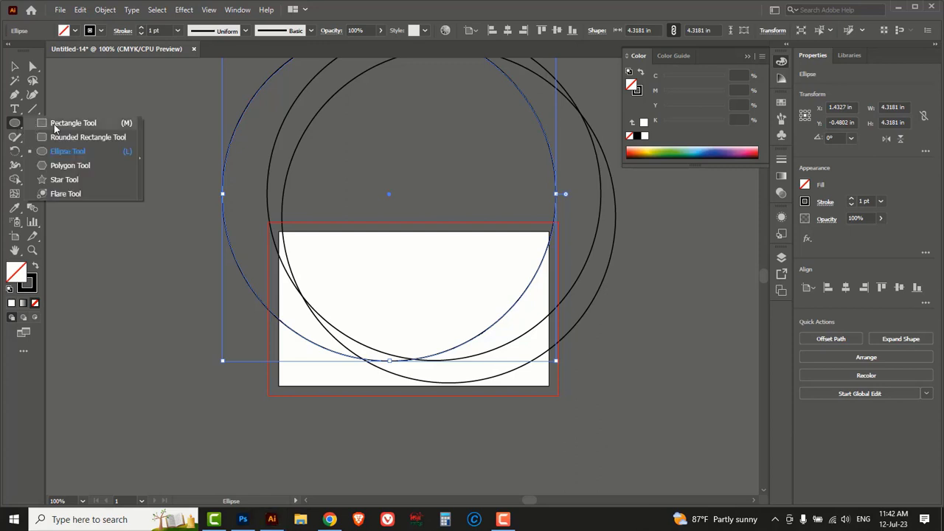
left_click(54, 124)
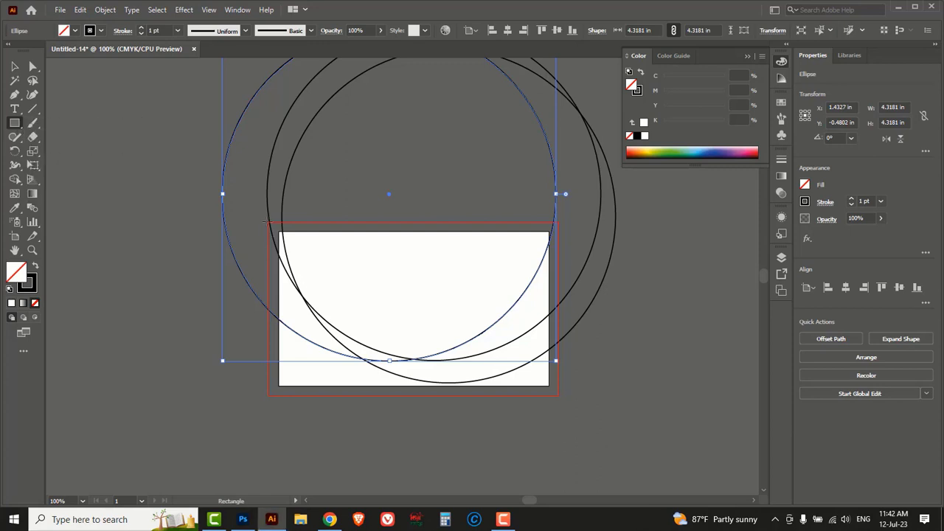
mouse_move(270, 221)
left_mouse_down()
mouse_move(556, 385)
mouse_move(558, 395)
left_mouse_up()
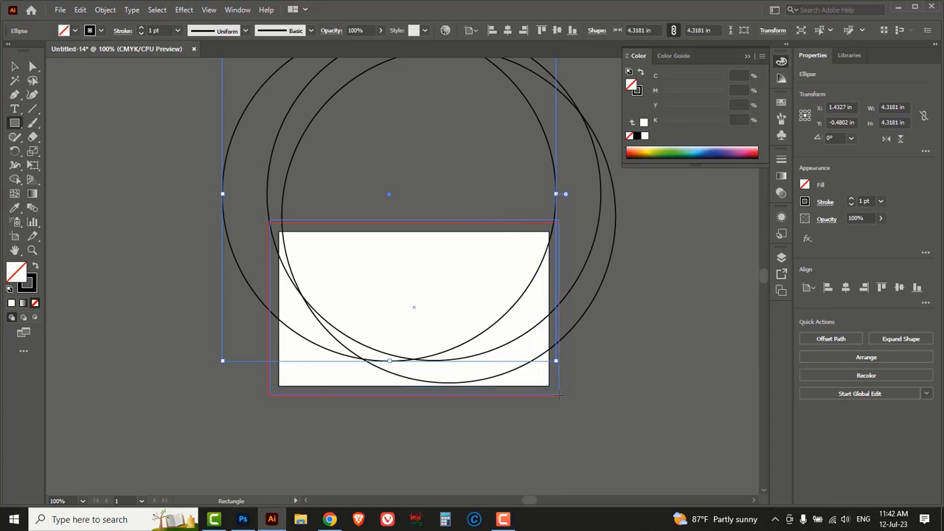
left_click(15, 66)
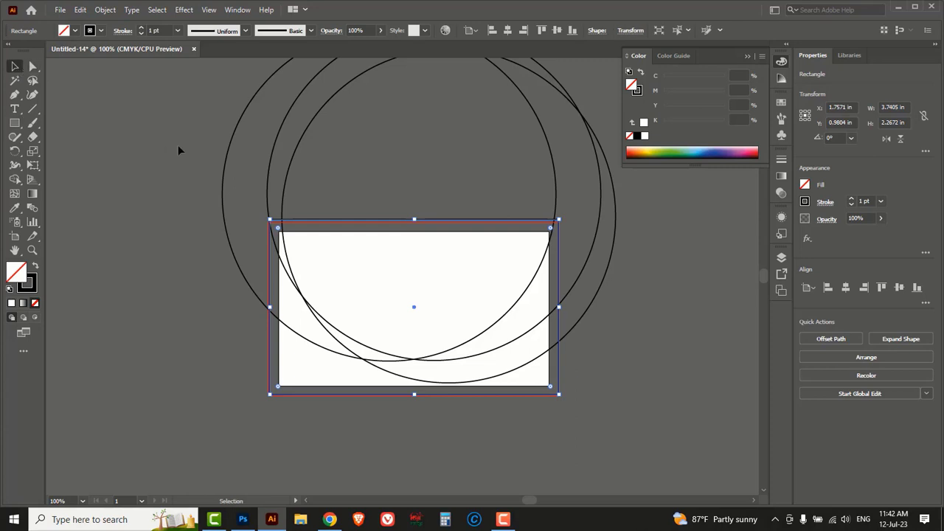
key("ctrl+a")
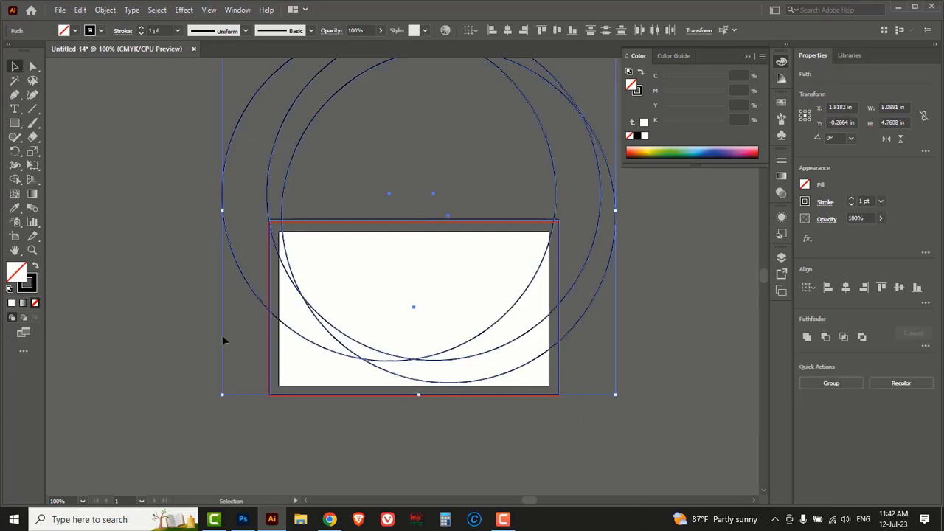
- Erase the circle slivers outside the card's left, right, top and bottom with the Shape Builder
left_click_drag(15, 179, 65, 184)
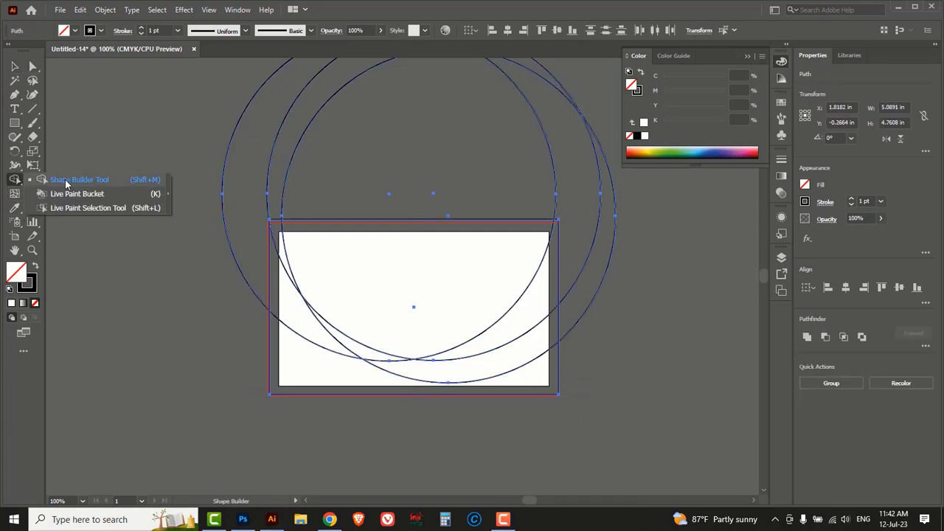
left_click(71, 180)
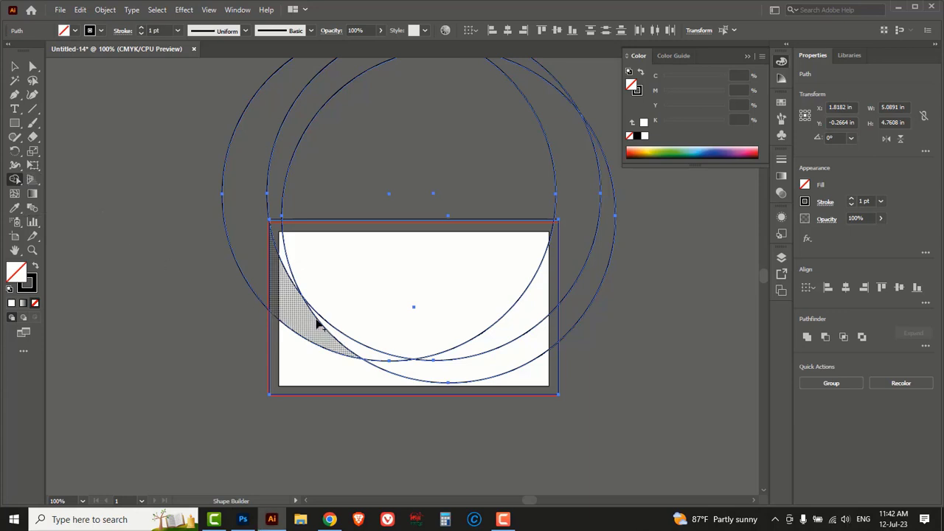
left_click_drag(280, 293, 357, 354)
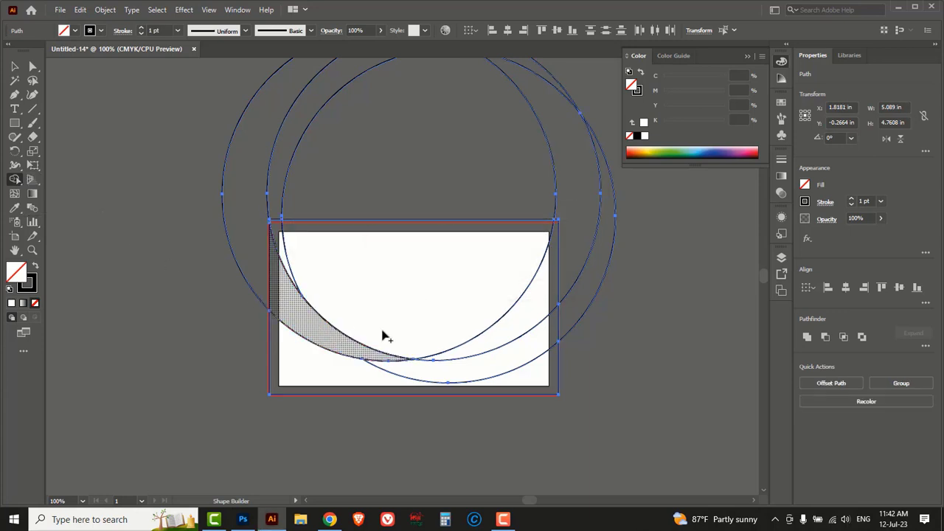
mouse_move(514, 325)
left_mouse_down()
mouse_move(545, 322)
mouse_move(441, 375)
left_mouse_up()
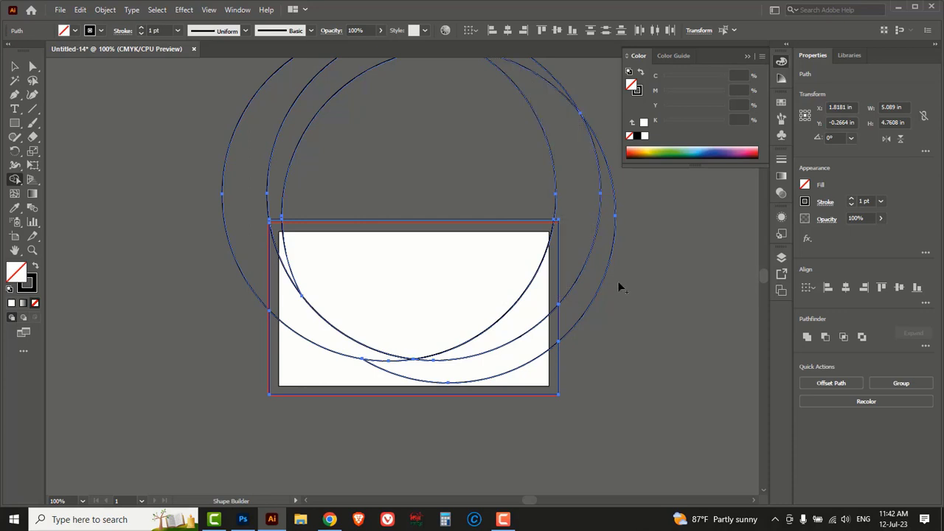
left_click_drag(633, 321, 201, 186)
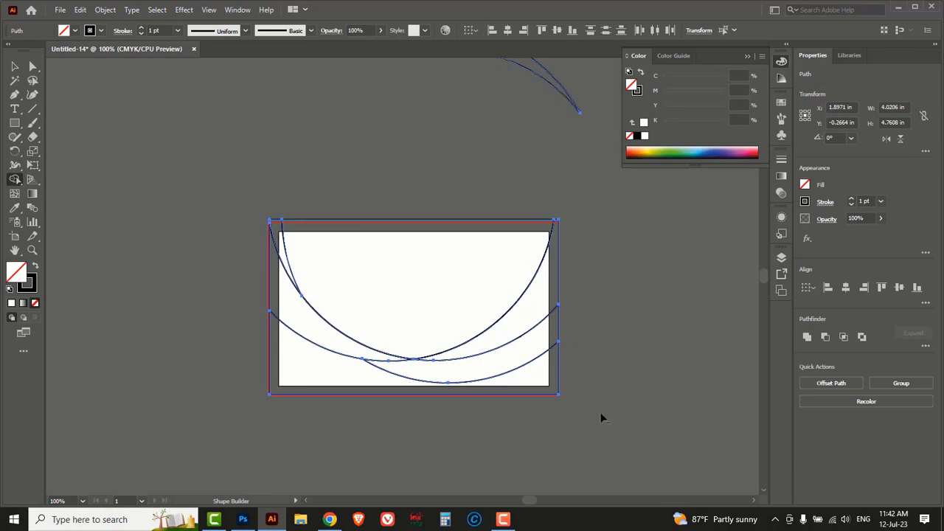
mouse_move(601, 413)
left_mouse_down()
mouse_move(551, 380)
mouse_move(513, 389)
left_mouse_up()
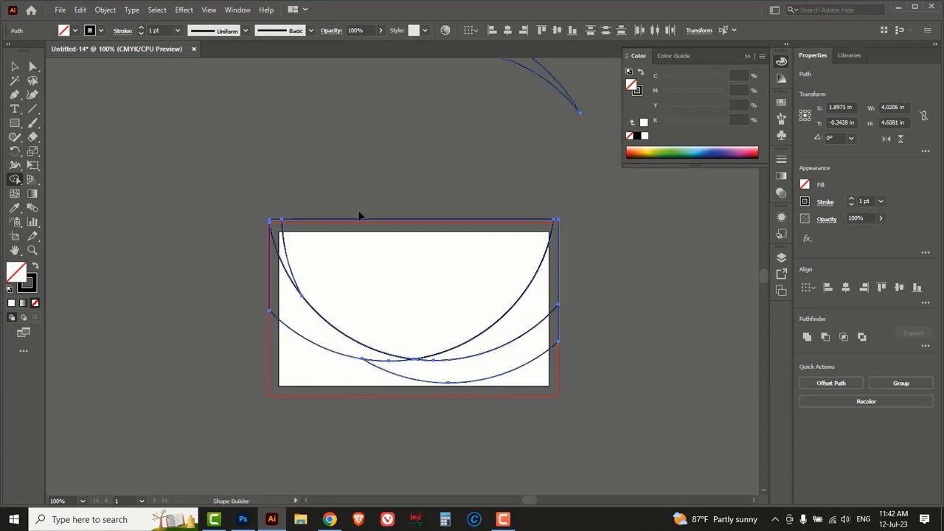
- Delete the remaining top half-circle pieces and stray corner curves
left_click_drag(372, 201, 384, 287)
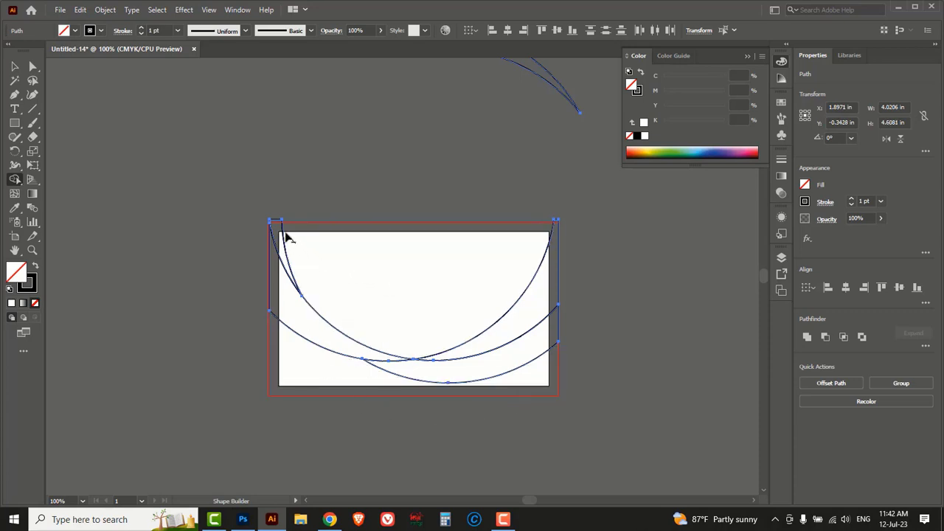
left_click(281, 222, "alt")
left_click_drag(572, 88, 550, 121)
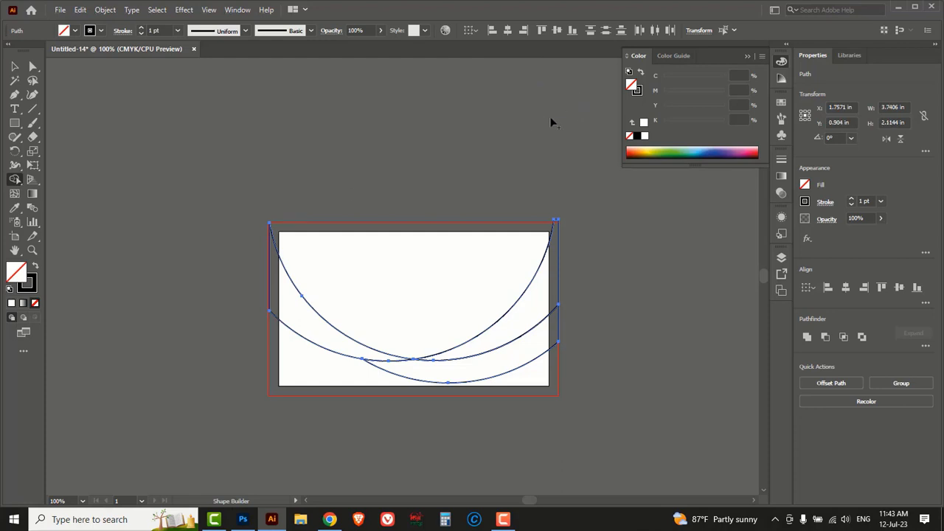
left_click(15, 66)
- Select the left curved band, remove its outline, and fill it orange from the spectrum
left_click(310, 152)
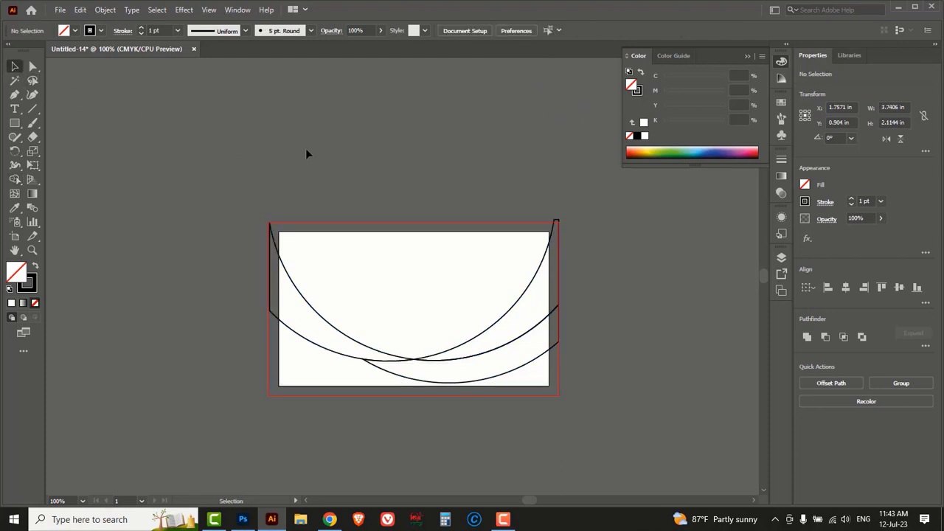
left_click_drag(289, 280, 318, 242)
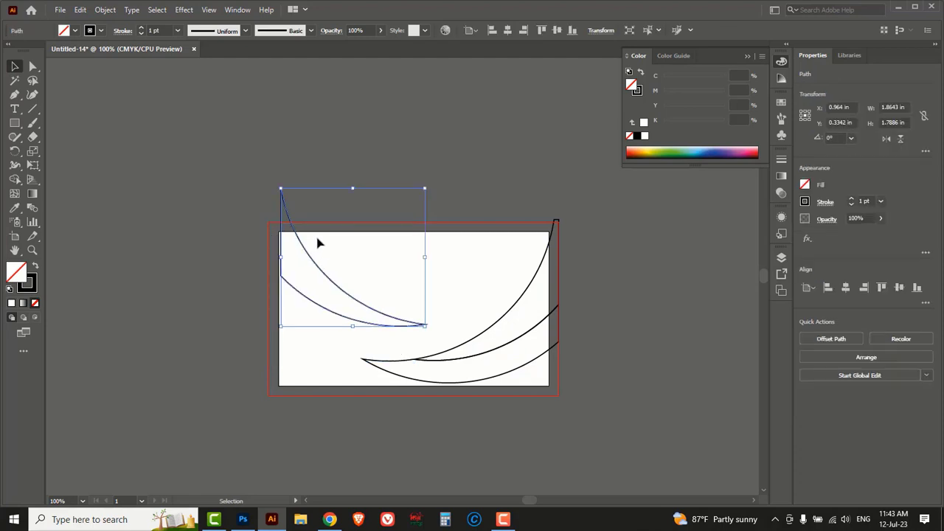
key("ctrl+z")
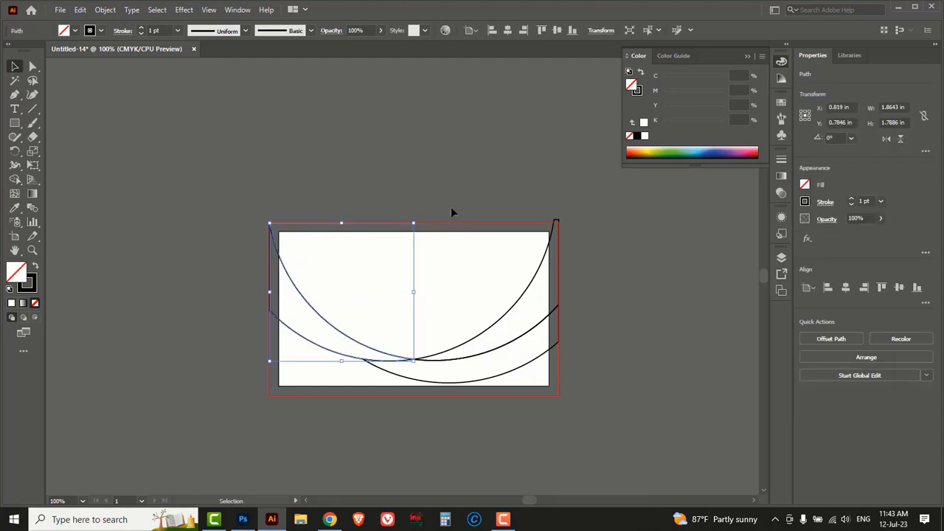
left_click(639, 92)
left_click(630, 136)
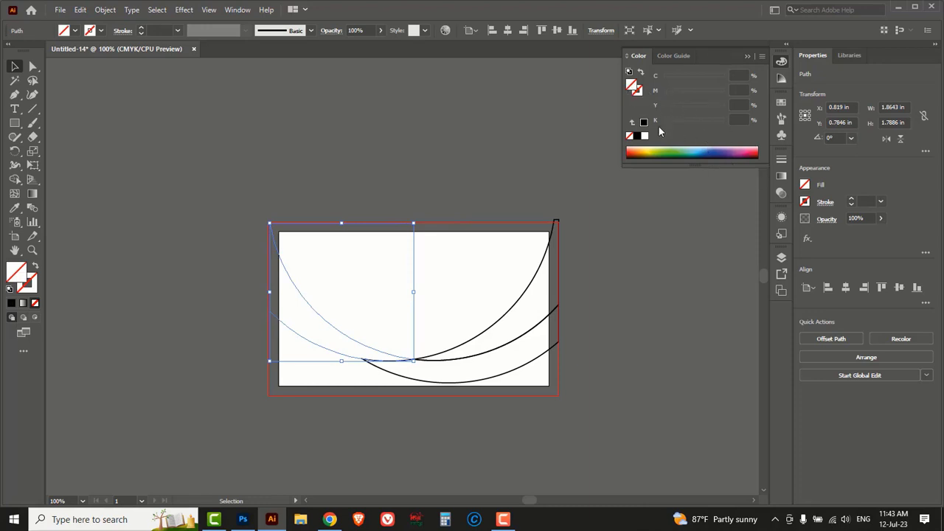
left_click(639, 150)
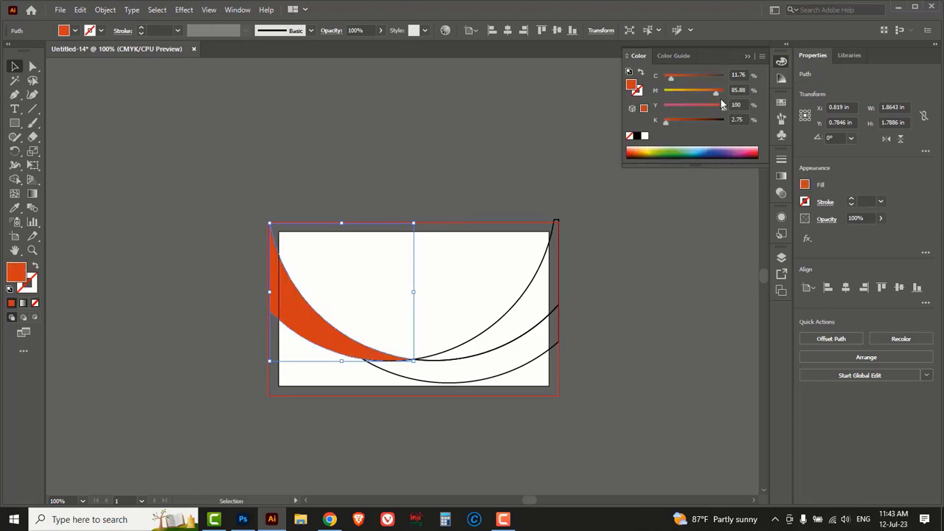
- Set the left band's fill to pure red: C 0, M 100, Y 100, K 0
left_click_drag(718, 92, 727, 91)
left_click_drag(671, 78, 662, 78)
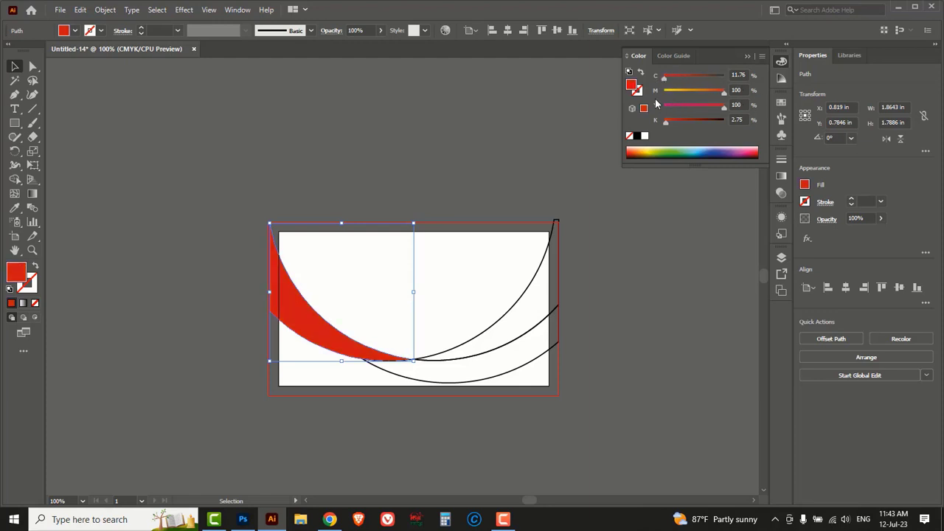
left_click_drag(664, 123, 644, 124)
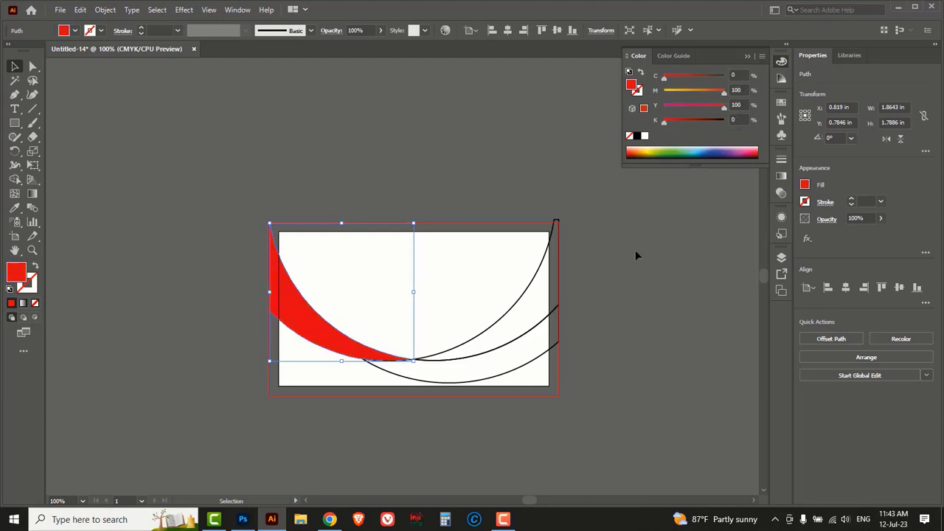
- Copy the red onto the right band with the Eyedropper and darken it to K 20
left_click(544, 281)
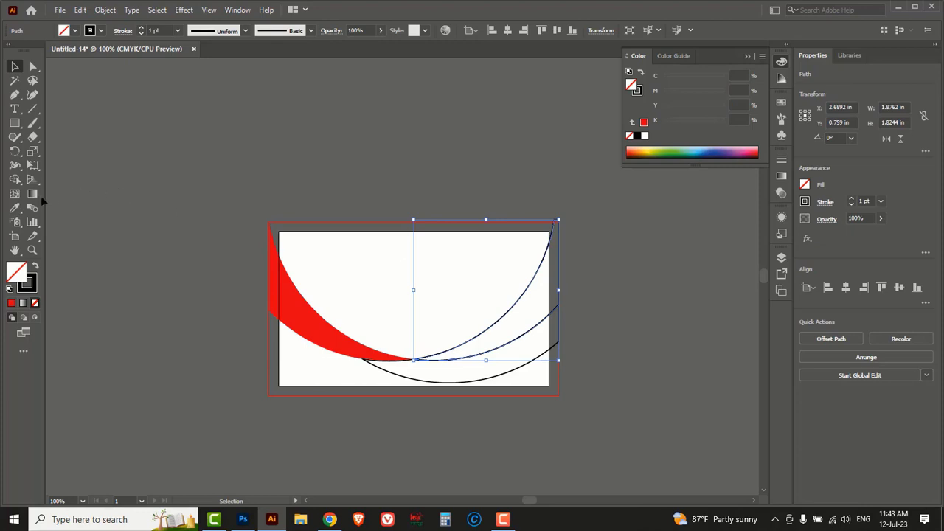
left_click(15, 208)
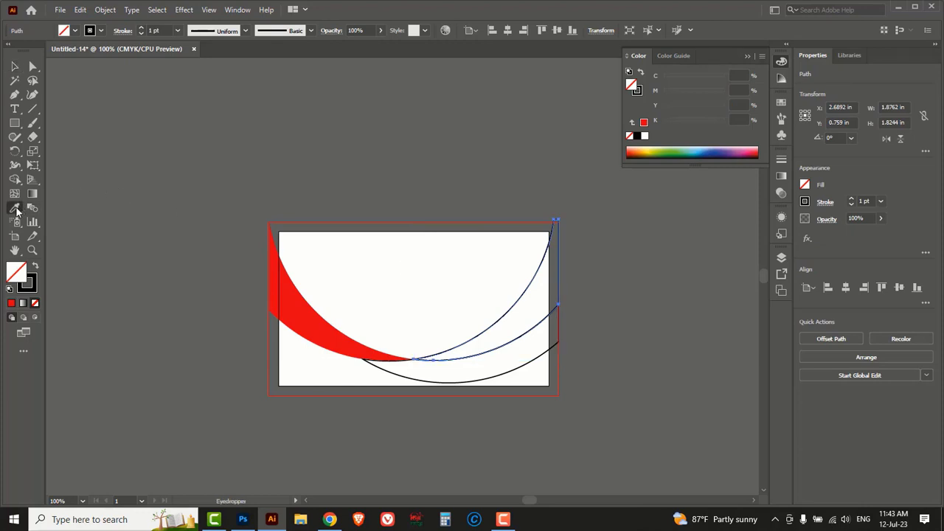
left_click(297, 303)
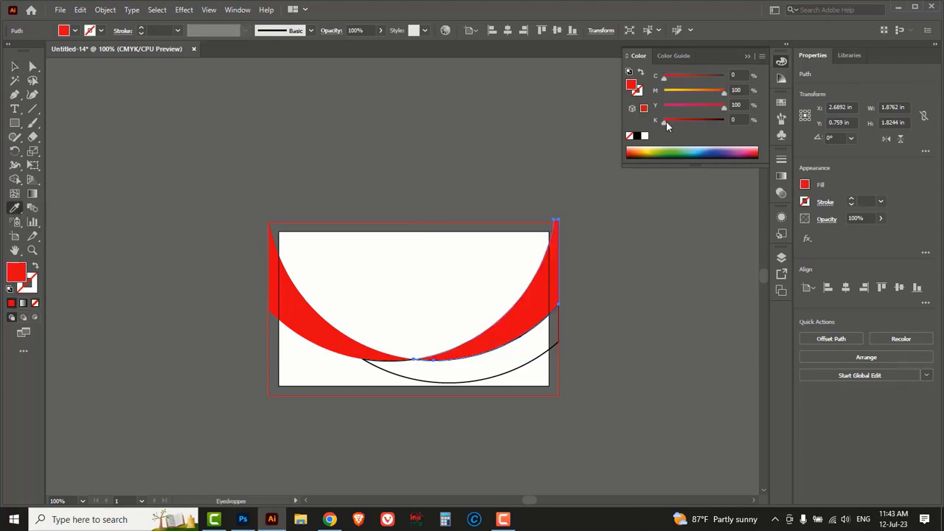
left_click_drag(666, 121, 677, 121)
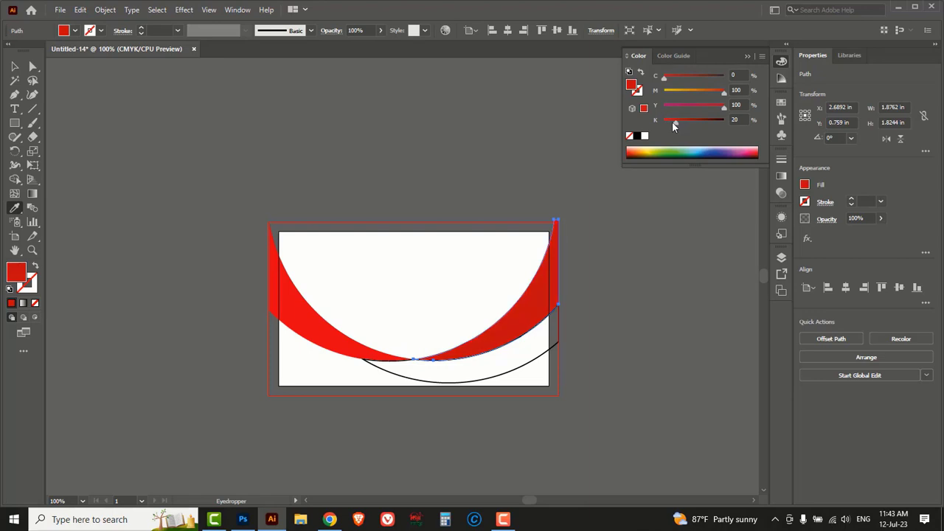
left_click(15, 67)
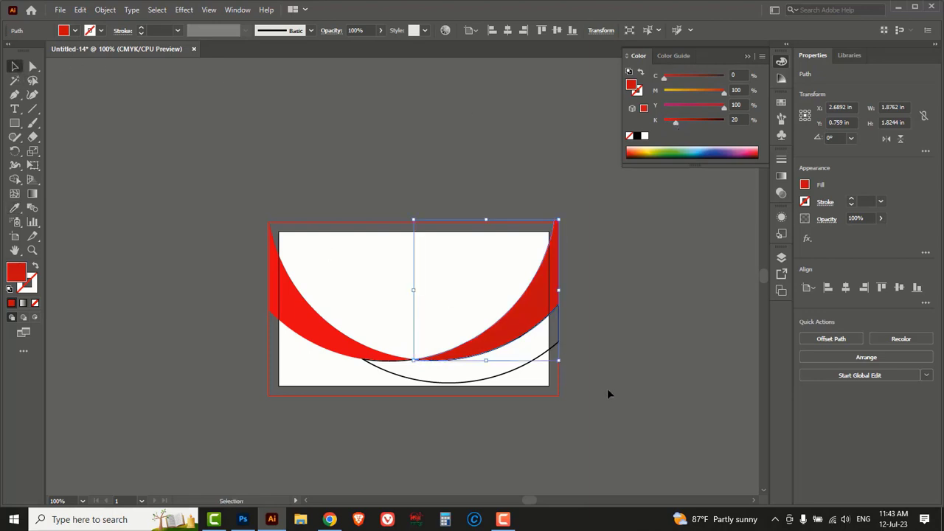
left_click(531, 353)
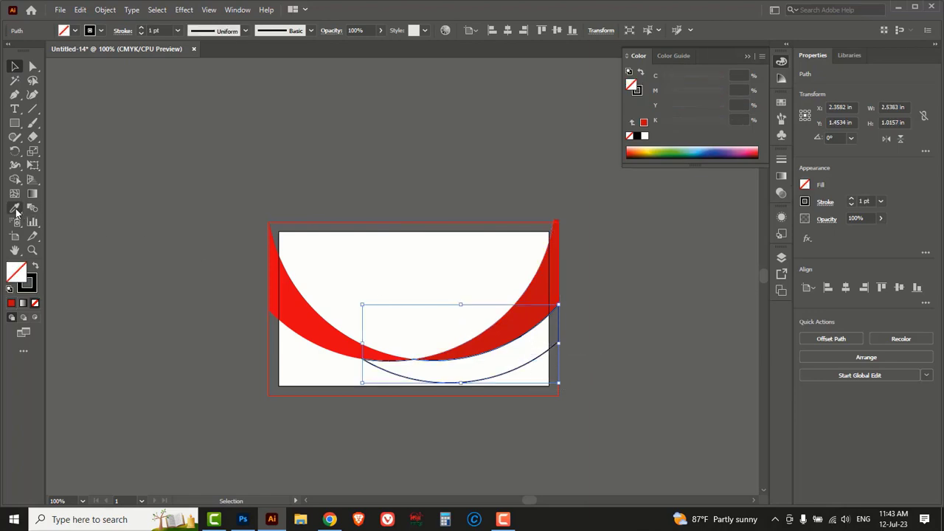
- Eyedropper the red onto the bottom band and darken it to K 36 (C 9, M 100, Y 100)
left_click(14, 209)
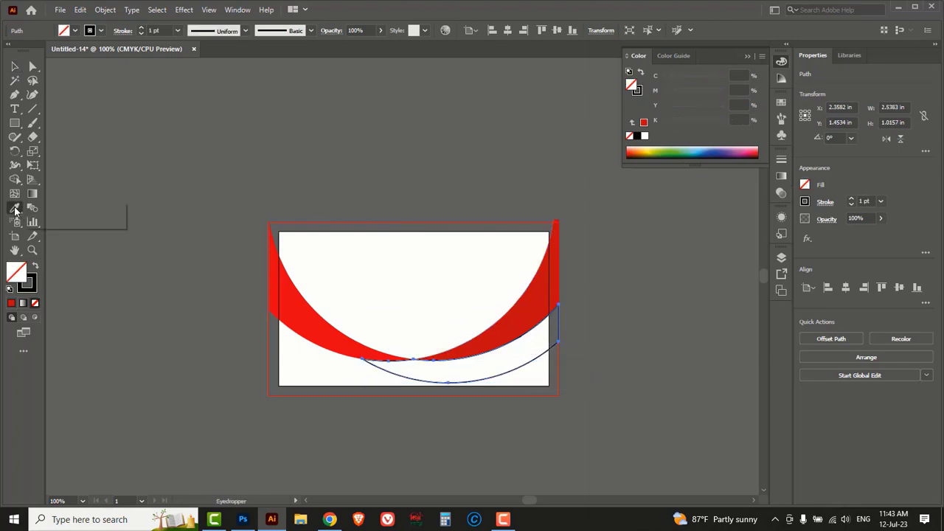
left_click(518, 321)
left_click_drag(678, 122, 691, 123)
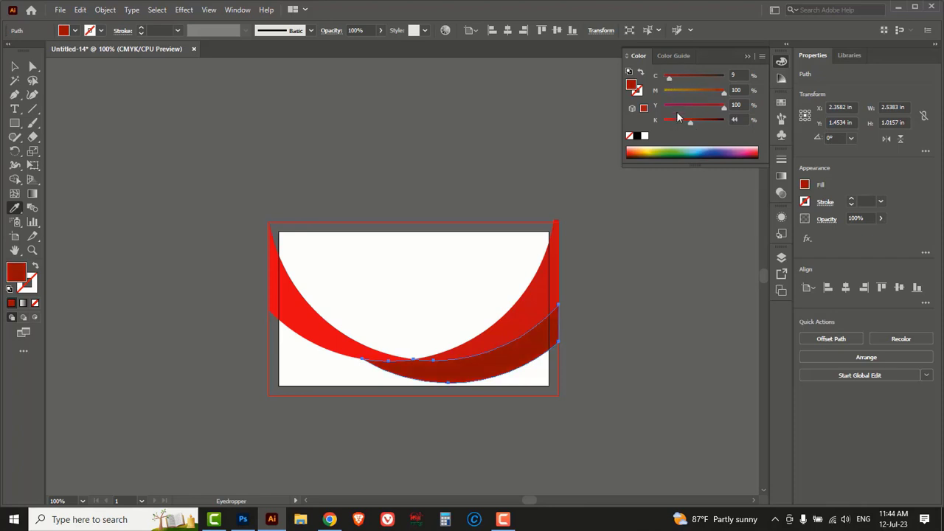
left_click_drag(687, 124, 682, 122)
left_click(15, 67)
left_click(265, 150)
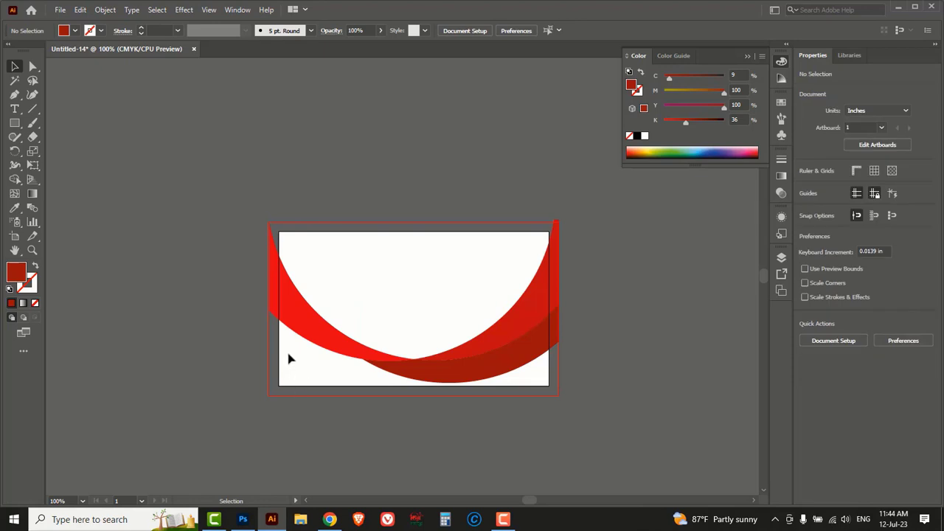
- Draw a closed Pen path across the card's lower area, following the red wave's curve
left_click(16, 126)
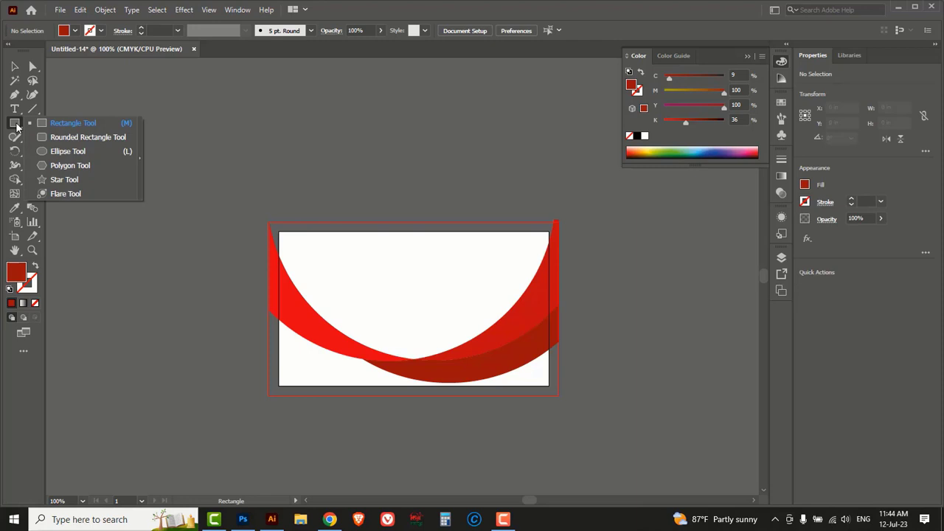
left_click(15, 94)
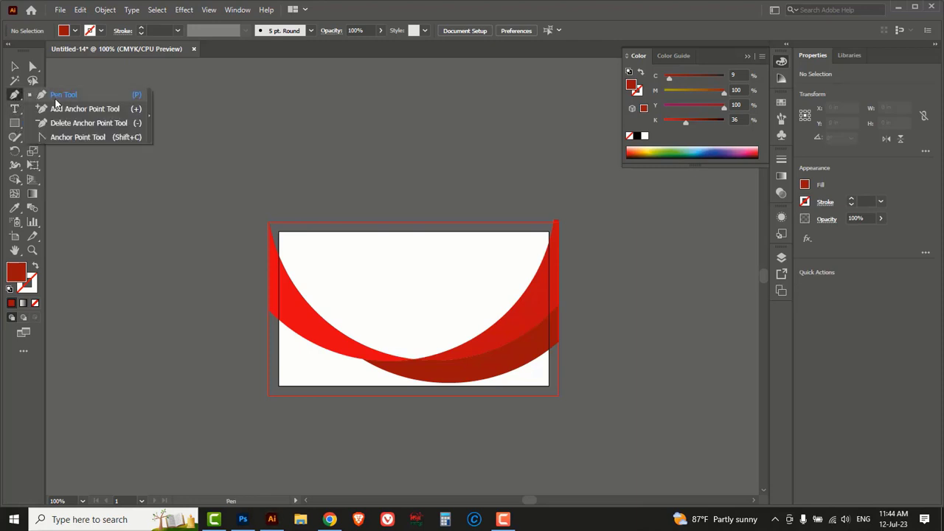
left_click(56, 99)
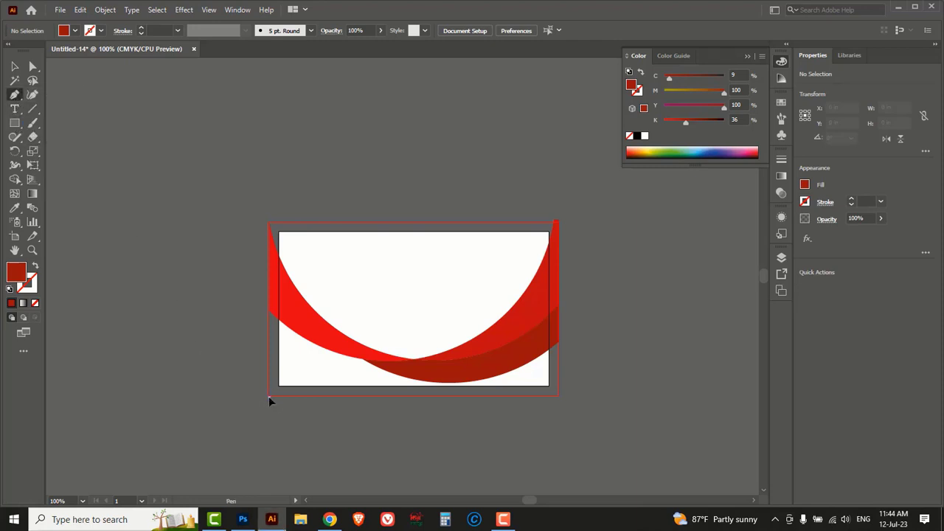
left_click(268, 396)
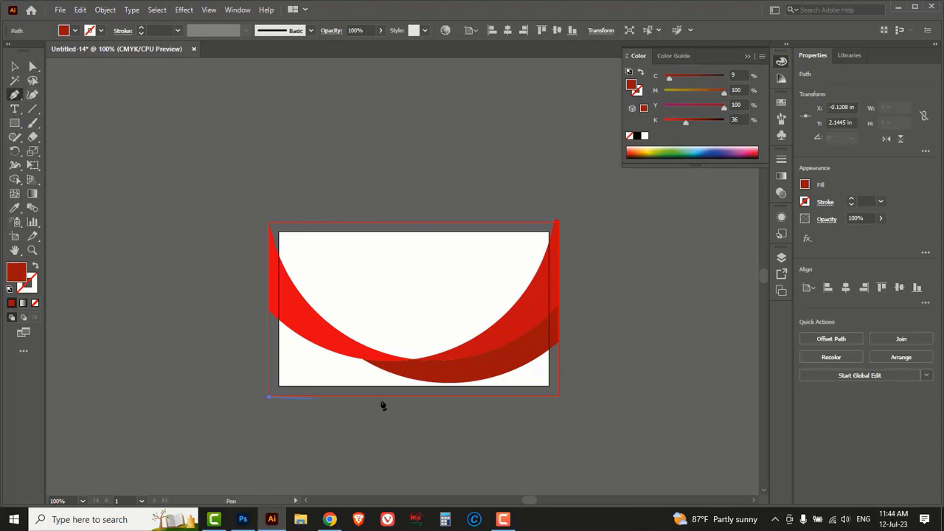
left_click(559, 397)
left_click(559, 317)
left_click_drag(461, 362, 397, 366)
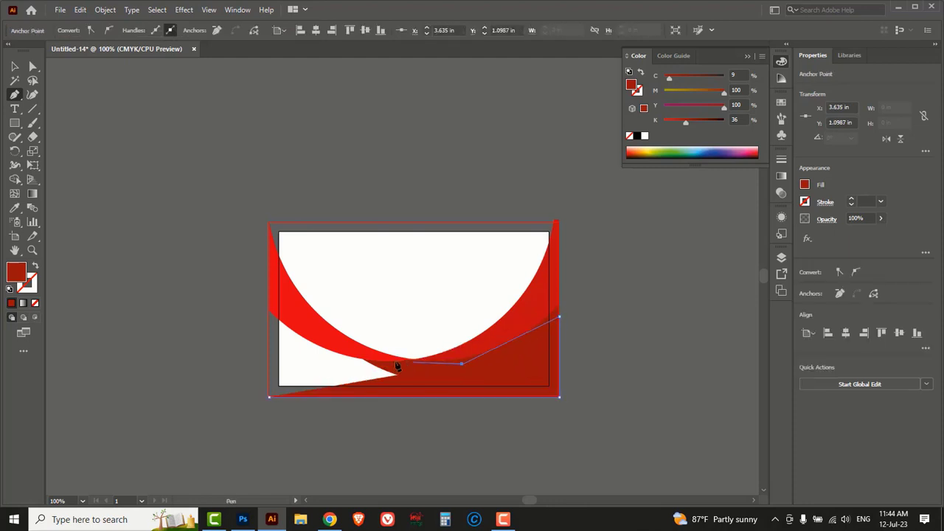
left_click(385, 364)
left_click(336, 341)
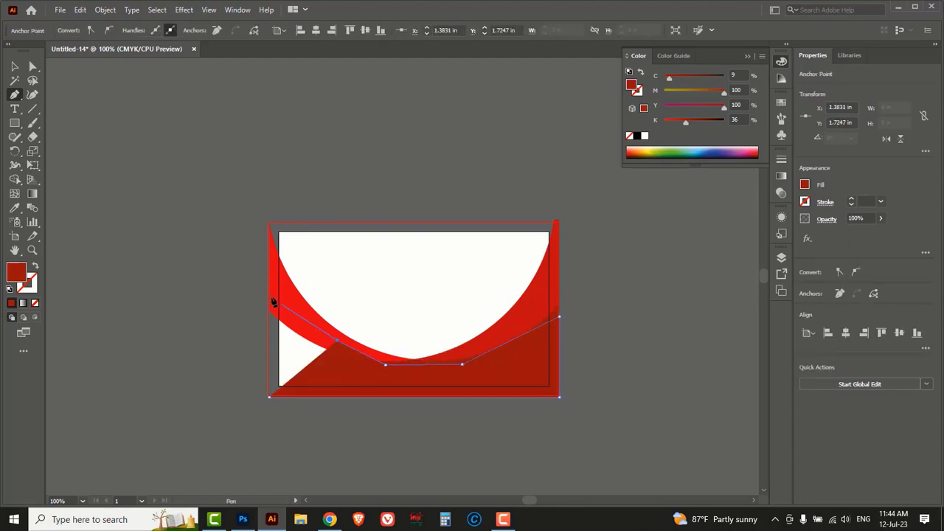
left_click(269, 296)
left_click(269, 396)
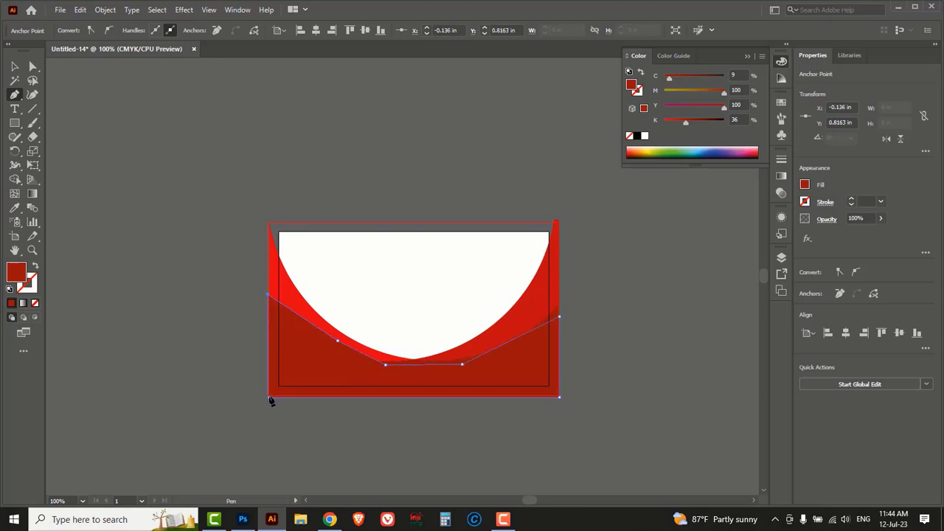
- Fill the lower shape black (K 100) and send it behind the red waves
left_click(637, 137)
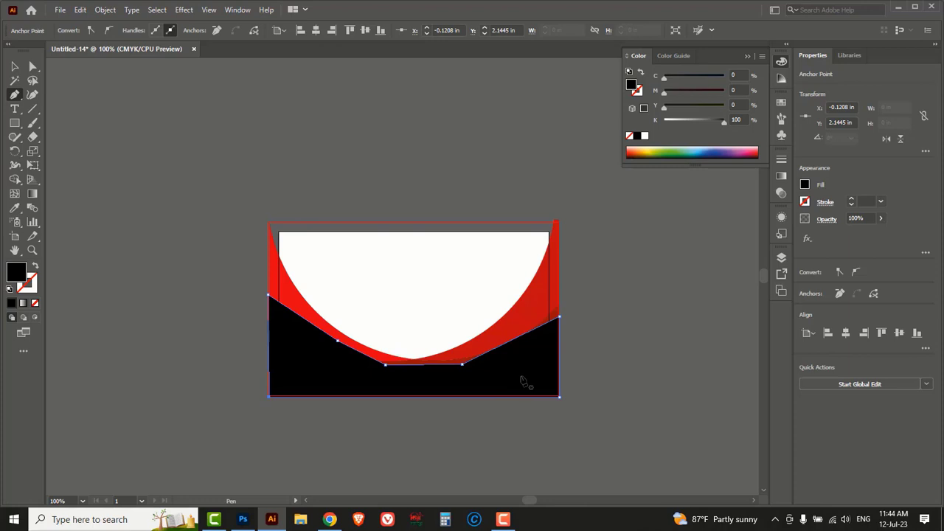
left_click(14, 66)
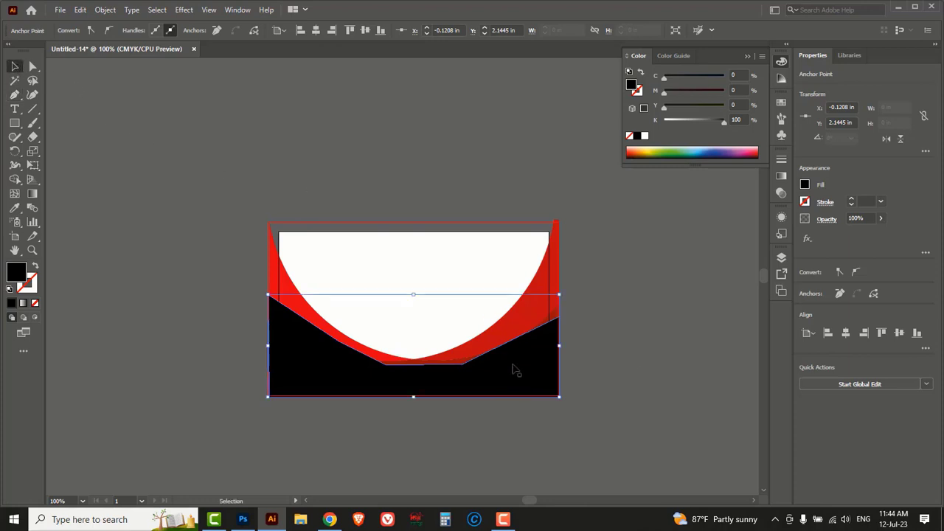
right_click(514, 370)
mouse_move(546, 304)
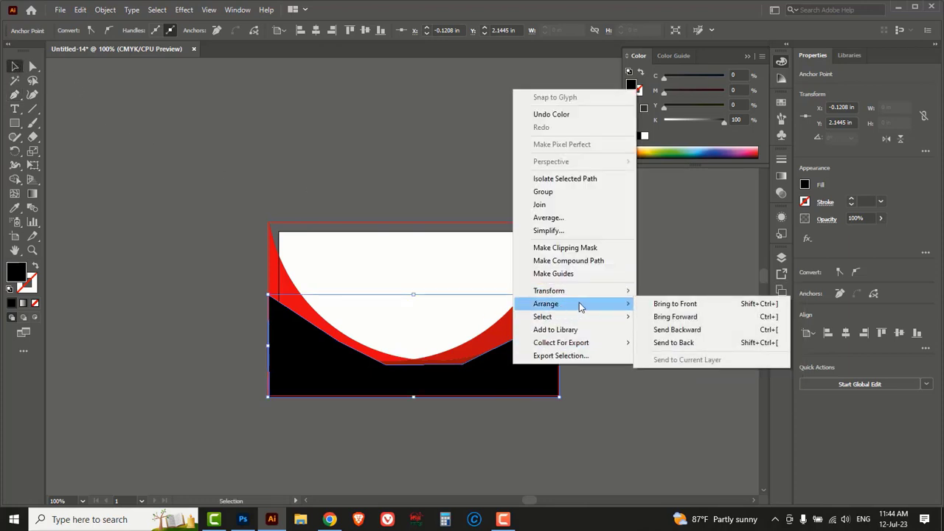
left_click(674, 342)
left_click(641, 334)
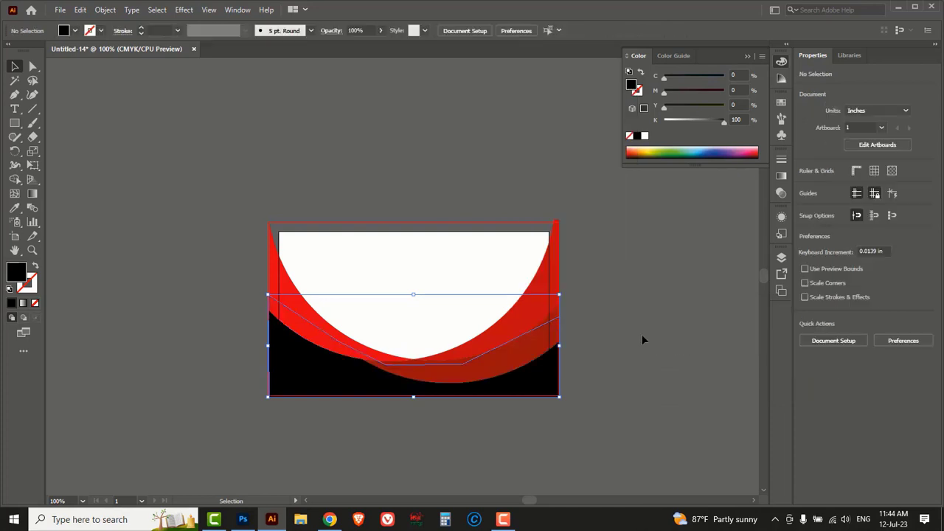
- Zoom to 150%, switch to Outline view, and shift the black shape left
left_click(394, 289)
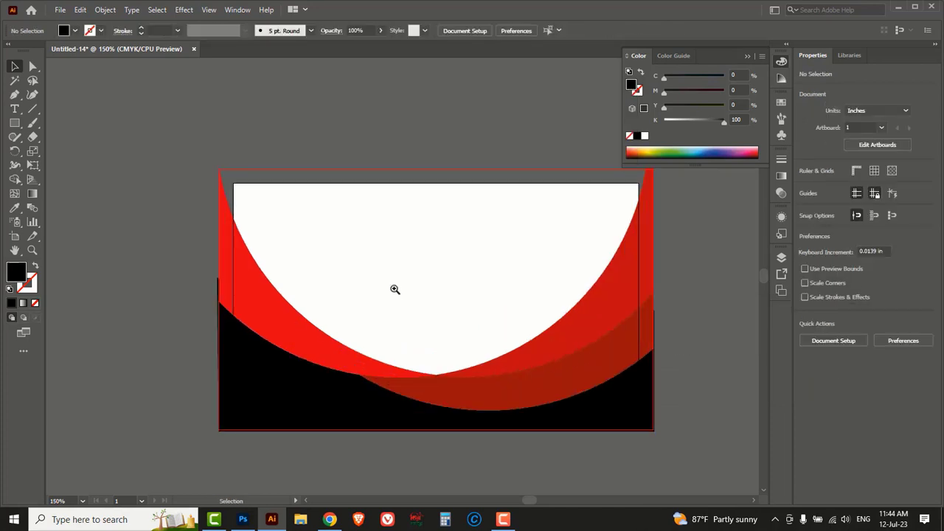
left_click_drag(482, 299, 429, 302)
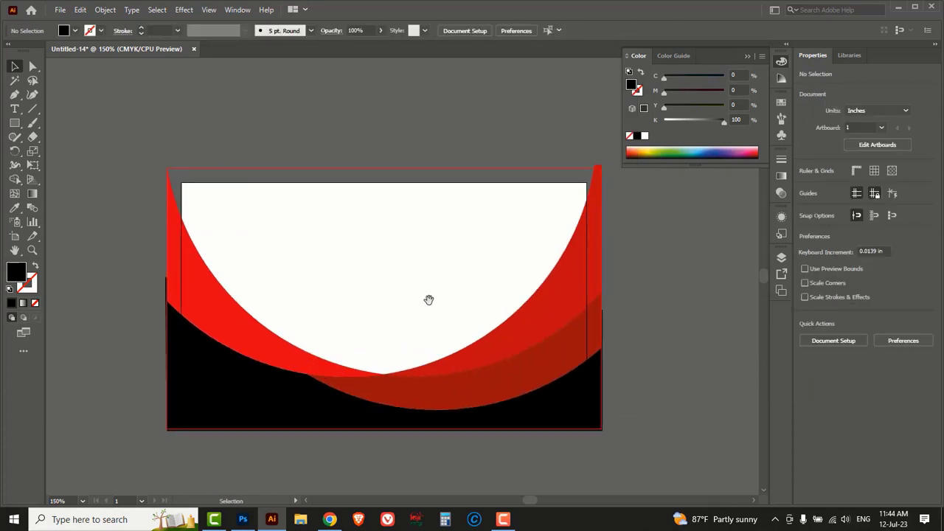
key("a")
key("ctrl+y")
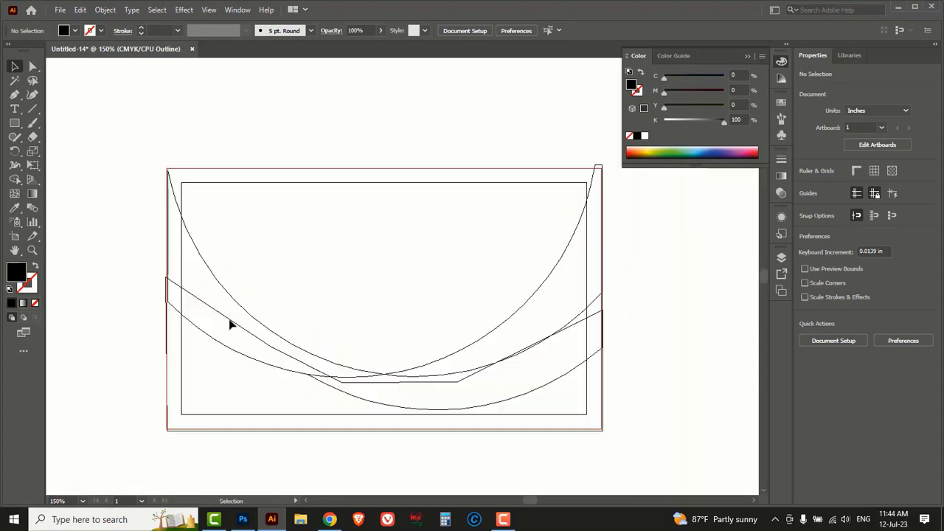
left_click_drag(168, 417, 125, 415)
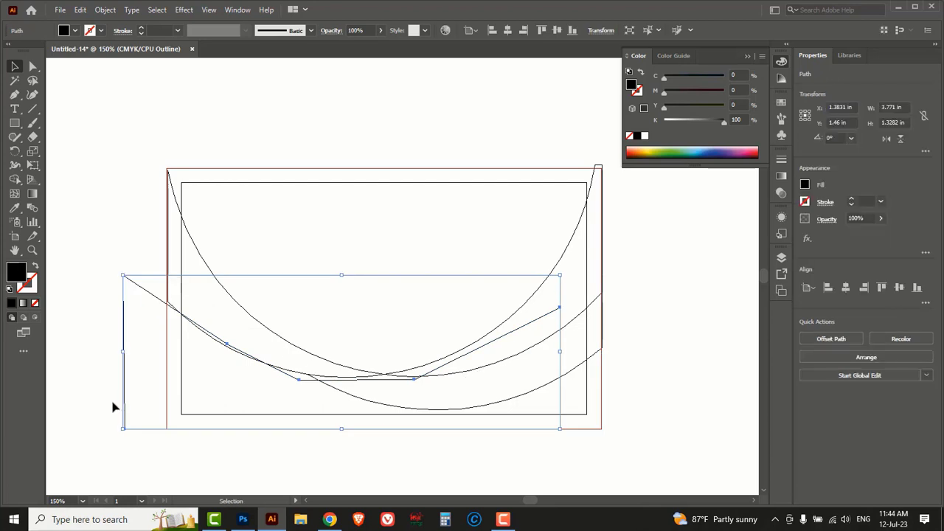
left_click(89, 365)
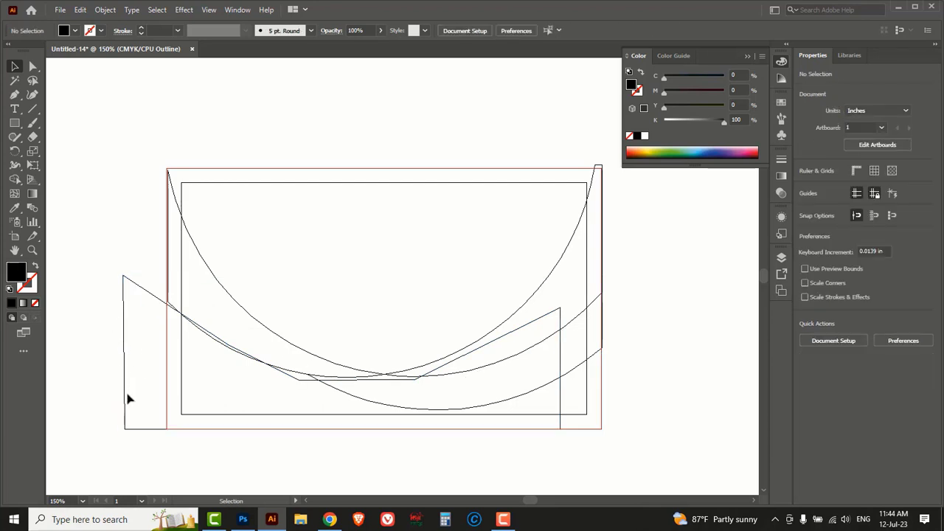
- Average the shape's left-edge anchors vertically so its left side is straight
left_click(33, 66)
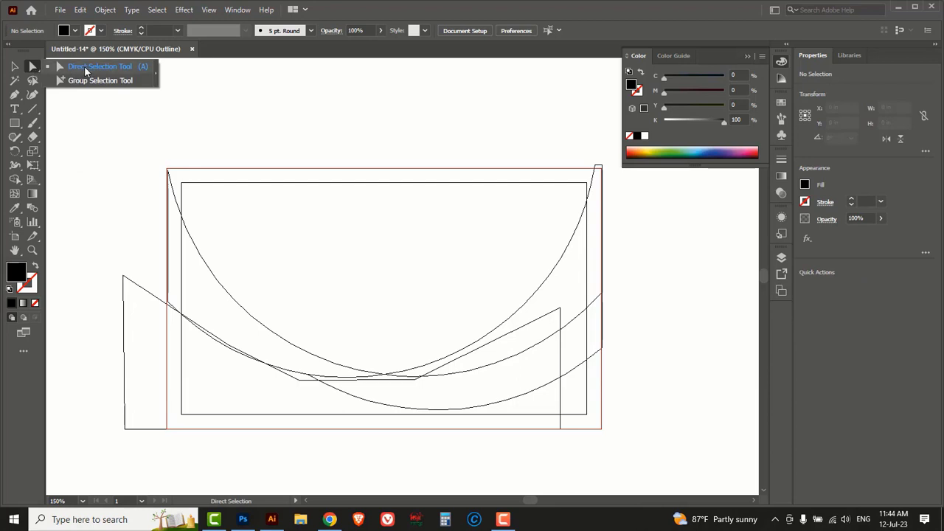
left_click(86, 69)
left_click_drag(102, 242, 134, 461)
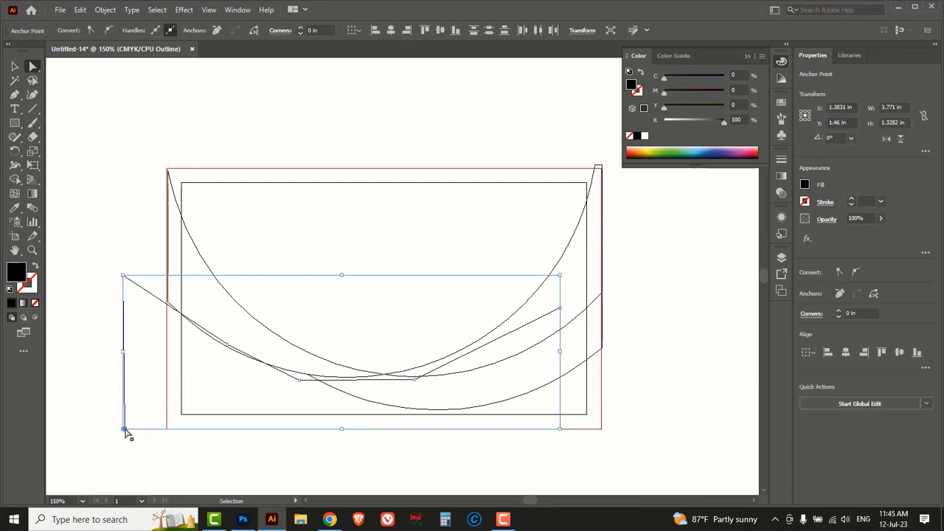
key("ctrl+alt+j")
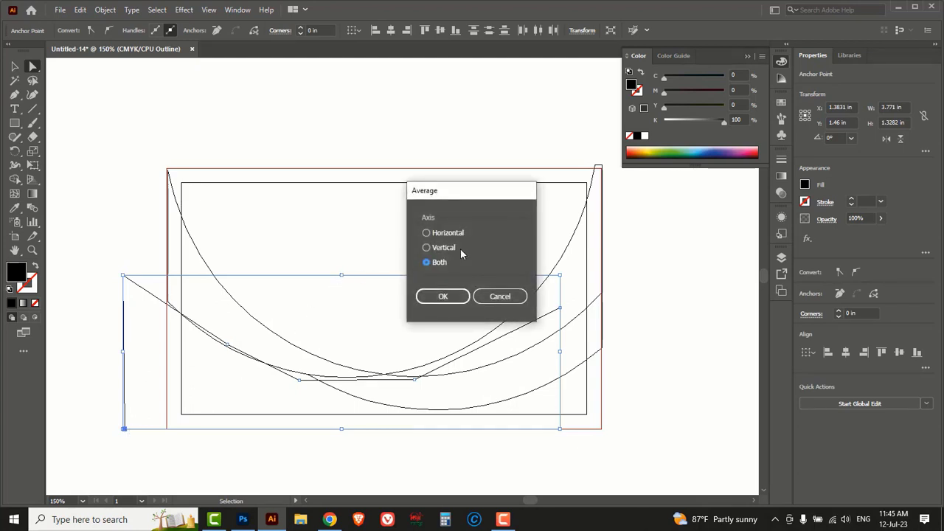
left_click(452, 249)
left_click(445, 299)
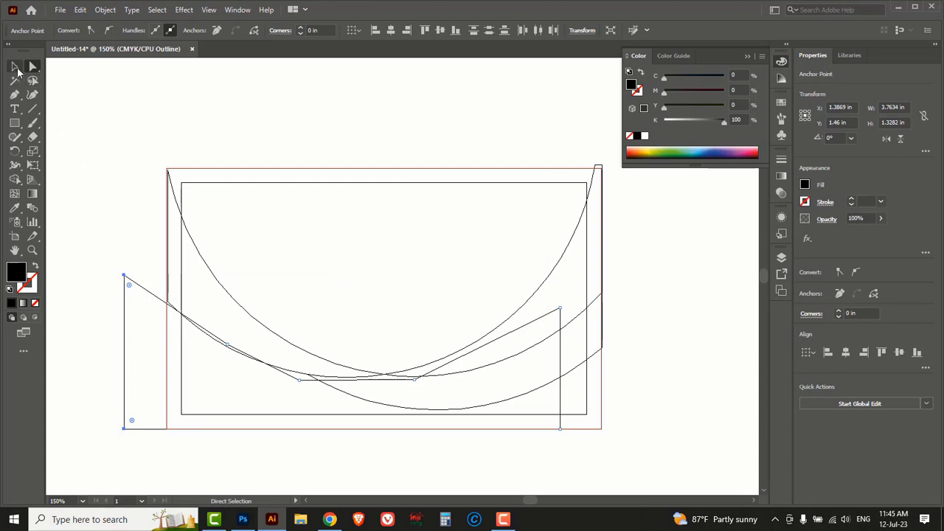
left_click(14, 66)
- Move the black lower shape down, then back up so it sits level with the card
left_click(597, 434)
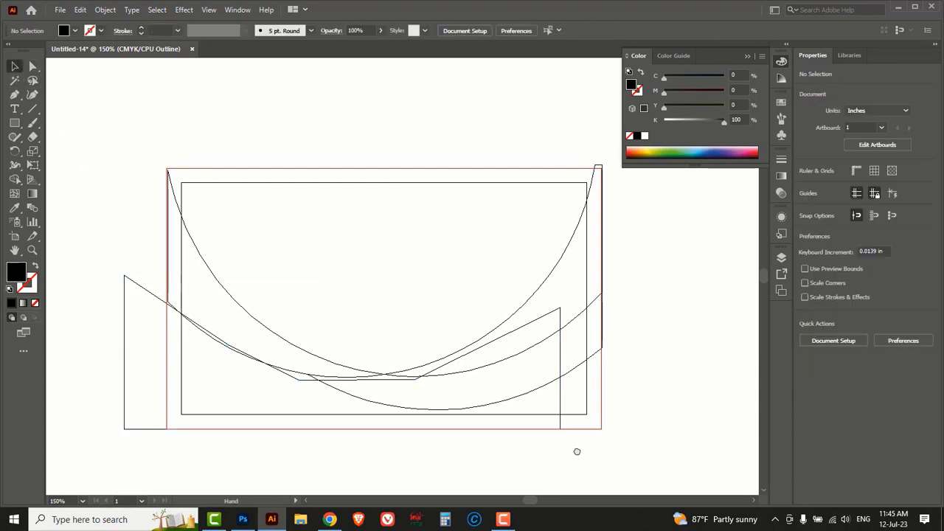
scroll(579, 383, "down", 2)
scroll(580, 383, "left", 1)
left_click_drag(587, 342, 592, 426)
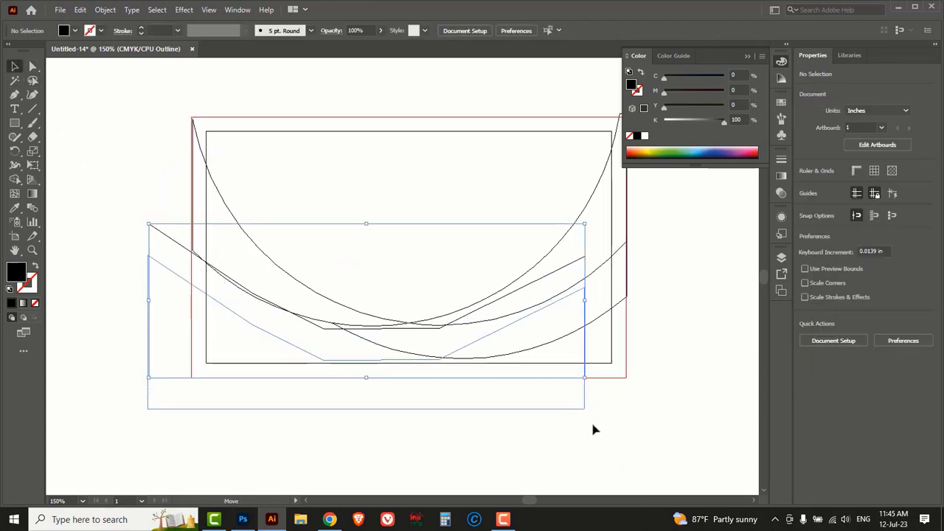
left_click(297, 480)
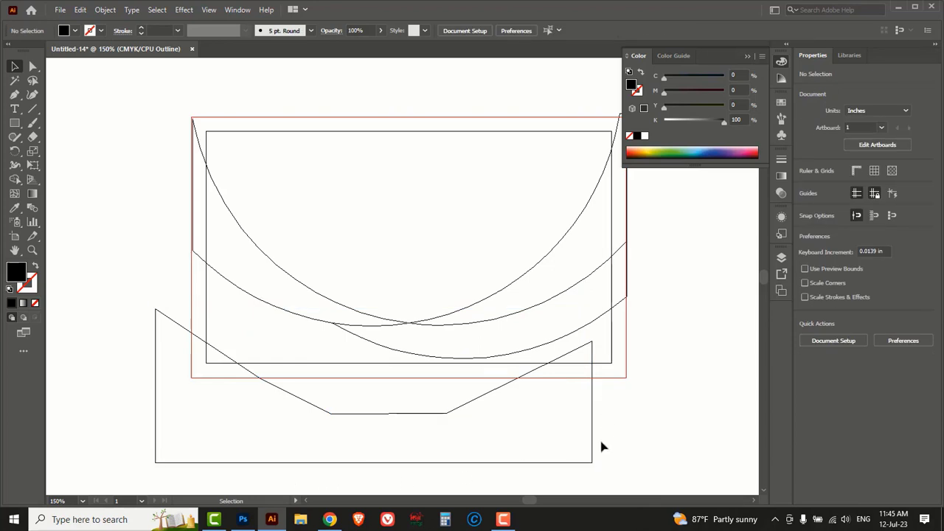
left_click_drag(157, 467, 194, 383)
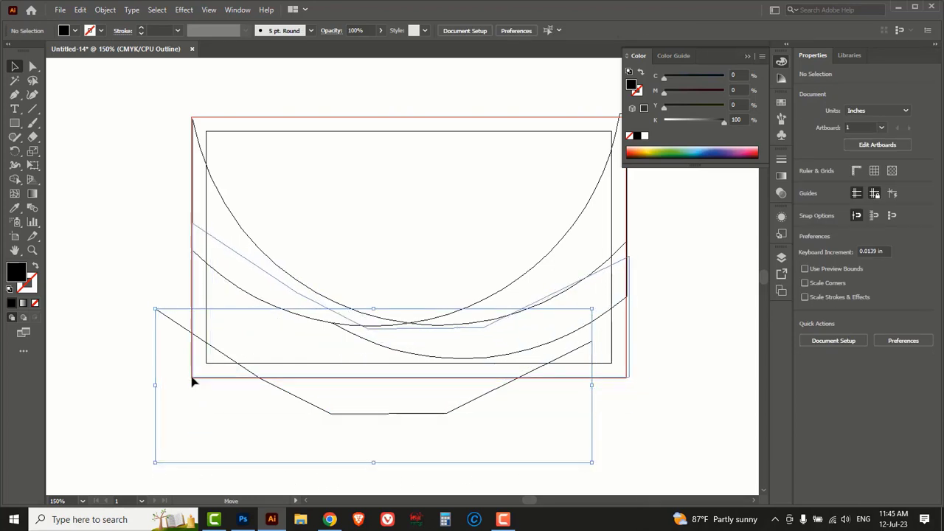
left_click_drag(194, 383, 194, 383)
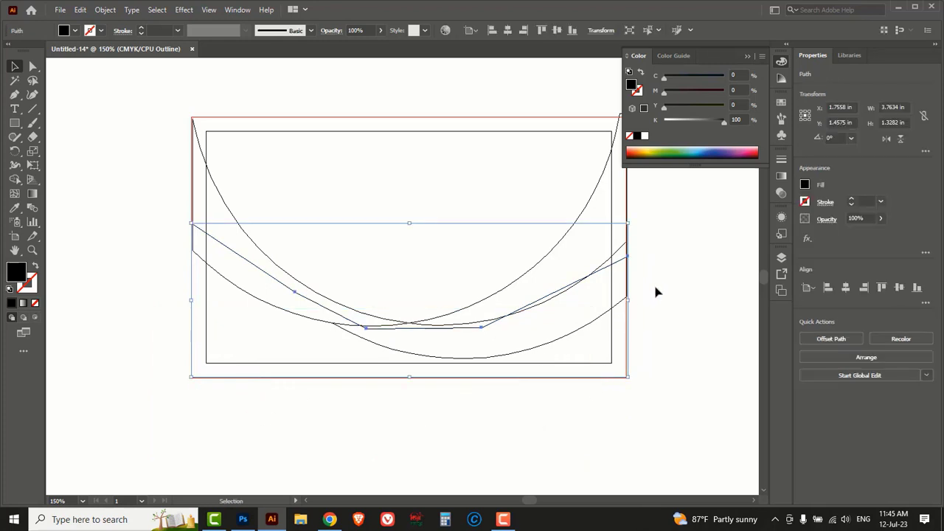
- Zoom in and pull the black shape's right edge onto the card's edge
left_click_drag(611, 260, 654, 336)
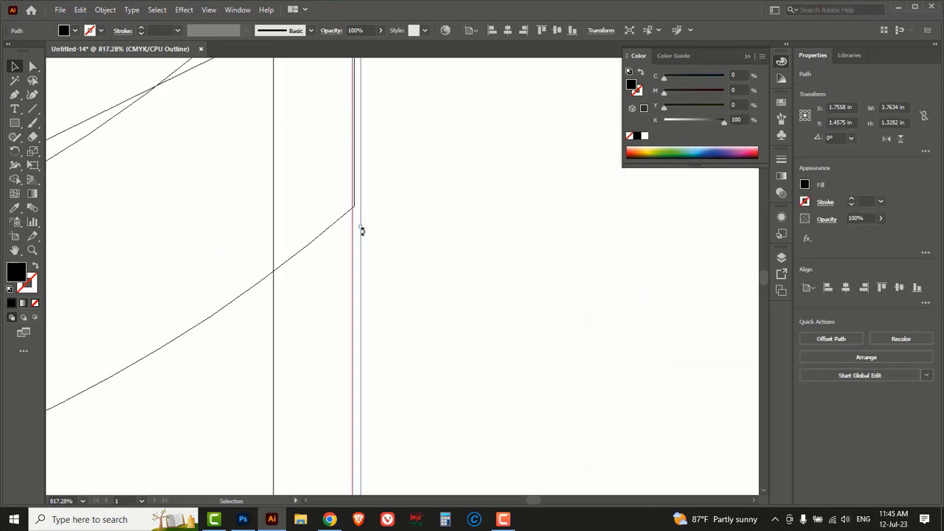
left_click_drag(361, 226, 353, 232)
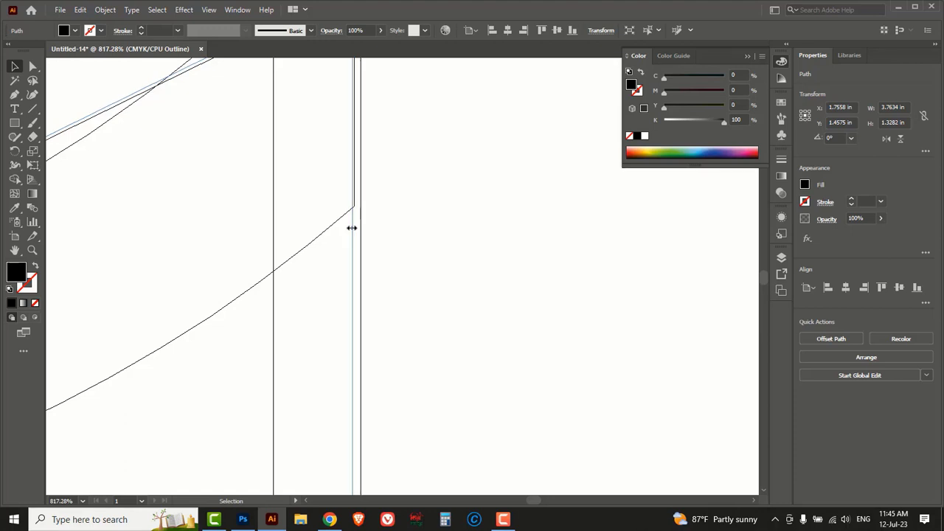
key("a")
key("ctrl+minus")
key("ctrl+minus")
key("ctrl+minus")
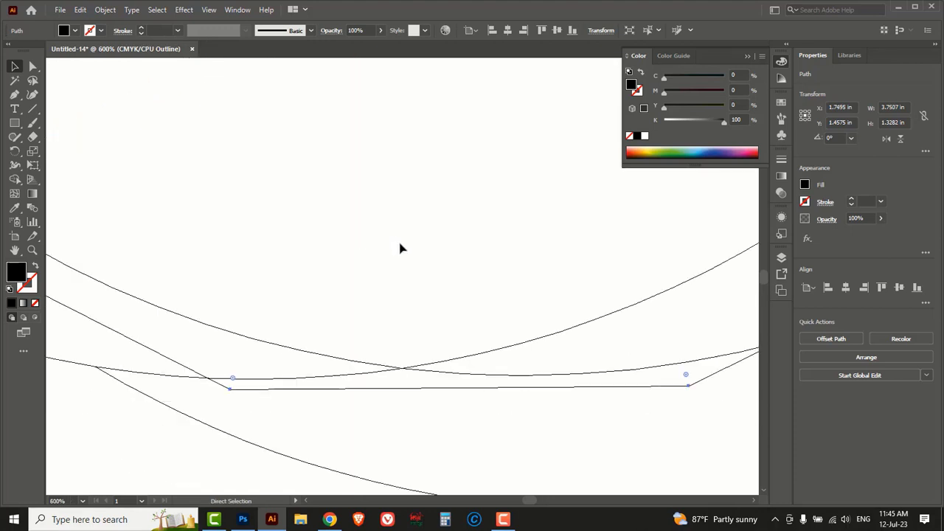
key("ctrl+minus")
key("ctrl+minus")
key("ctrl+minus")
key("v")
left_click_drag(415, 228, 408, 289)
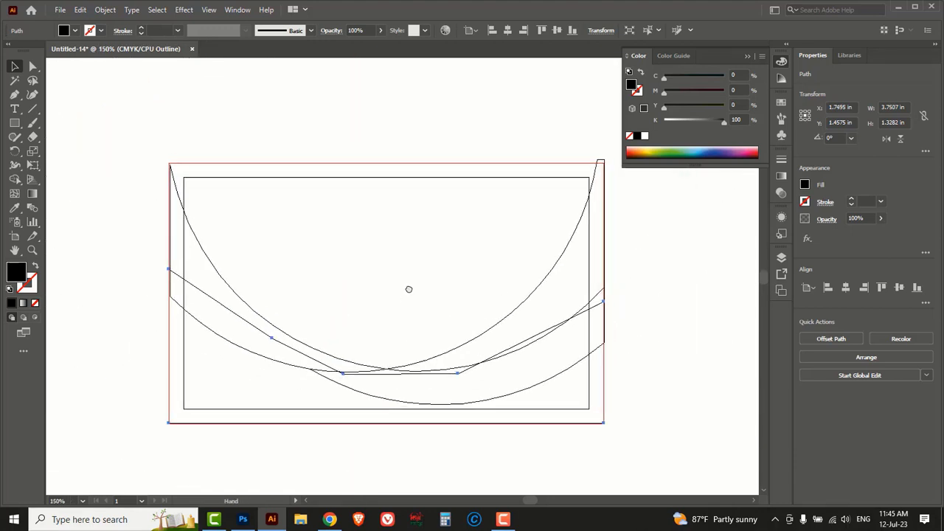
key("a")
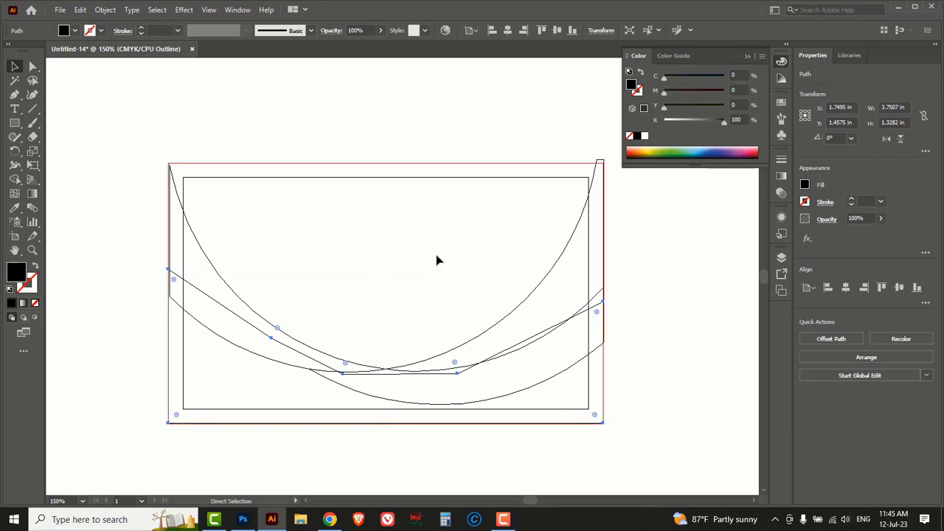
- Return to colour preview and select all the wave artwork
key("ctrl+y")
key("v")
left_click(645, 275)
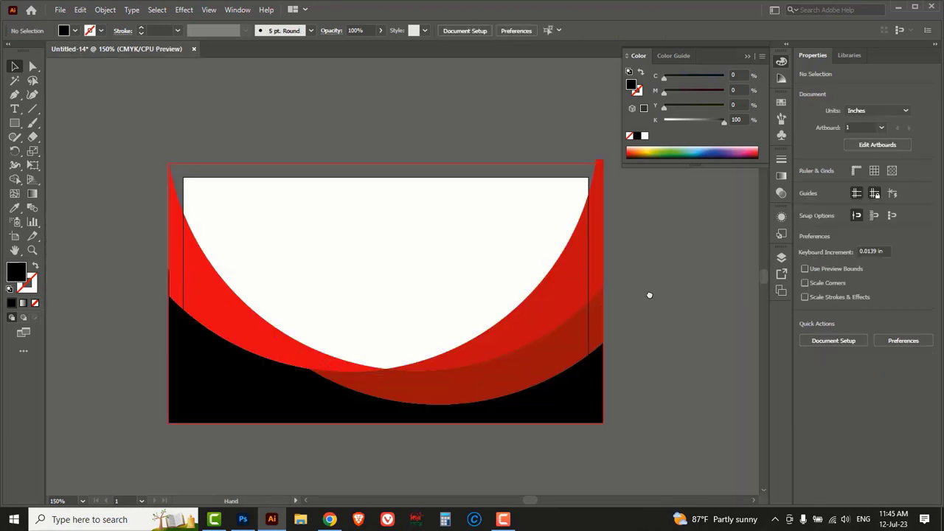
left_click_drag(650, 293, 638, 297)
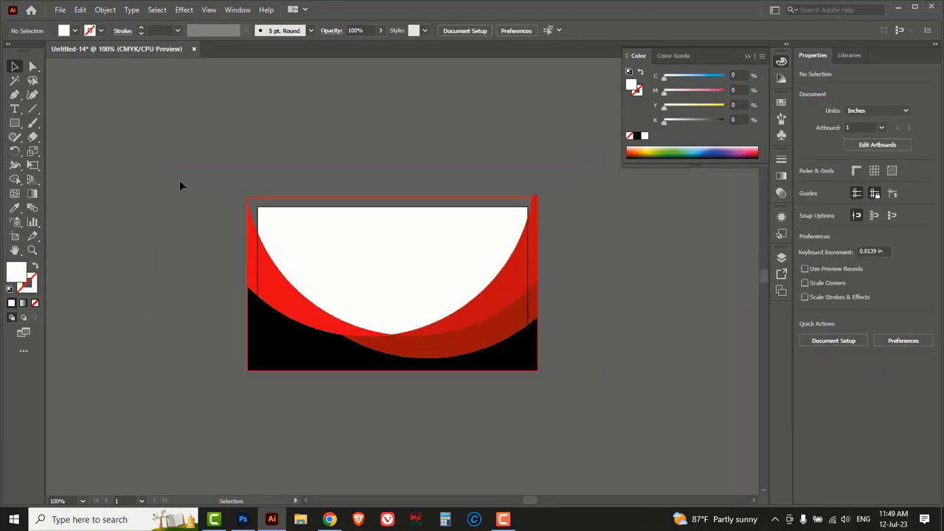
key("ctrl+a")
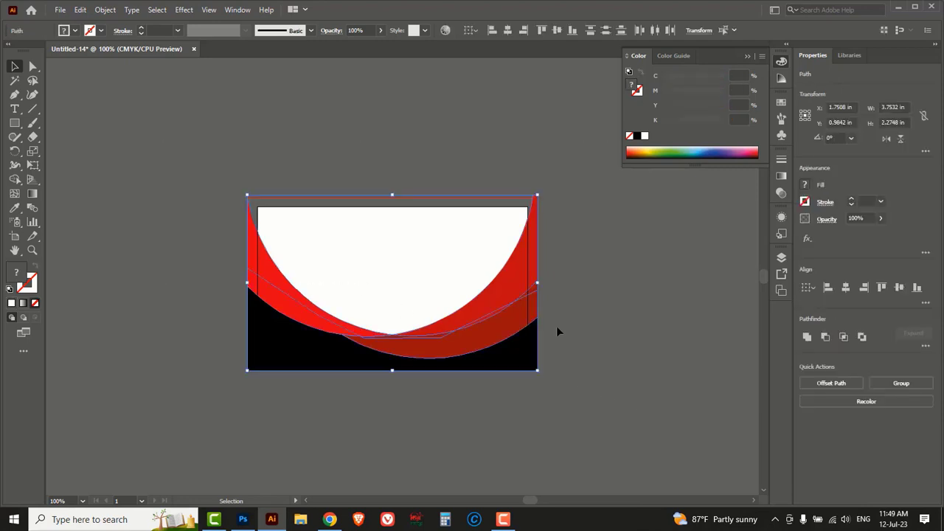
left_click(14, 151)
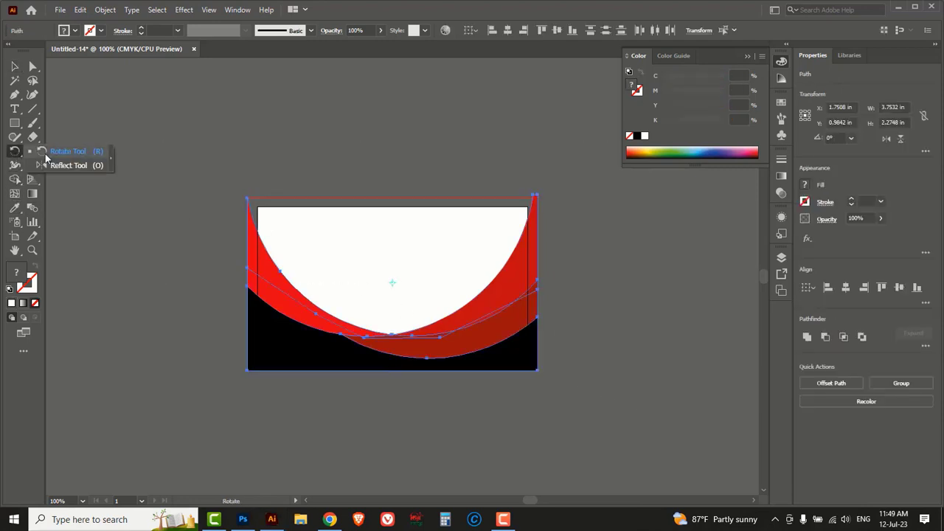
- Rotate the waves about 9°, enlarge them to about 5.50 × 3.85 in, and shift them up-left
left_click_drag(550, 161, 543, 127)
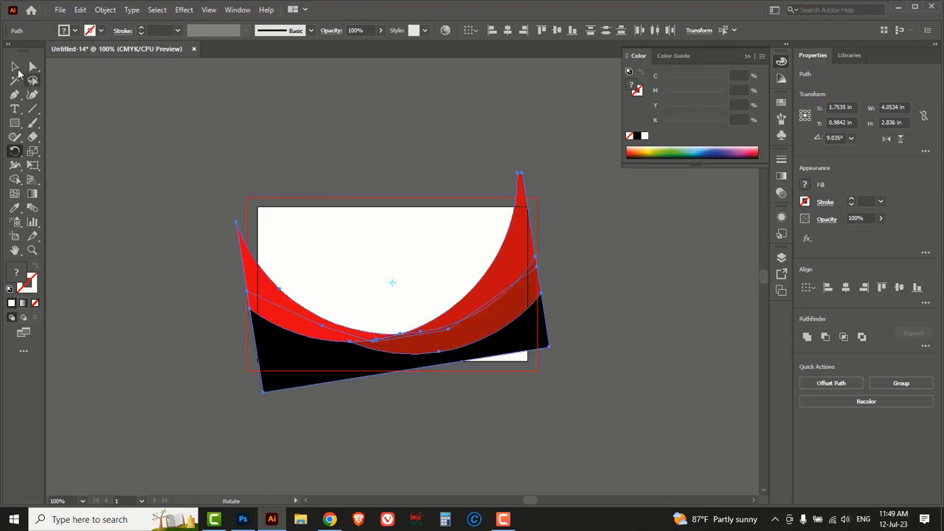
key("v")
left_click_drag(552, 348, 611, 374)
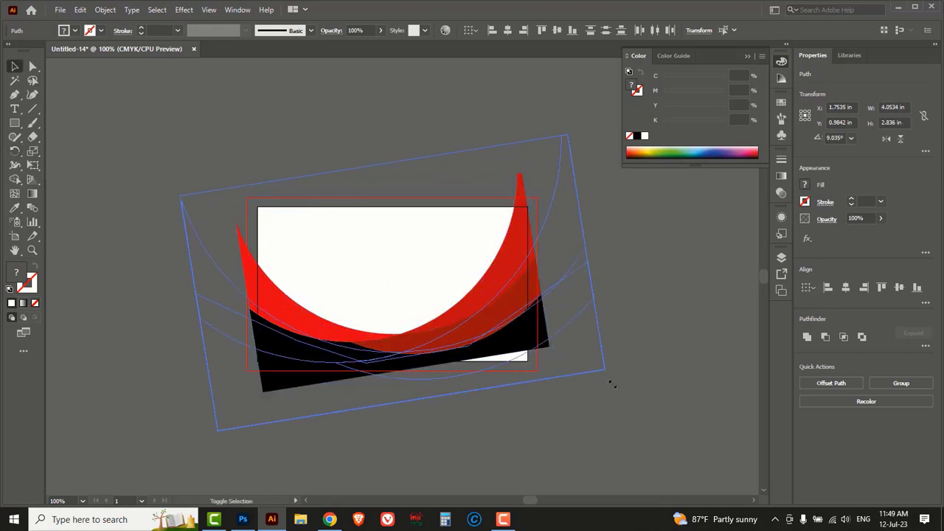
left_click_drag(578, 319, 561, 293)
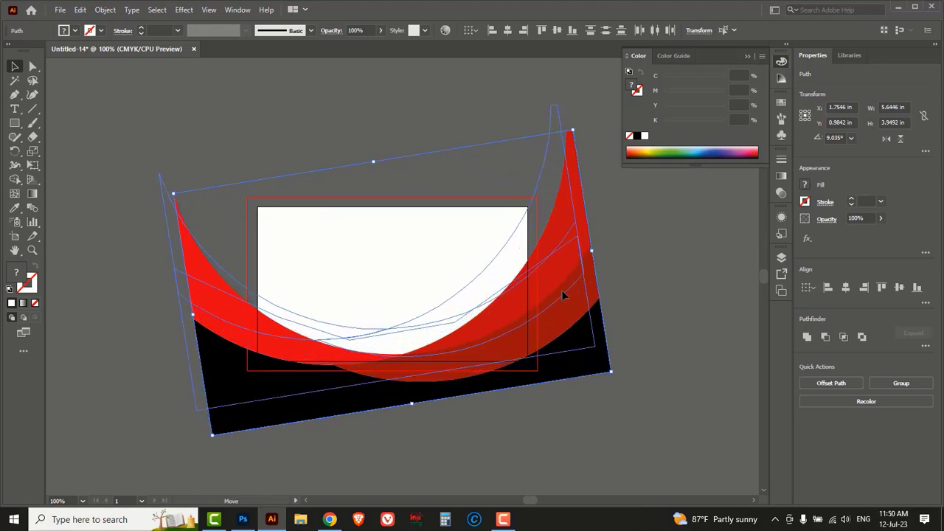
left_click_drag(561, 294, 562, 293)
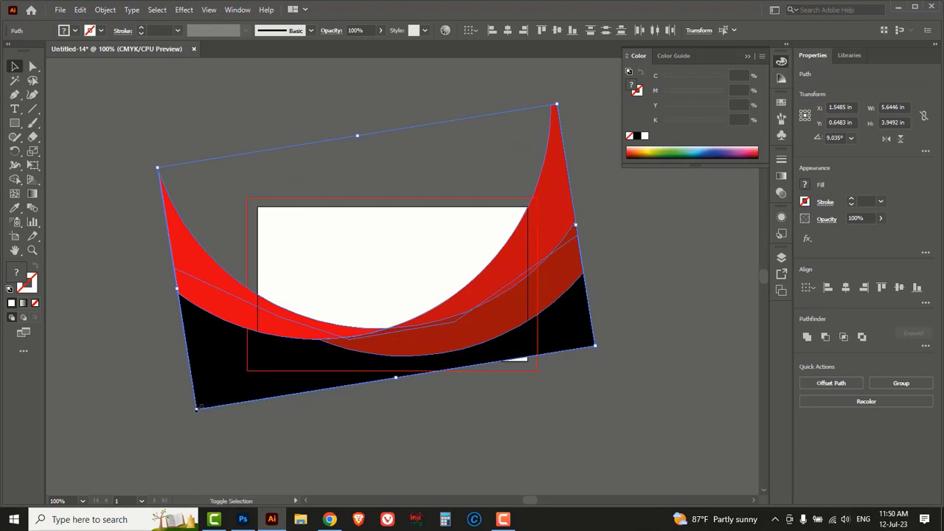
left_click(207, 404, "shift")
left_click_drag(206, 405, 207, 402)
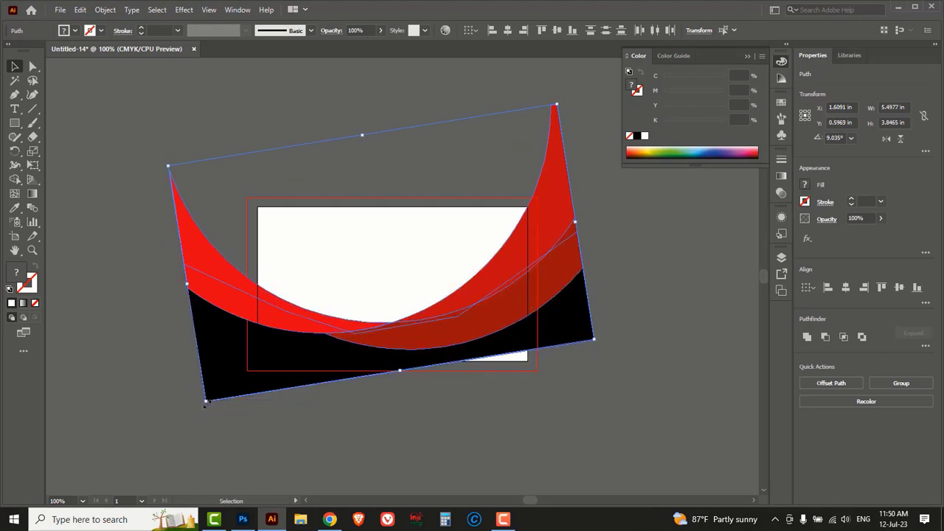
- Drag the black shape's bottom-right anchor point lower
left_click(519, 418)
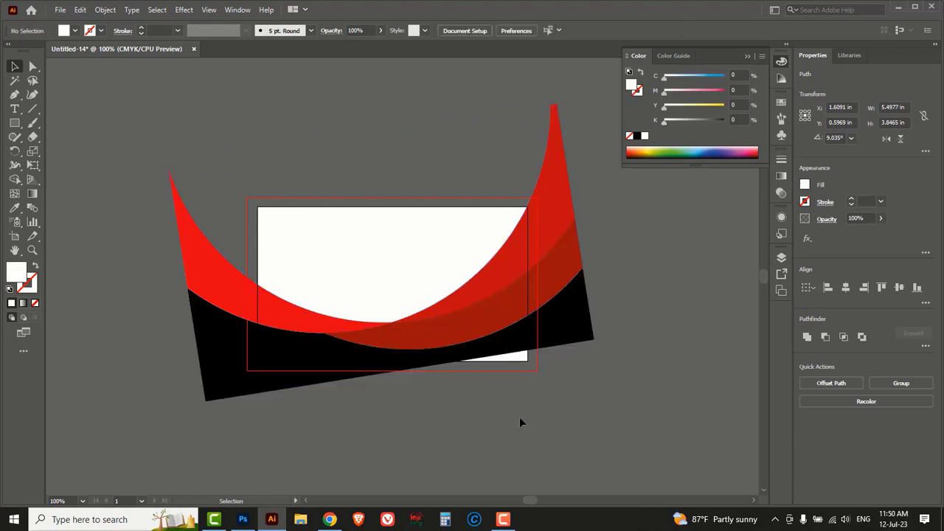
left_click(32, 68)
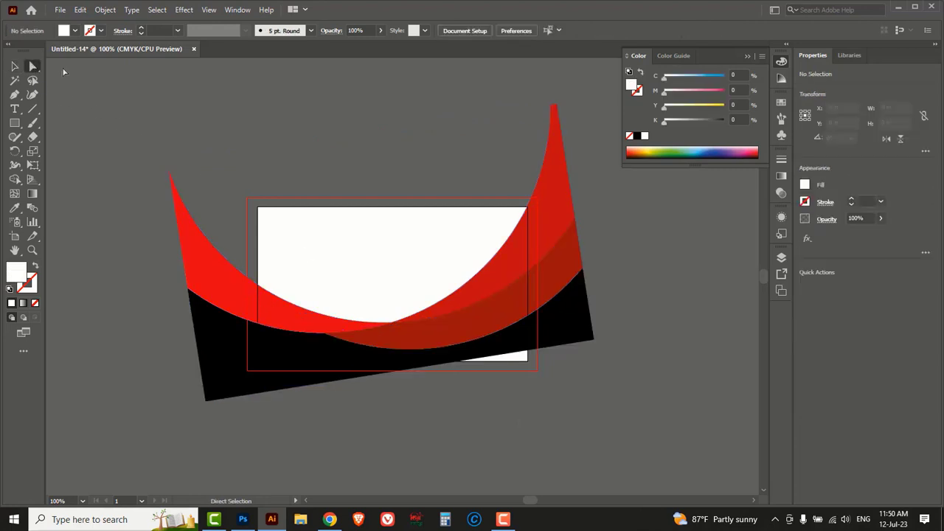
right_click(34, 68)
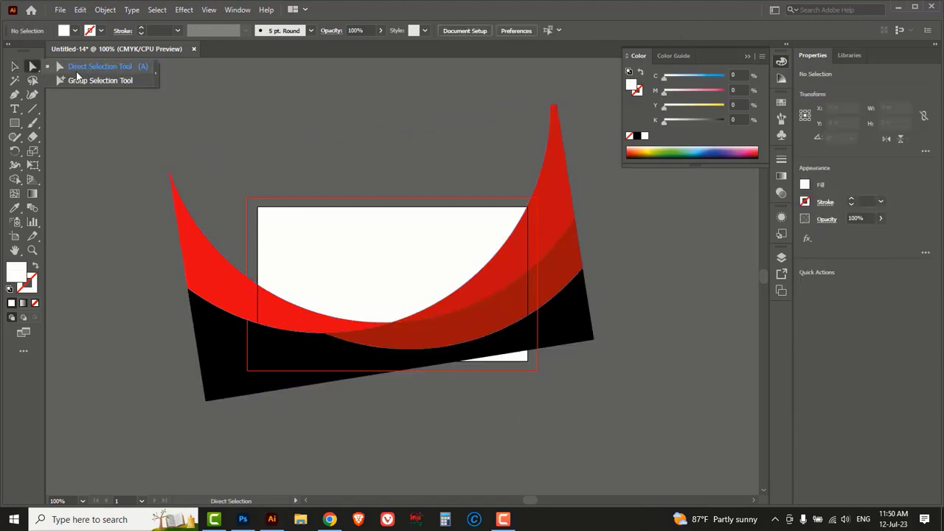
left_click(90, 67)
left_click(595, 340)
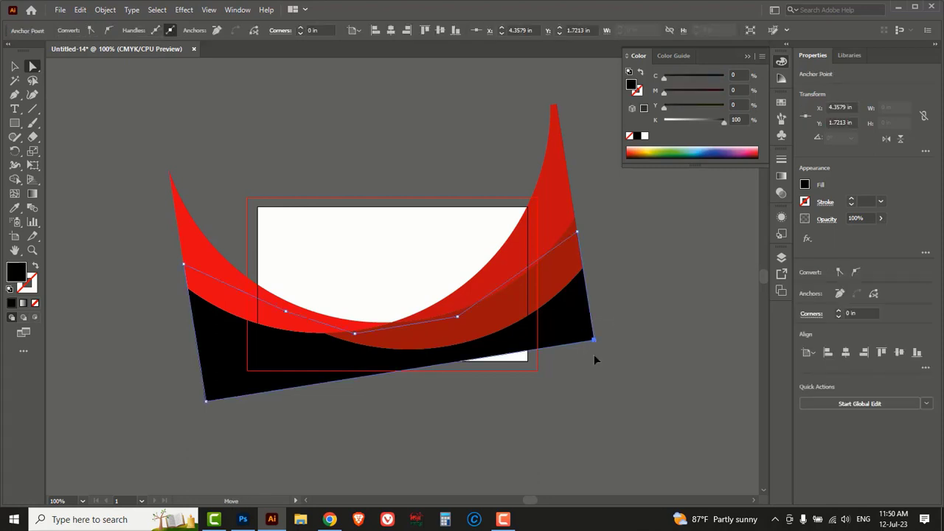
left_click_drag(595, 340, 596, 382)
left_click(642, 389)
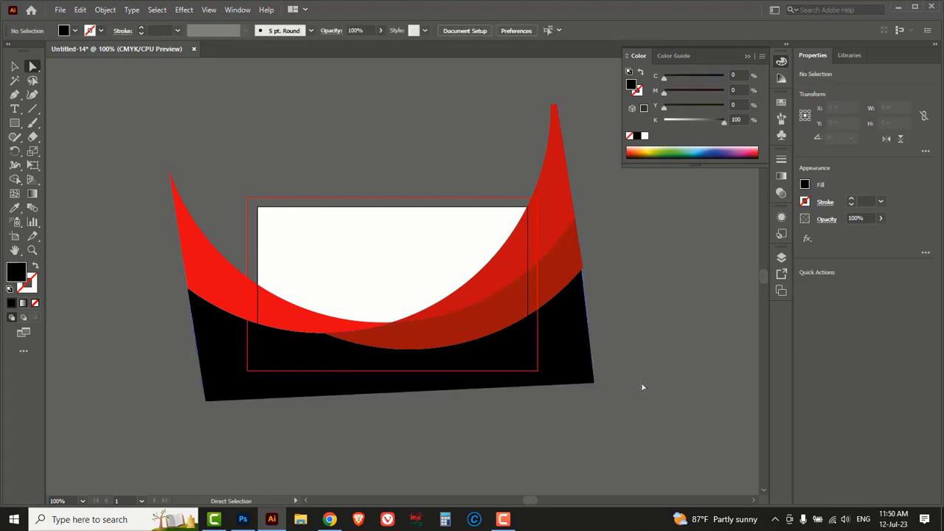
- Select the red waves and black shape together and group them
left_click(15, 66)
left_click_drag(125, 131, 687, 450)
right_click(489, 297)
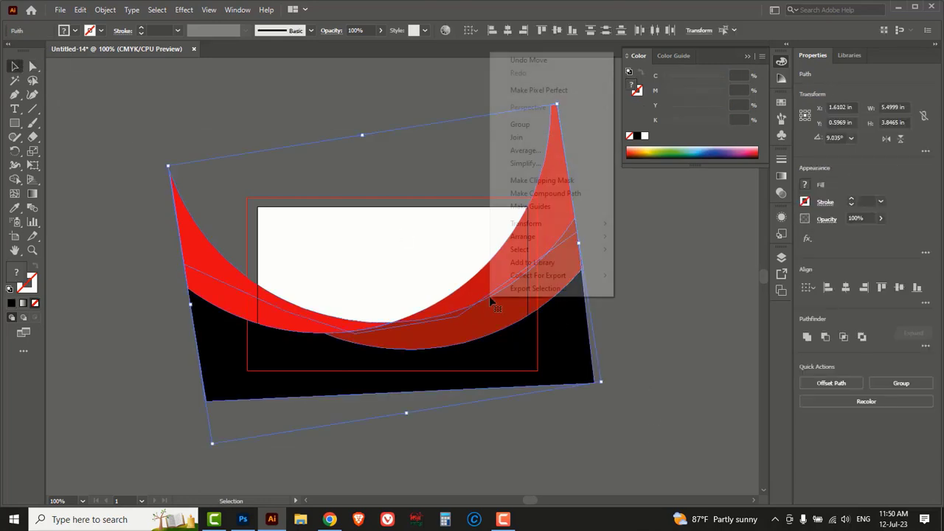
left_click(525, 125)
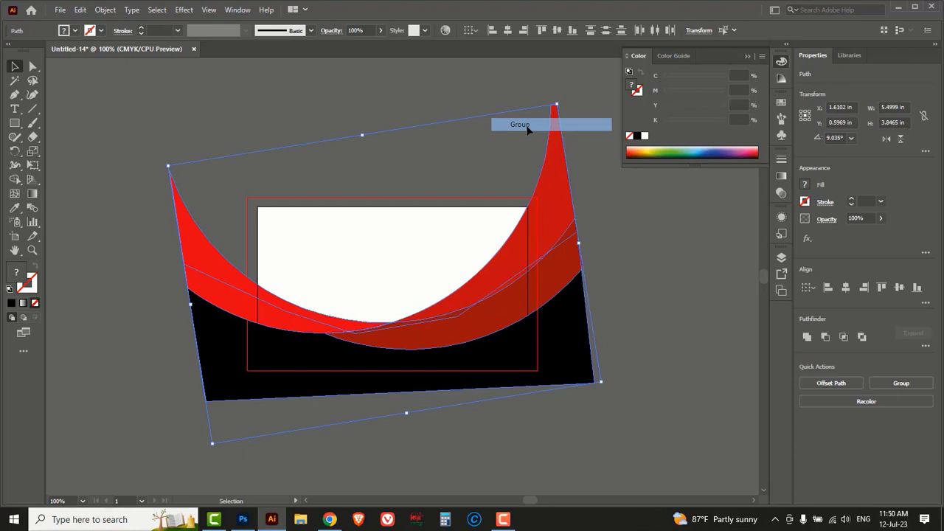
left_click(654, 262)
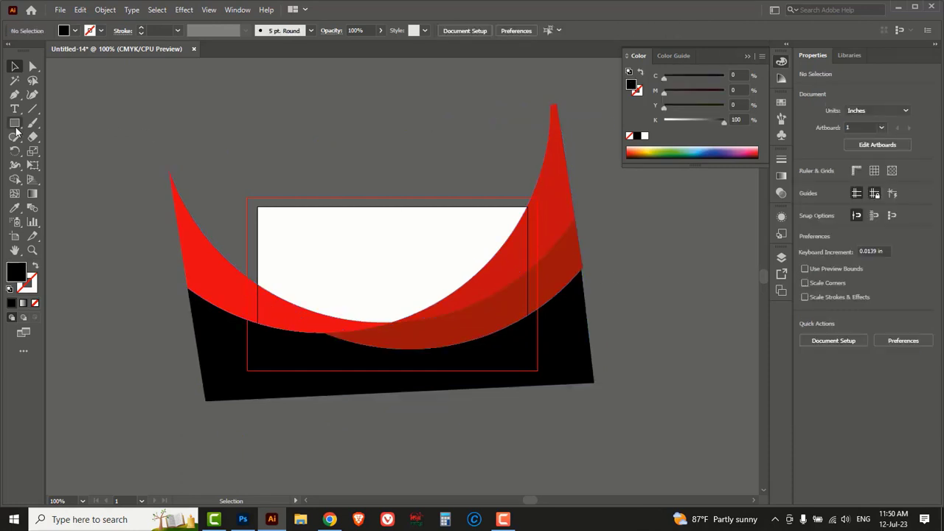
- Draw a 3.75 × 2.25 in rectangle using the Rectangle tool's size dialog
left_click_drag(15, 127, 54, 131)
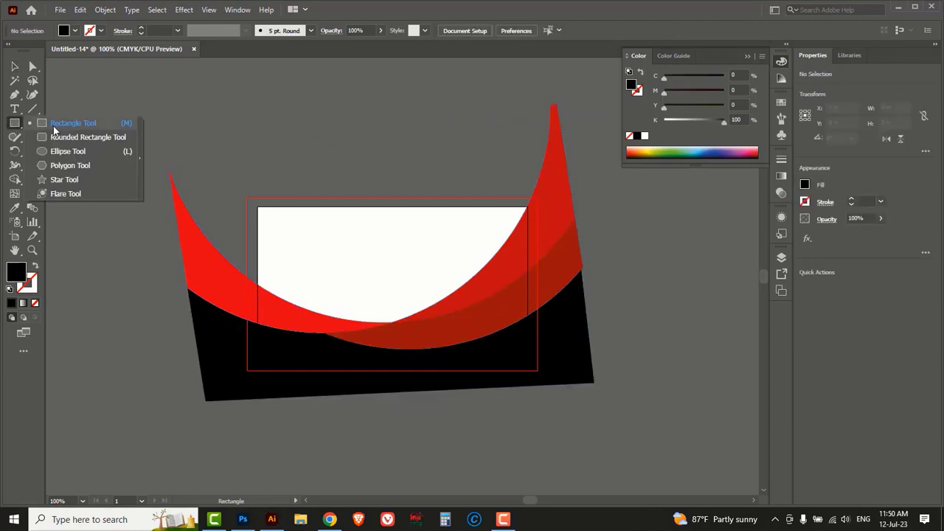
left_click(54, 131)
left_click(345, 254)
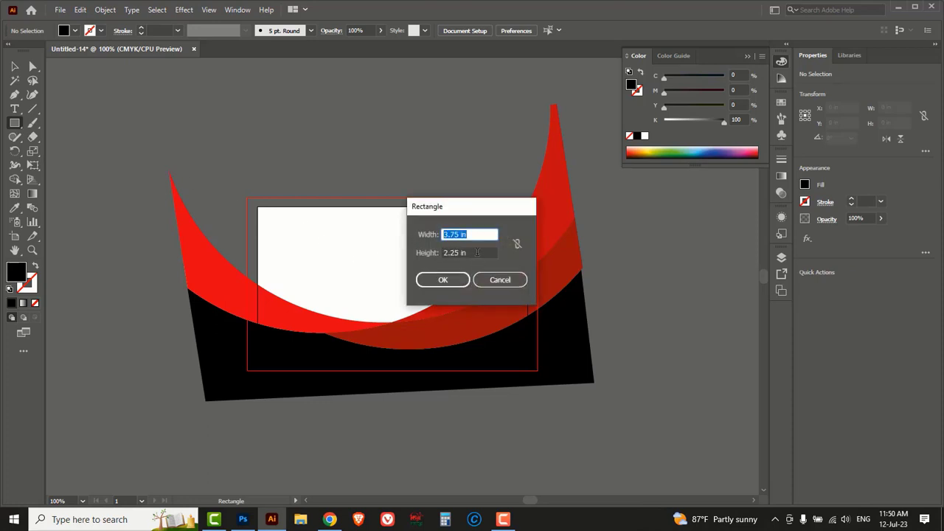
key("Tab")
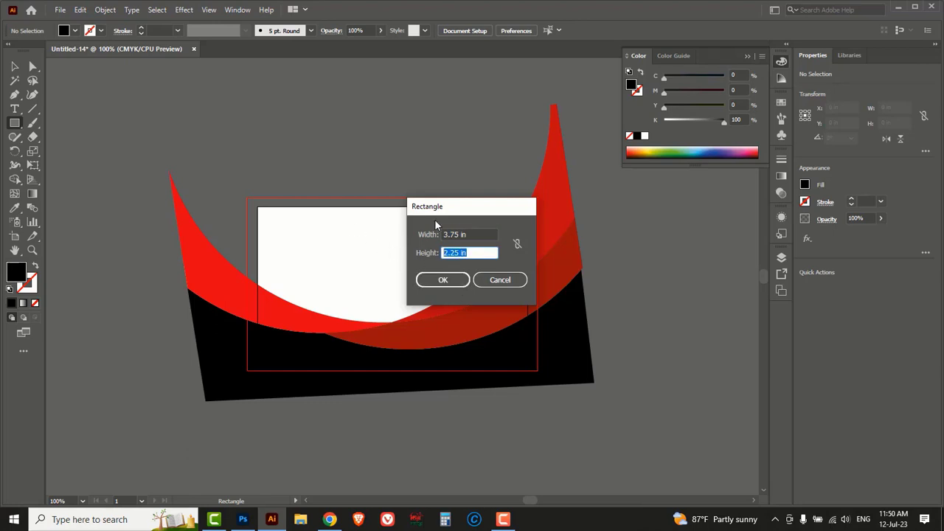
left_click(441, 278)
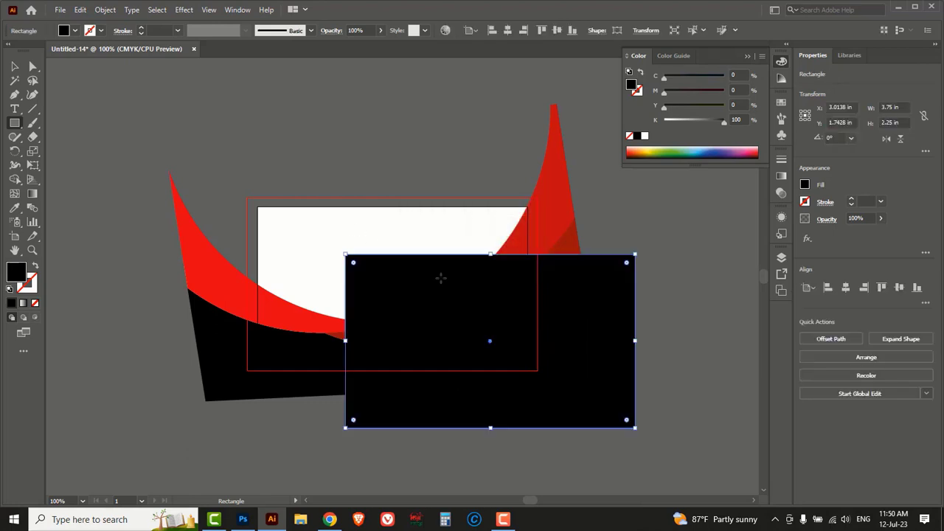
- Give the rectangle no fill and a 1 pt black outline
left_click(629, 135)
left_click(638, 93)
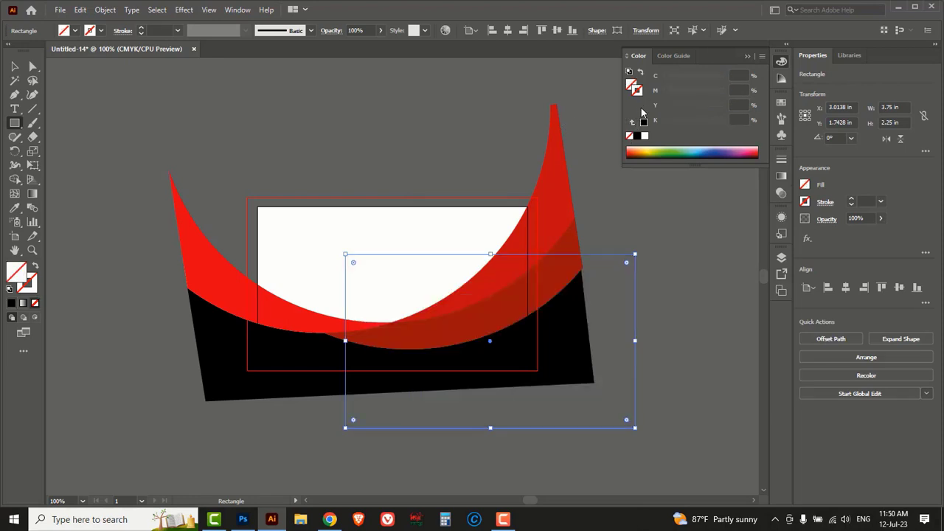
left_click(637, 136)
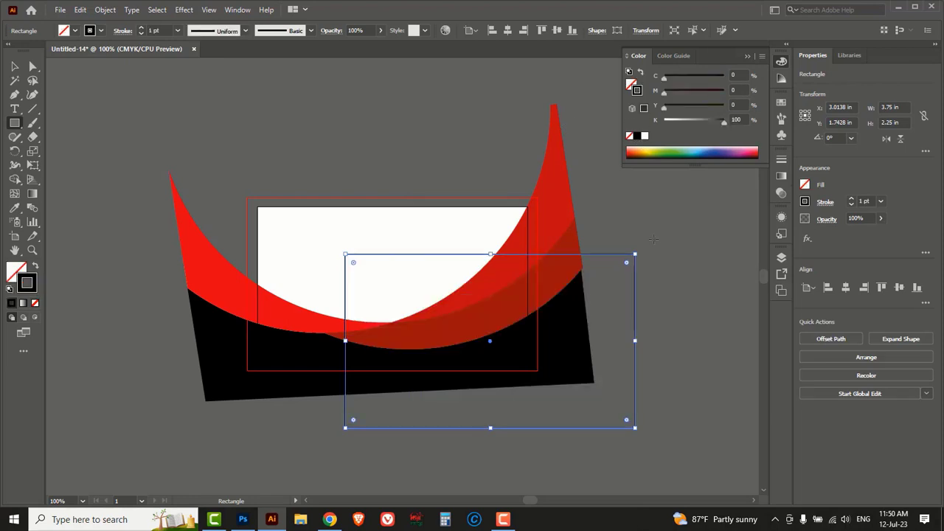
left_click(15, 66)
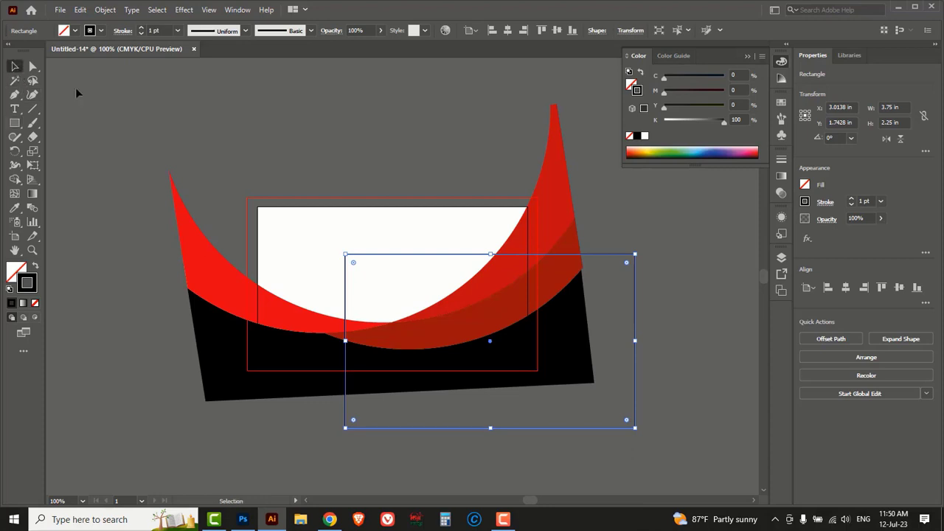
left_click(262, 154)
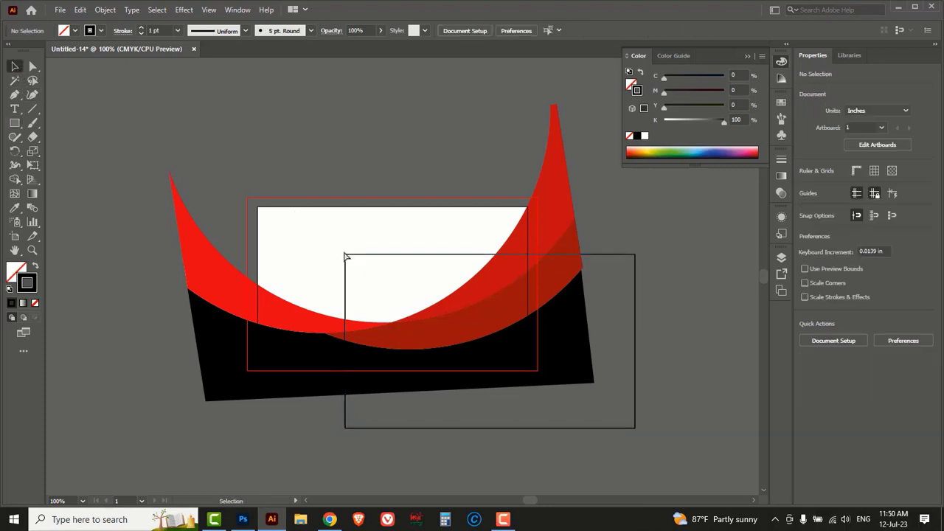
- Snap the rectangle's top-left corner onto the red bleed border corner using Outline view
left_click_drag(345, 257, 248, 201)
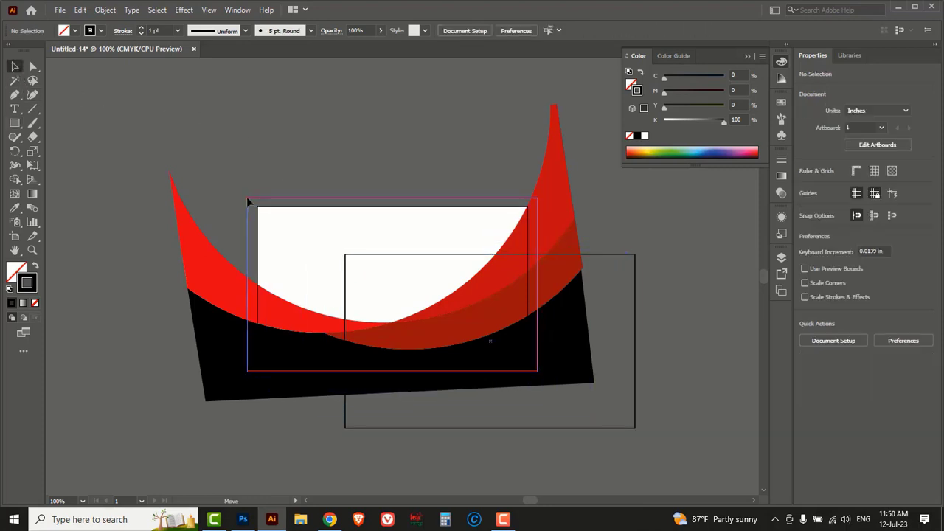
left_click(284, 173)
key("z")
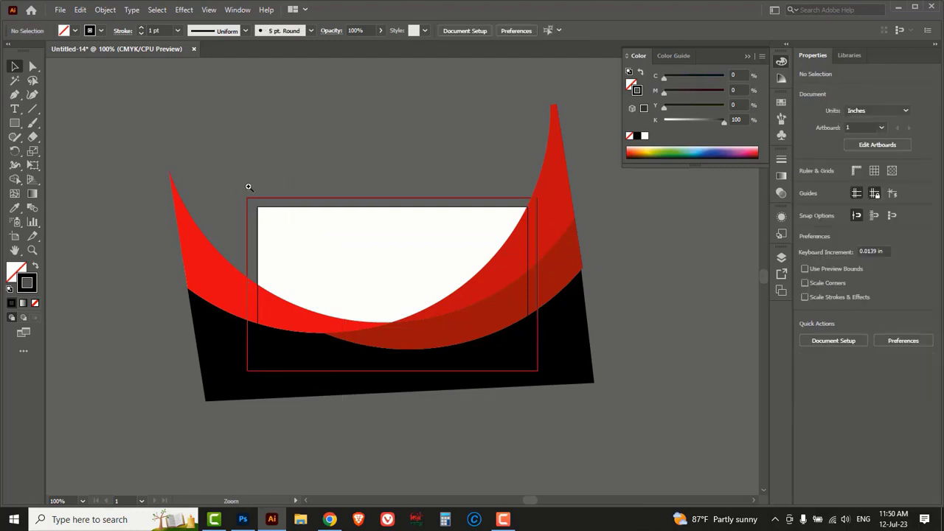
left_click_drag(248, 187, 281, 215)
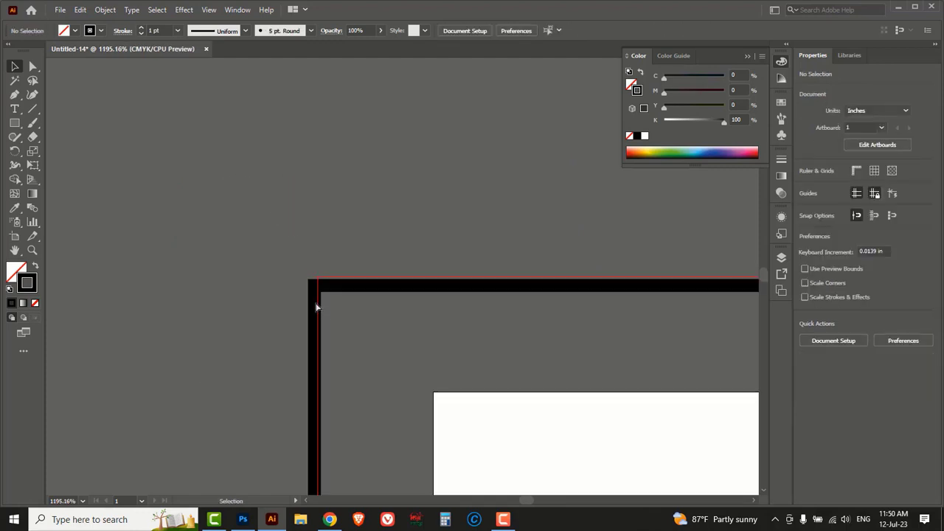
key("ctrl+y")
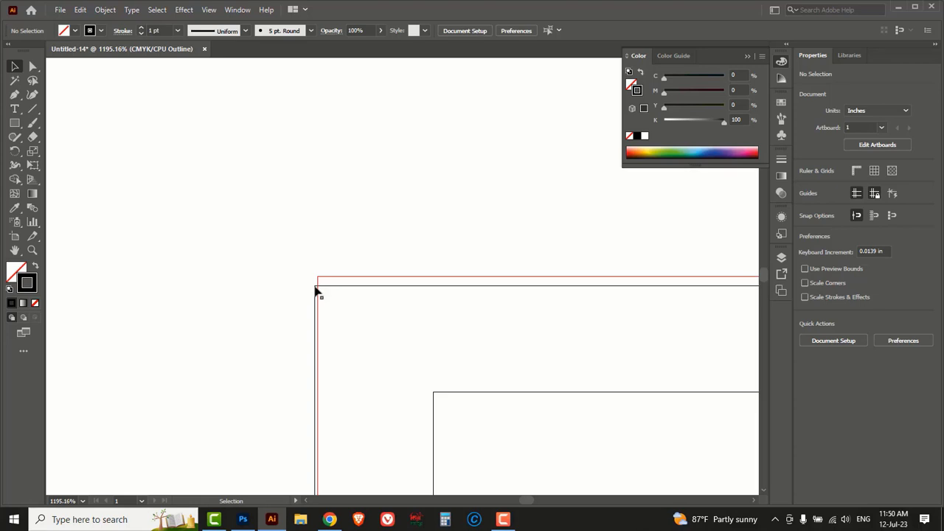
left_click_drag(316, 291, 369, 321)
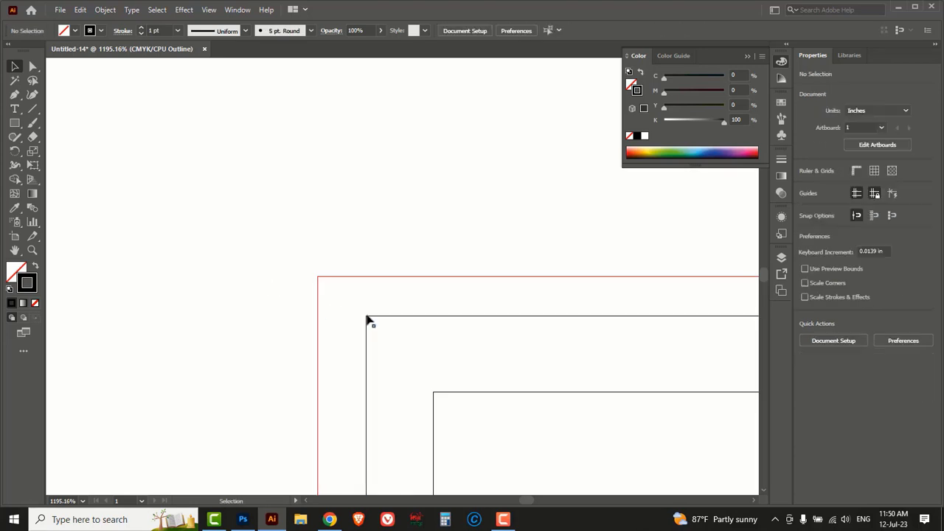
left_click_drag(368, 319, 318, 277)
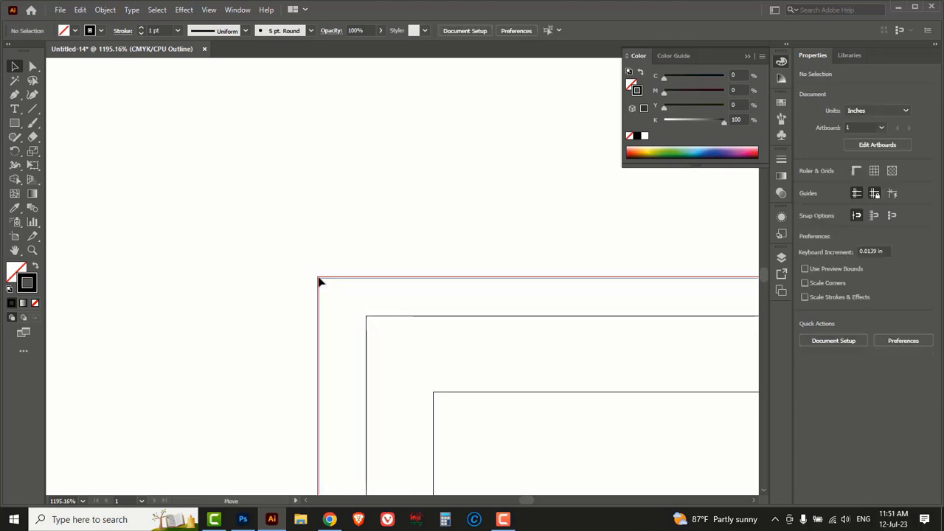
left_click(351, 251)
key("ctrl+y")
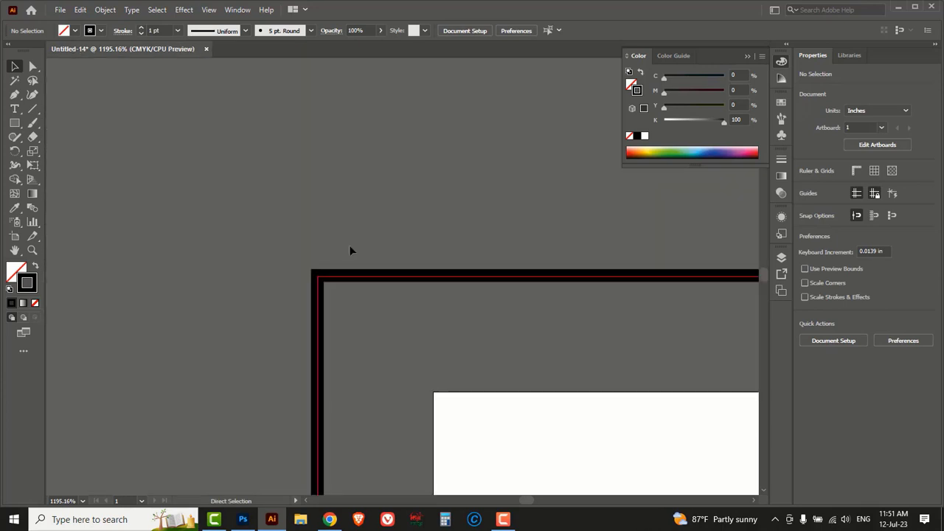
key("ctrl+minus")
key("ctrl+minus")
key("ctrl+minus")
key("ctrl+minus")
key("ctrl+minus")
key("ctrl+minus")
key("ctrl+minus")
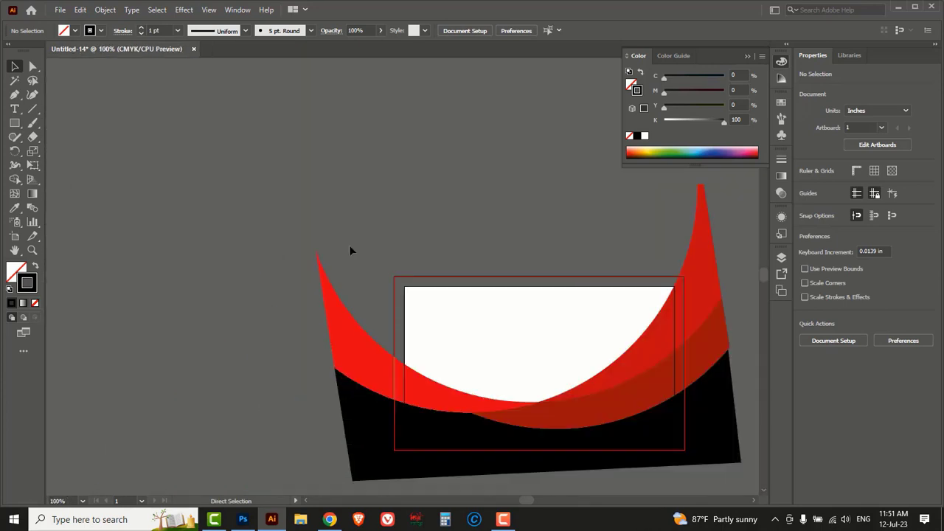
key("ctrl+minus")
key("ctrl+minus")
key("ctrl+minus")
- Make a clipping mask from the card rectangle and waves, then view the card at 100%
left_click(449, 289)
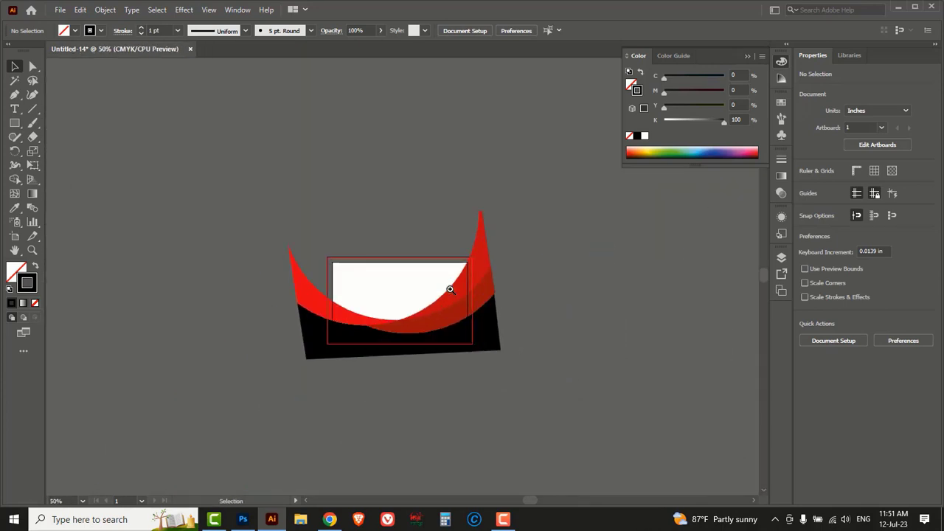
left_click(381, 281)
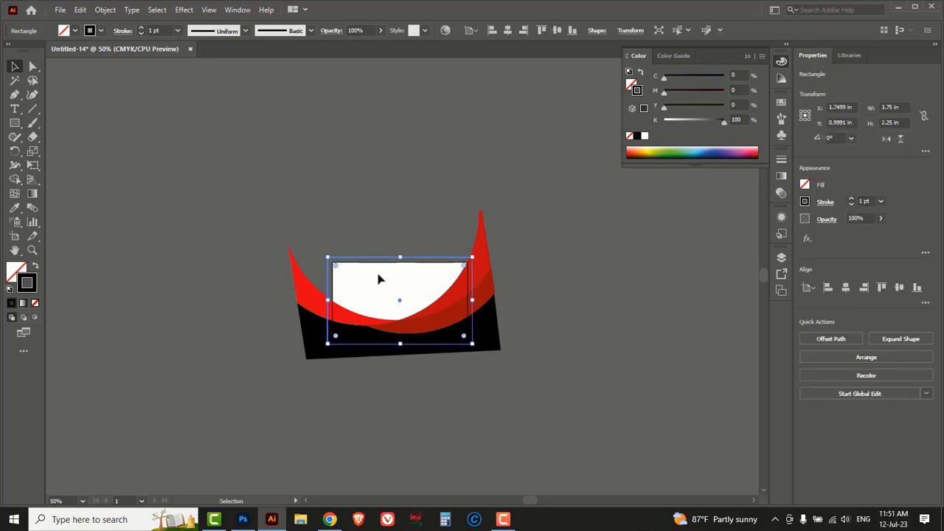
left_click_drag(206, 168, 550, 395)
right_click(410, 294)
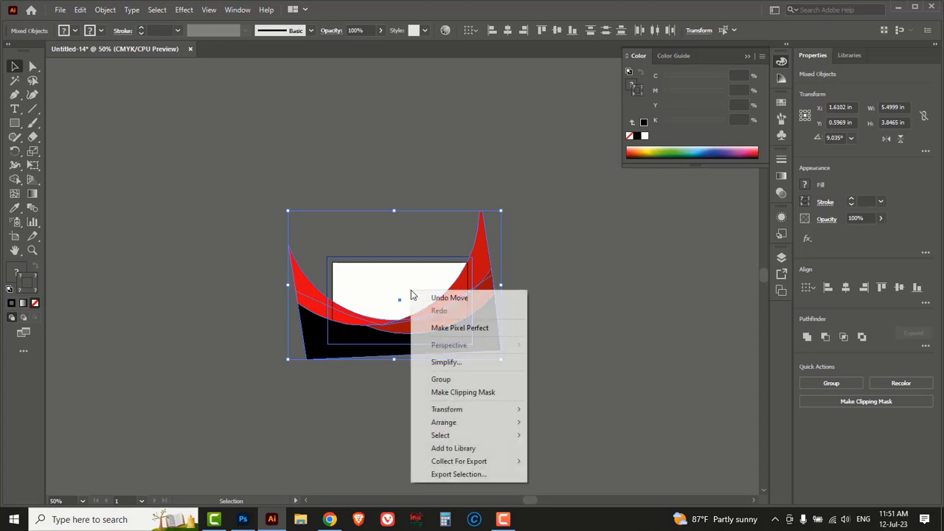
left_click(455, 392)
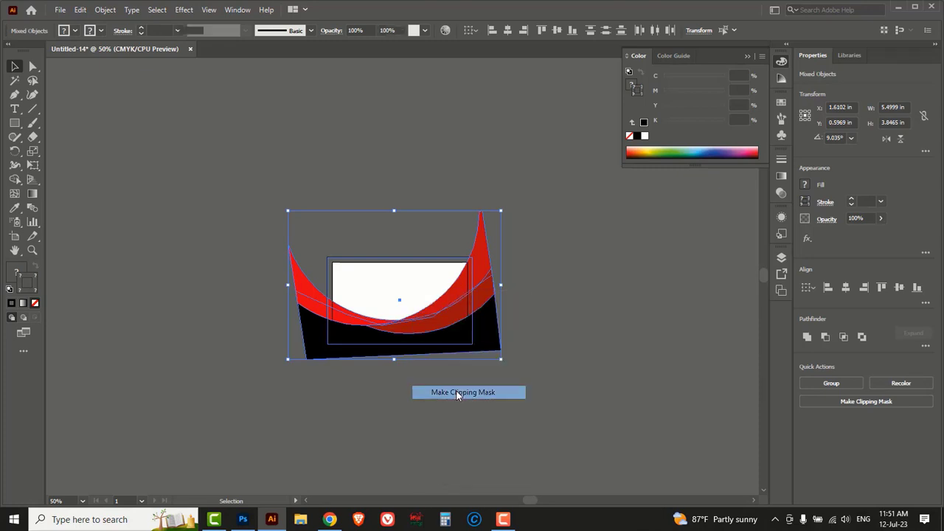
left_click(515, 370)
key("z")
left_click(406, 289)
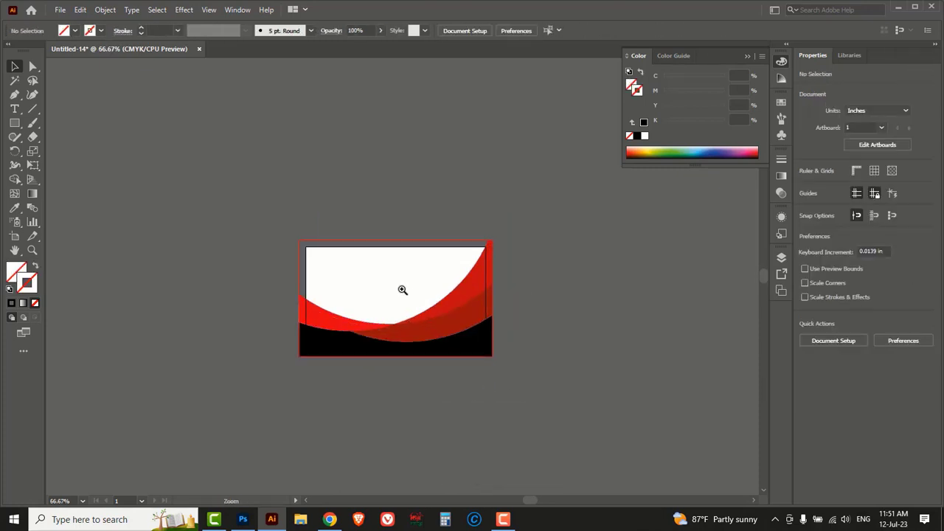
key("v")
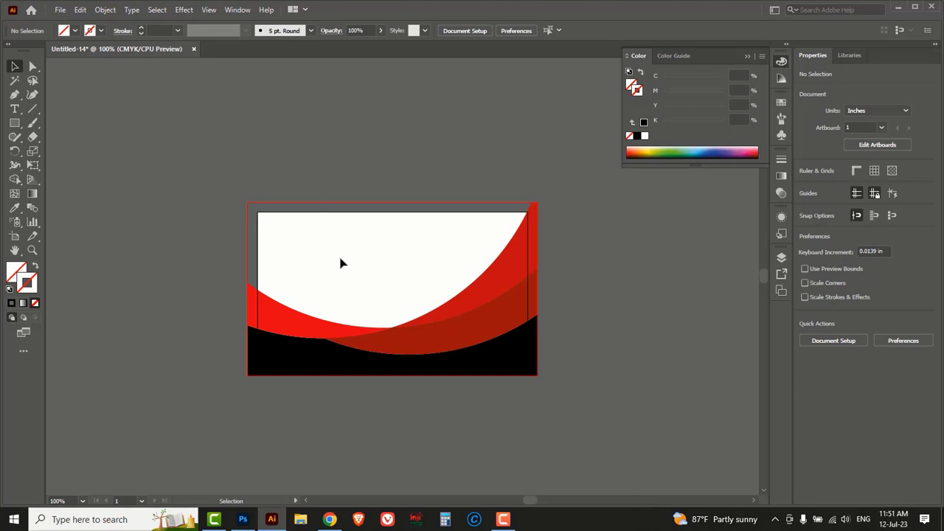
key("a")
- Make the clipping rectangle white-filled with no stroke and send it behind the waves
left_click(342, 263)
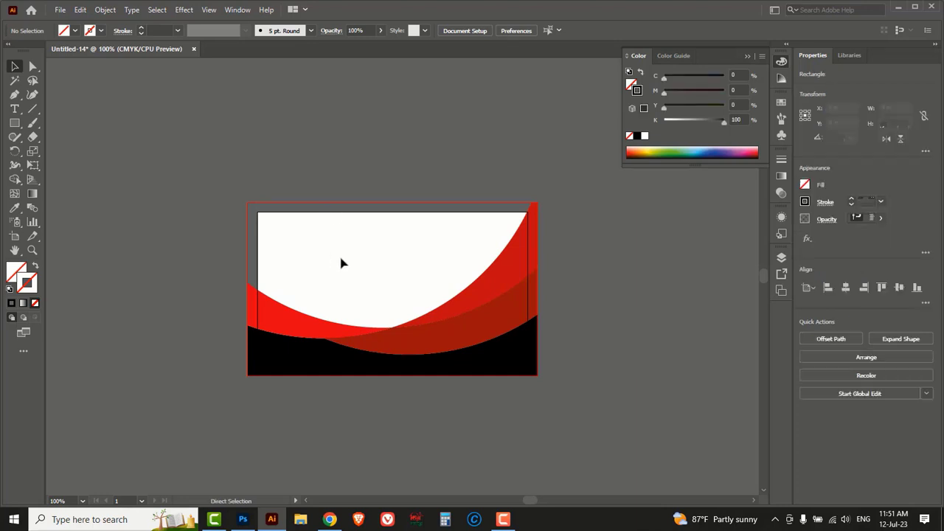
left_click(629, 136)
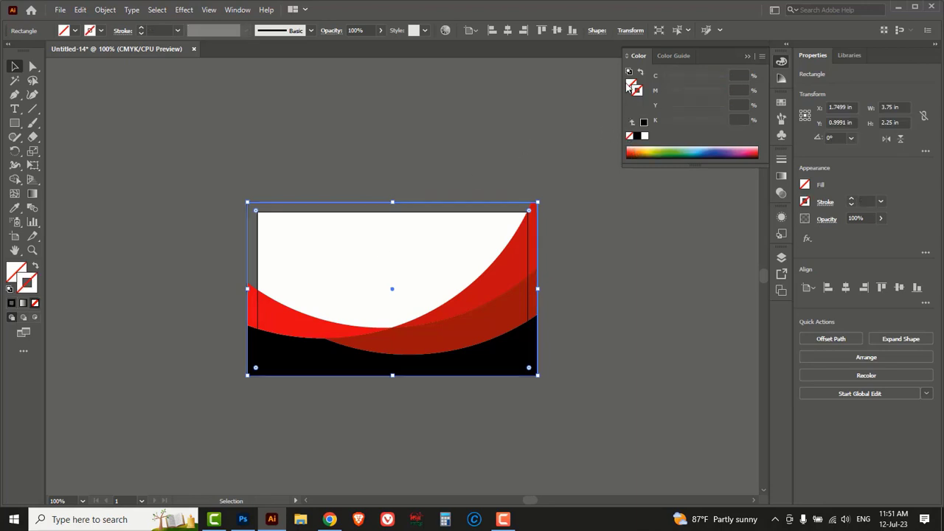
left_click(644, 137)
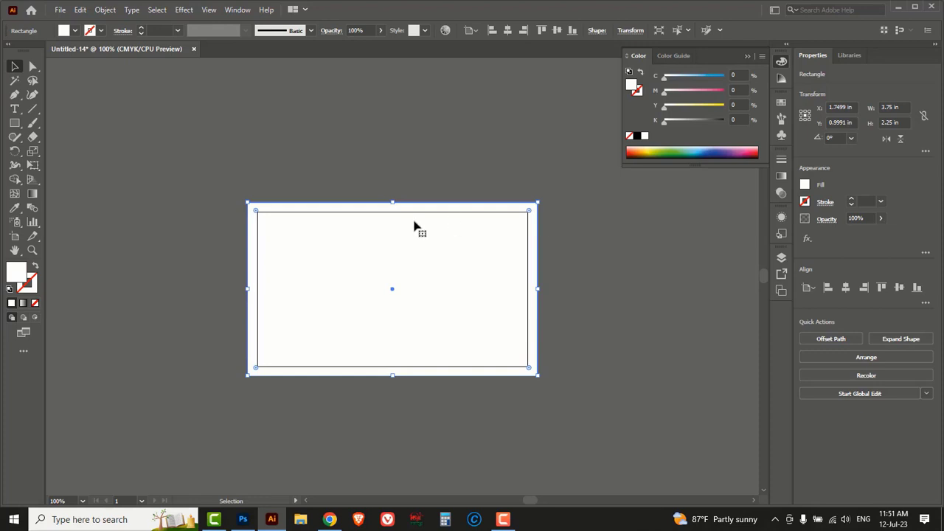
right_click(431, 245)
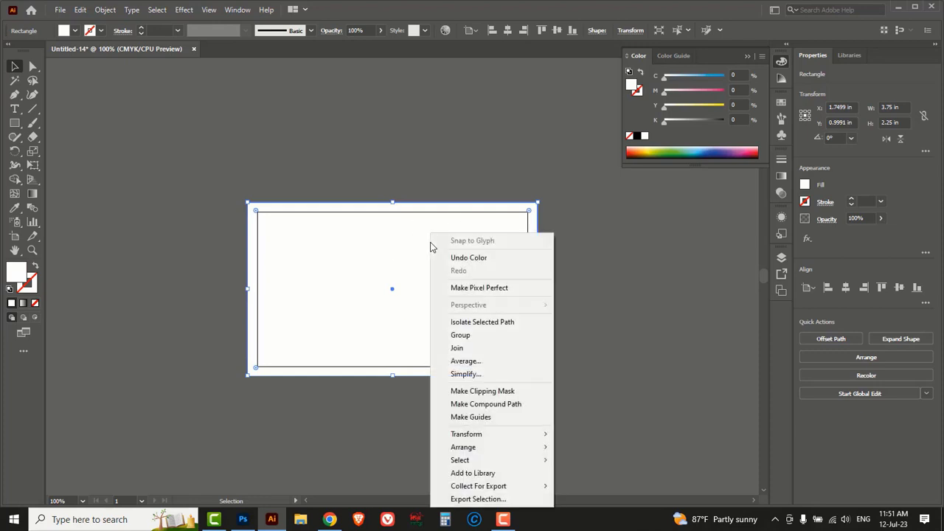
mouse_move(463, 447)
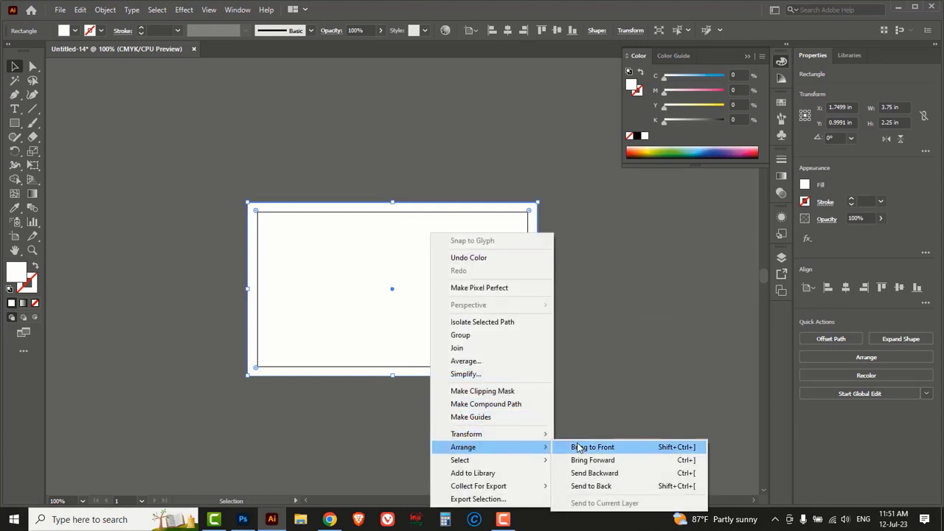
left_click(604, 487)
left_click(625, 371)
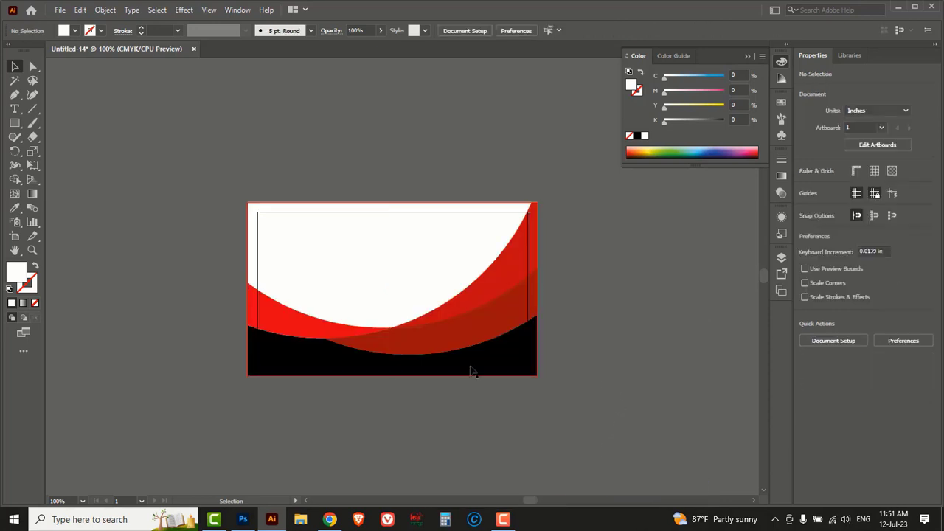
- Select all the card-front artwork and group it
left_click_drag(179, 150, 577, 404)
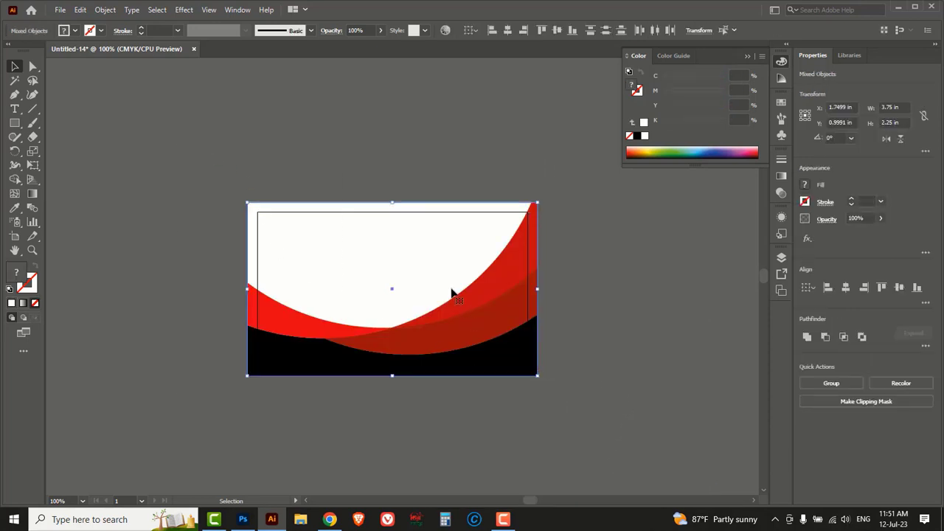
right_click(440, 251)
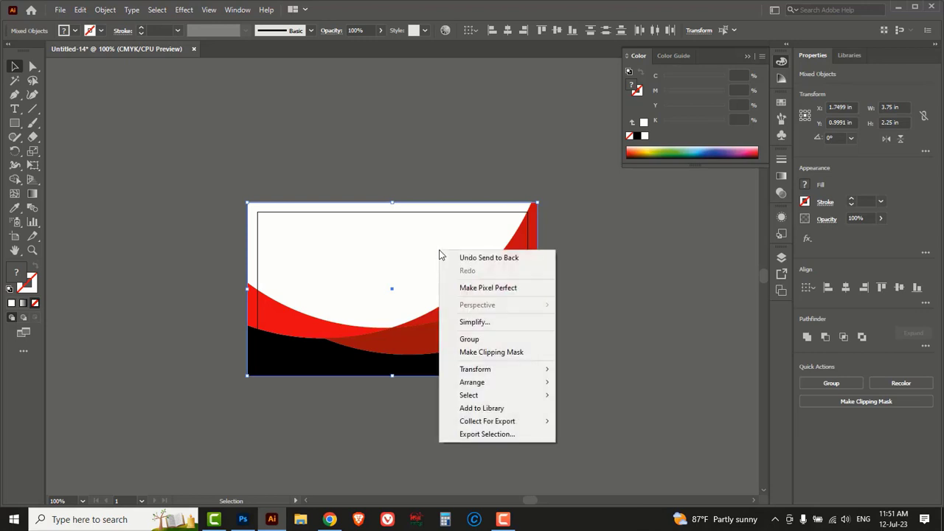
left_click(469, 339)
left_click(598, 299)
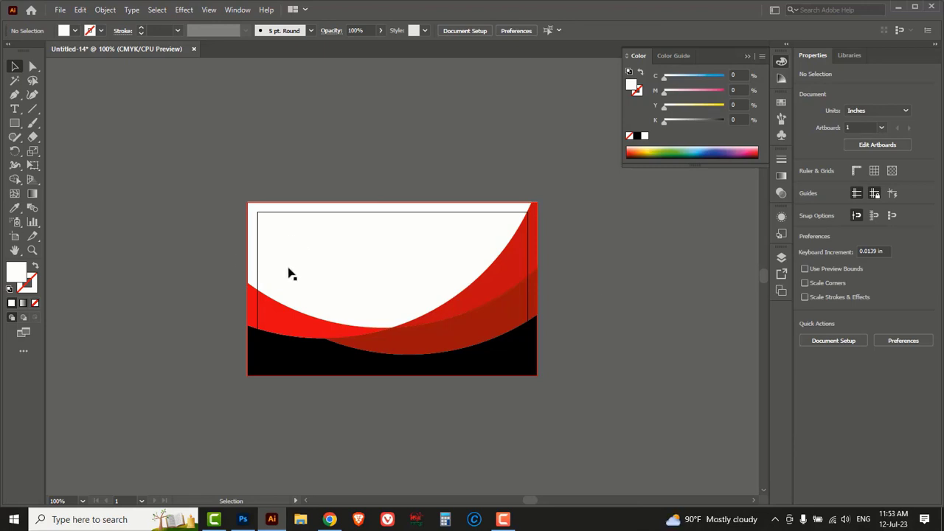
left_click(60, 10)
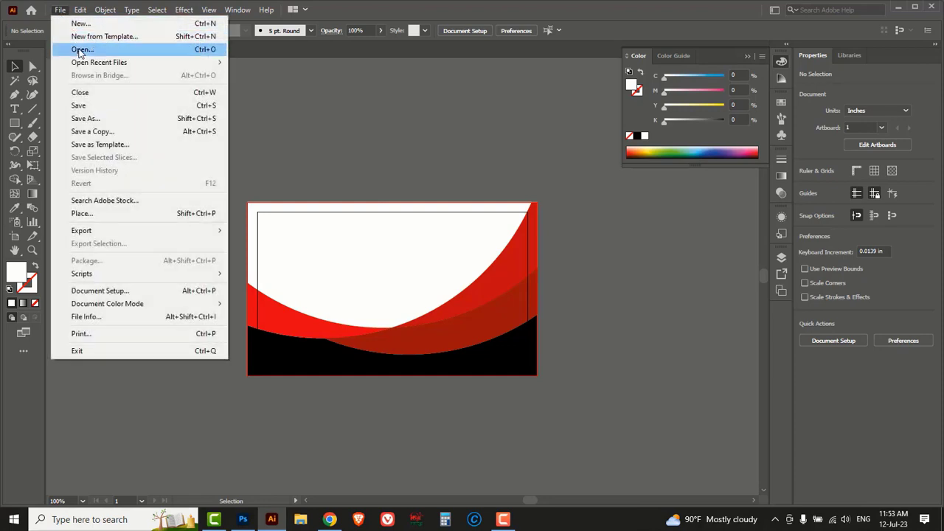
- Open 'visiting card + ICON' and select its red 3D M sphere logo
left_click(81, 49)
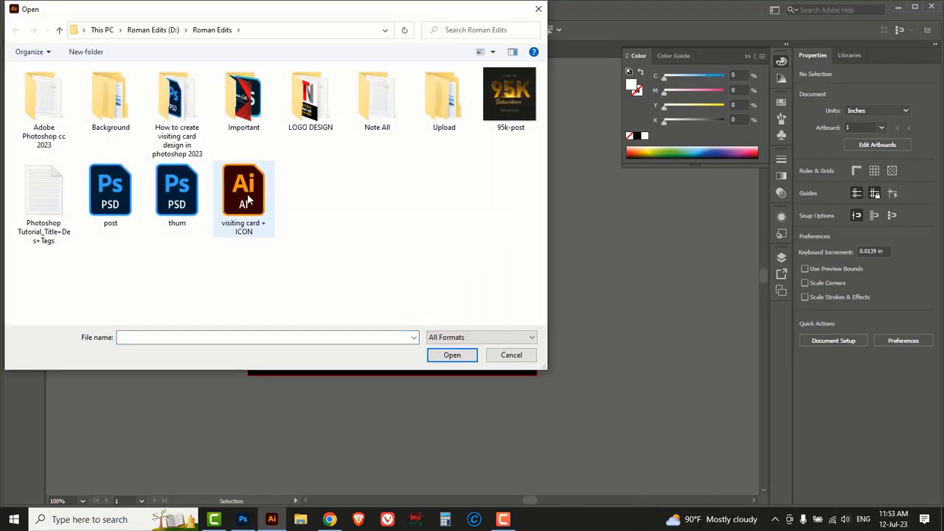
left_click(248, 198)
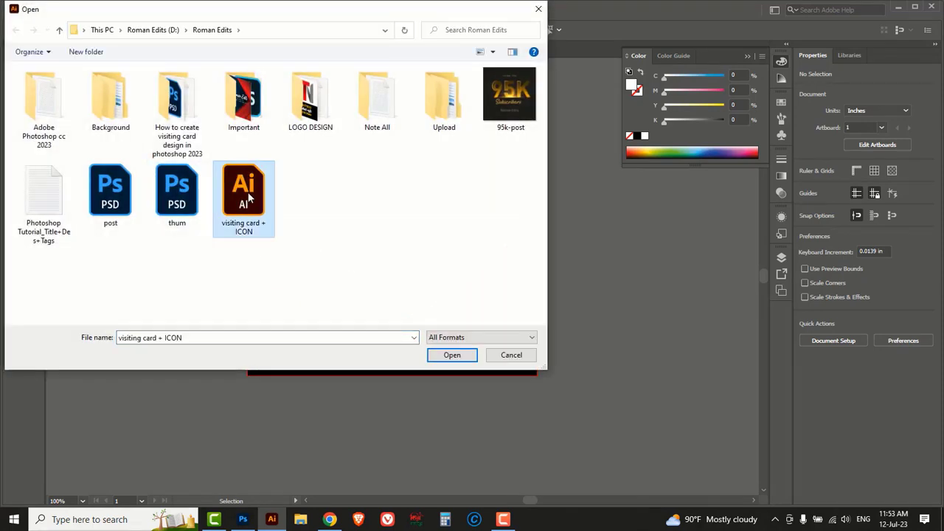
left_click(452, 355)
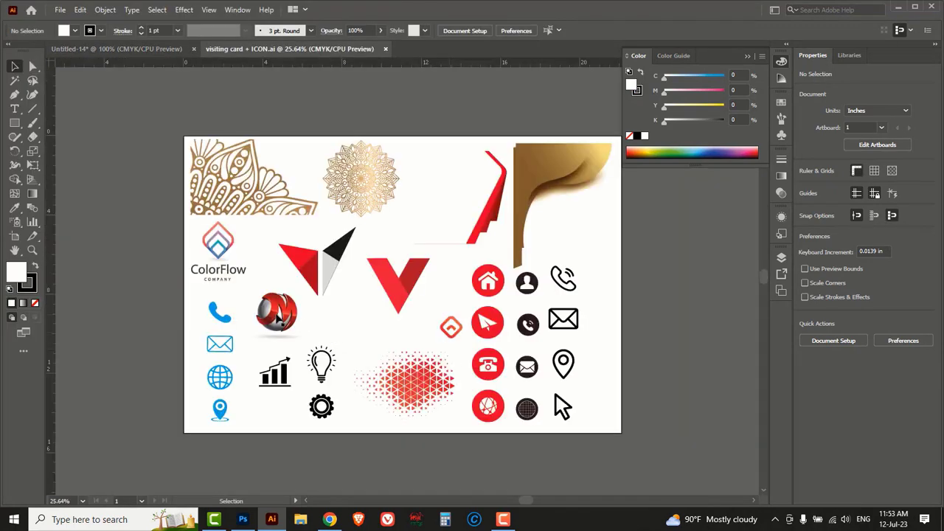
left_click(277, 314)
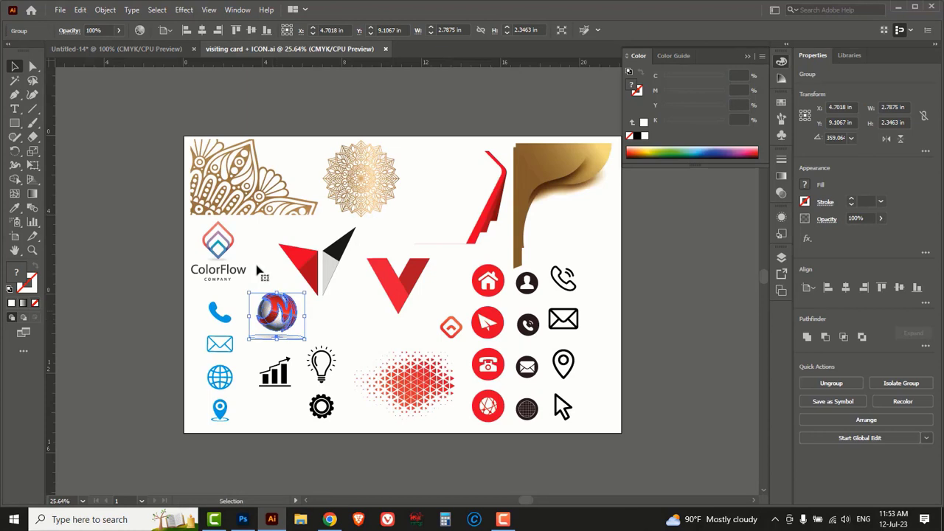
- Paste the 3D M logo into Untitled-14, shrunk to about 0.75 × 0.63 in at upper left
left_click(134, 49)
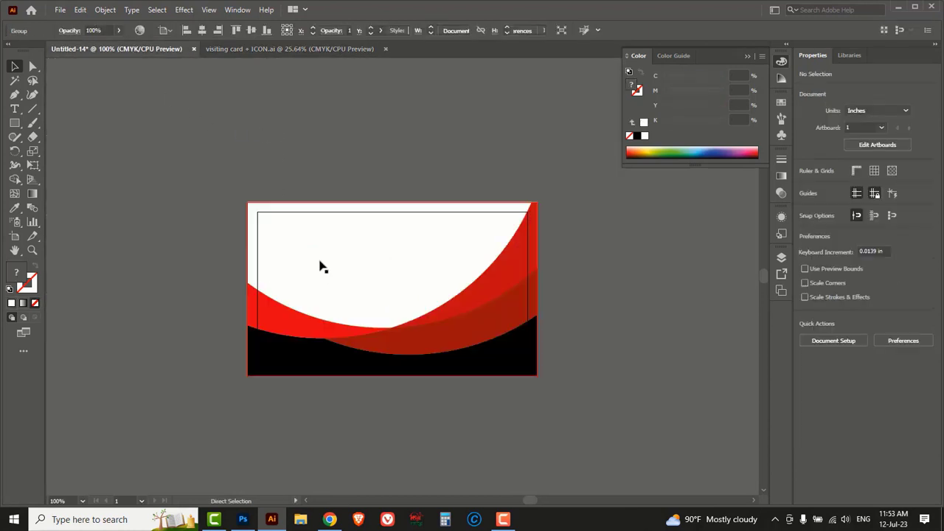
key("ctrl+v")
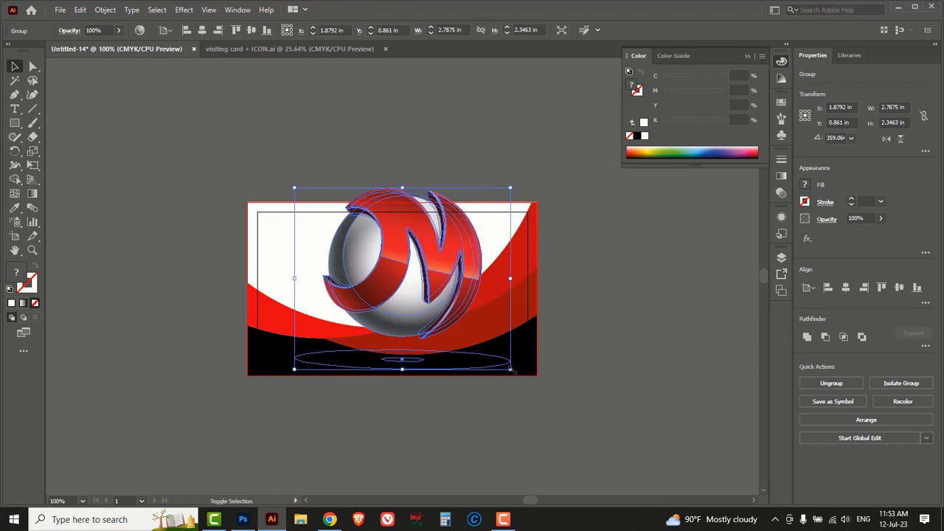
mouse_move(510, 369)
left_mouse_down()
mouse_move(434, 304)
mouse_move(297, 254)
left_mouse_up()
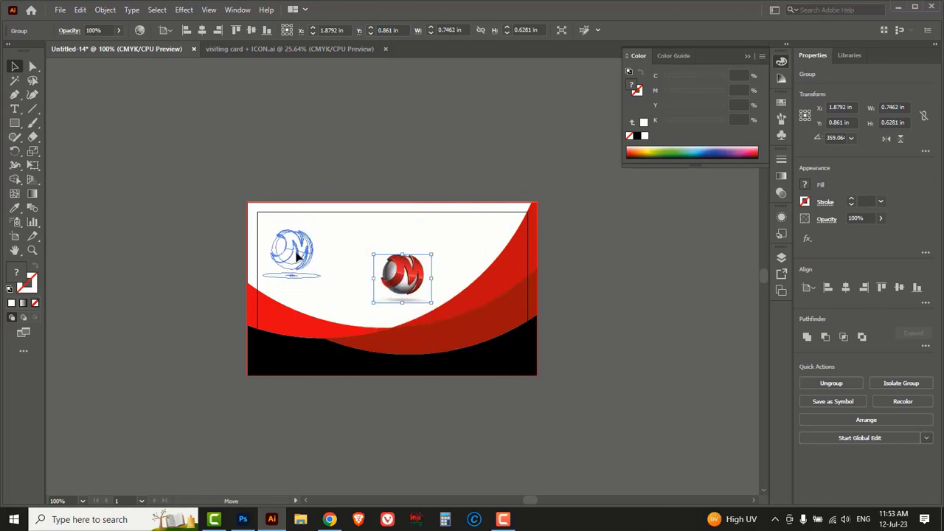
left_click_drag(298, 255, 297, 255)
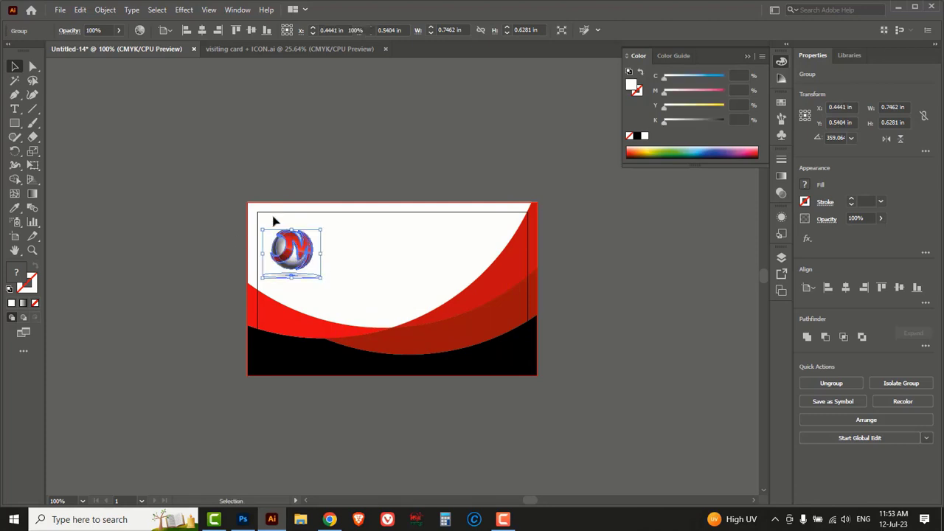
mouse_move(216, 171)
left_mouse_down()
mouse_move(541, 382)
mouse_move(590, 396)
left_mouse_up()
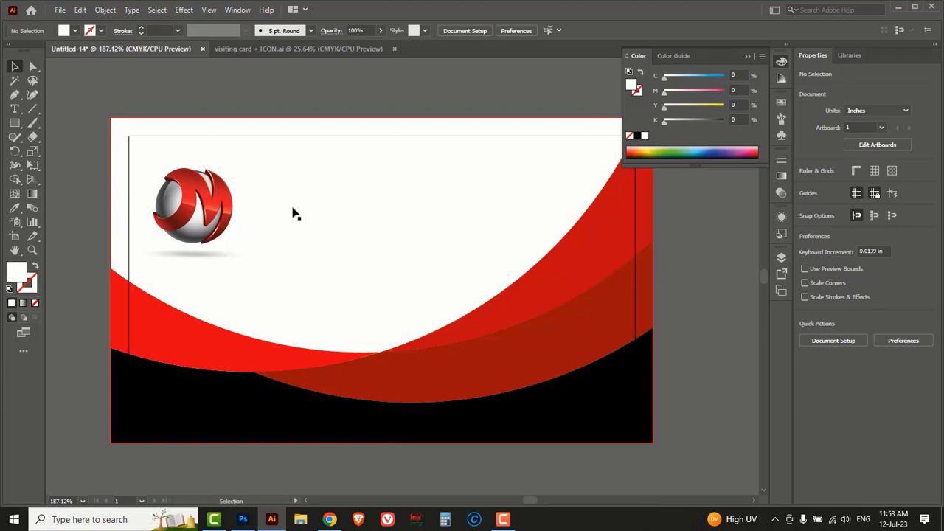
- Add the text line 'MAGNUS MAX' to the right of the logo
left_click(14, 110)
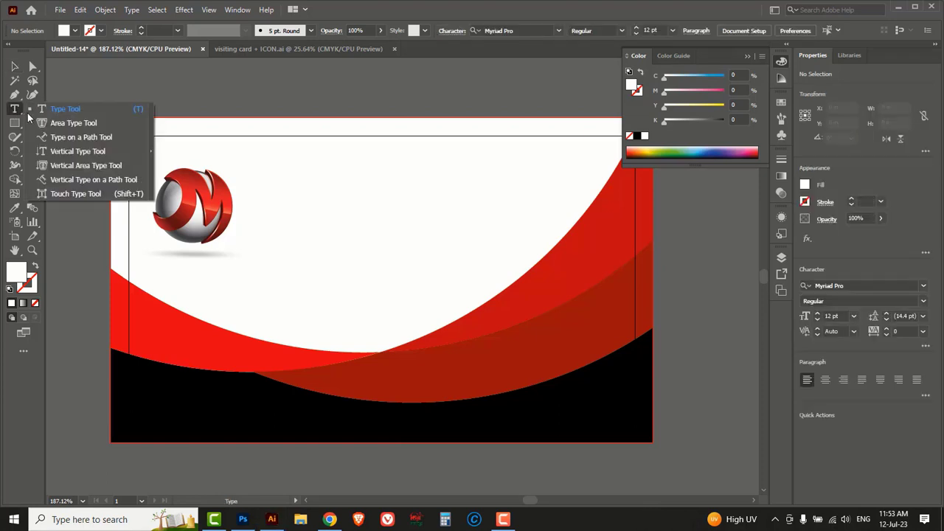
left_click(57, 111)
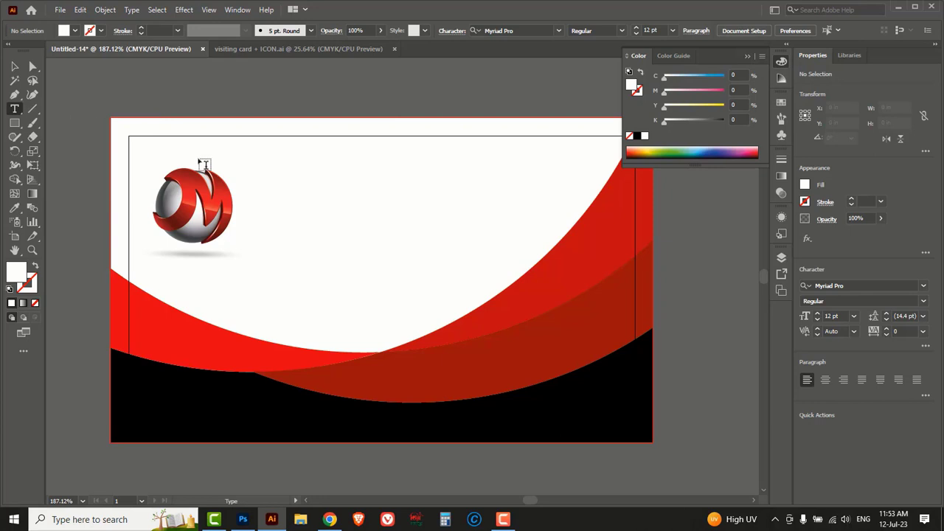
left_click(298, 207)
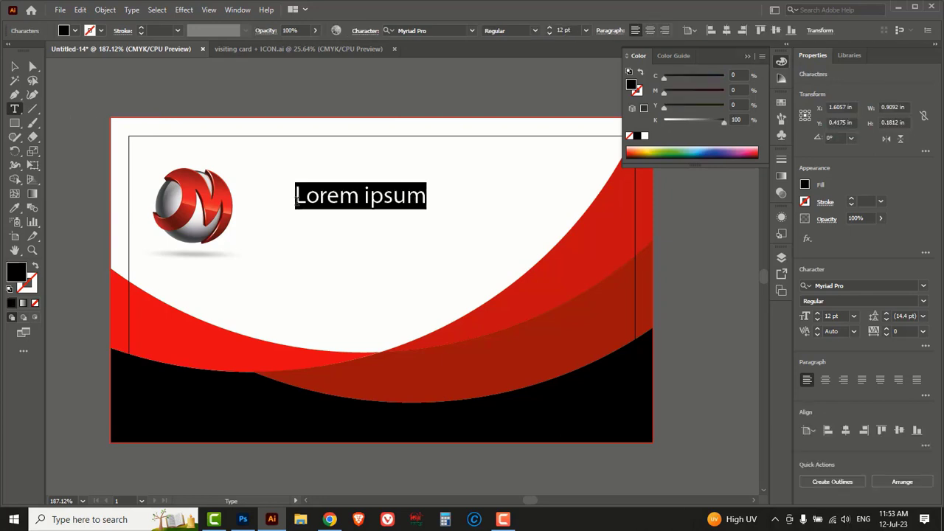
type("M")
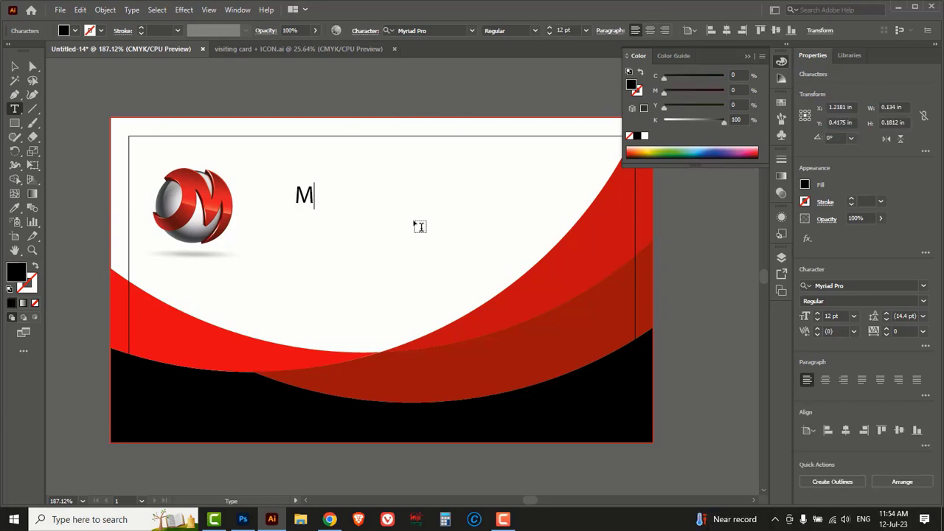
type("AGN")
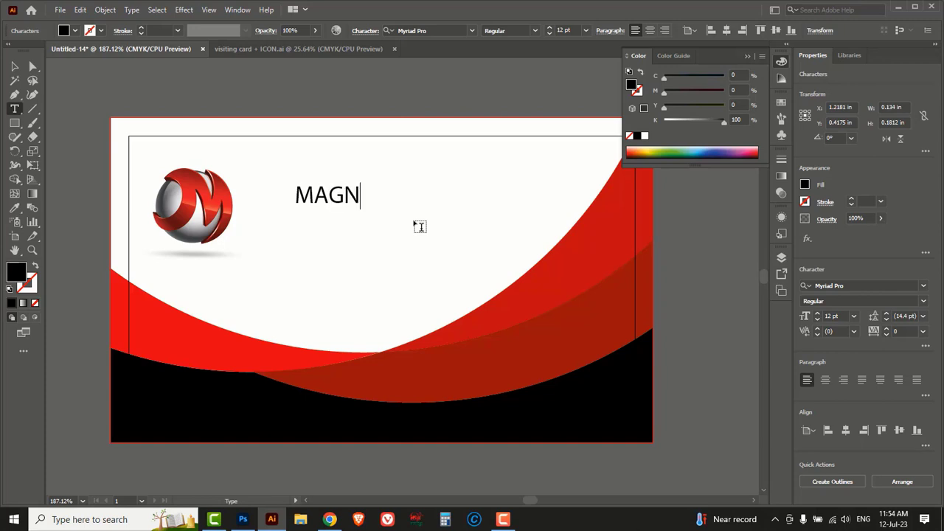
type("US ")
type("M")
type("A")
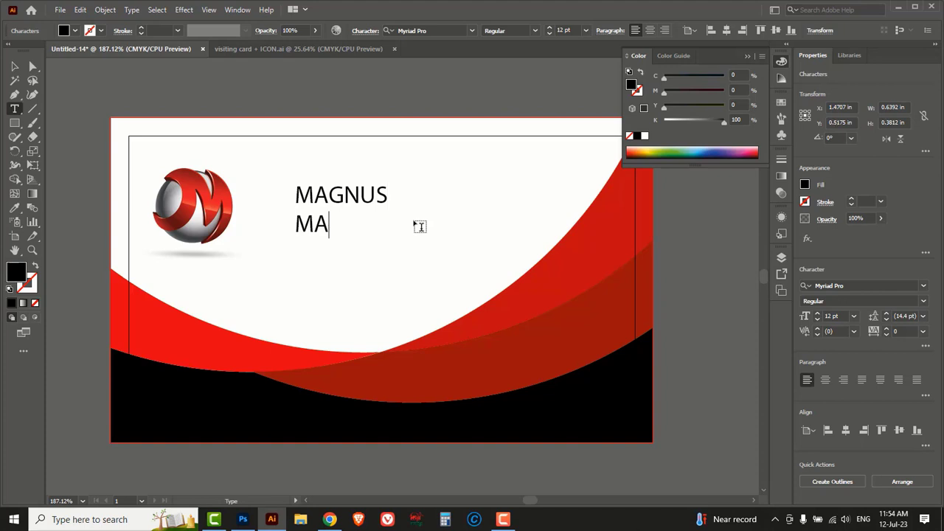
type("X")
- Set the word MAGNUS in the Olympus Mount font
double_click(338, 194)
left_click(855, 284)
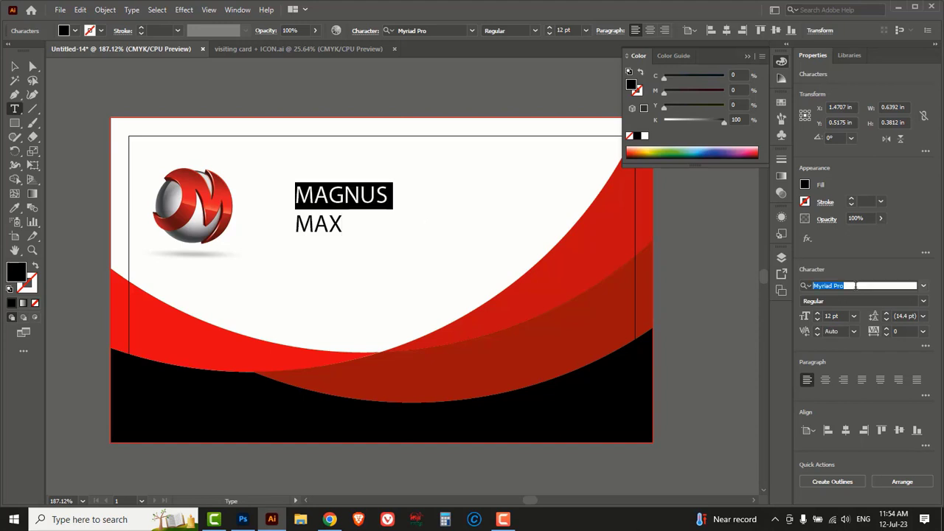
type("Niagara Solid")
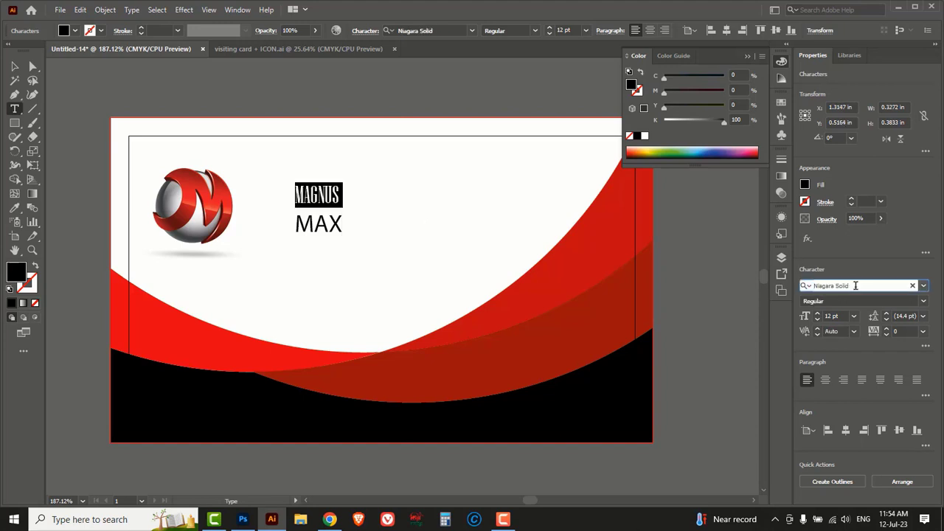
key("Down")
key("Down")
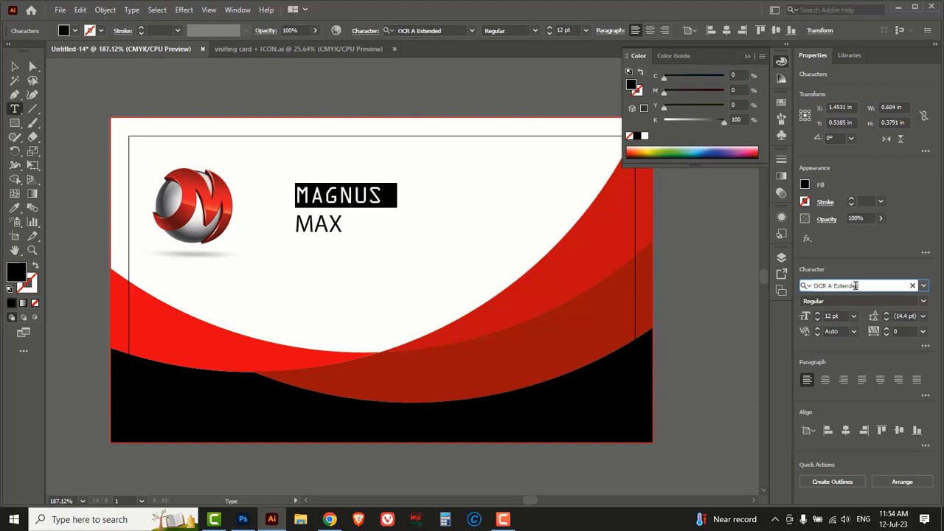
key("Down")
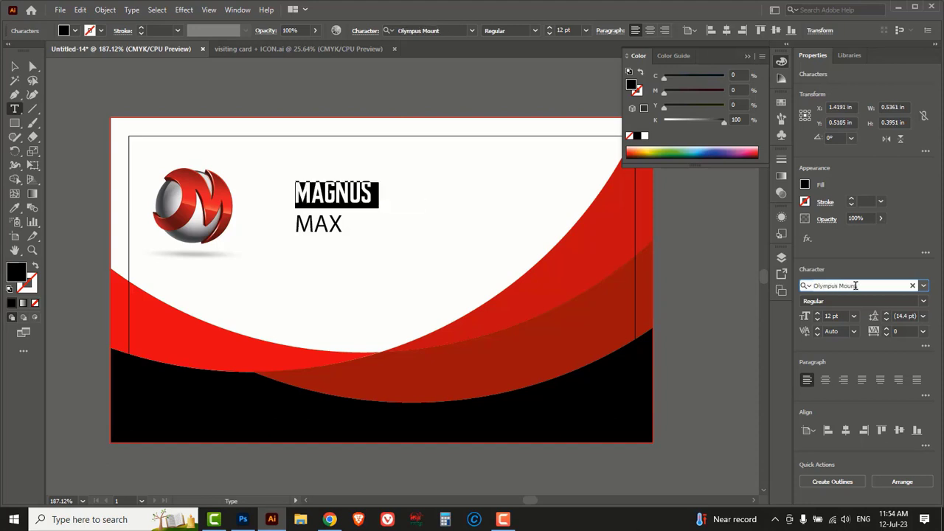
- Replace MAX with POWER and set it to 8 pt Myriad Pro Bold
double_click(311, 223)
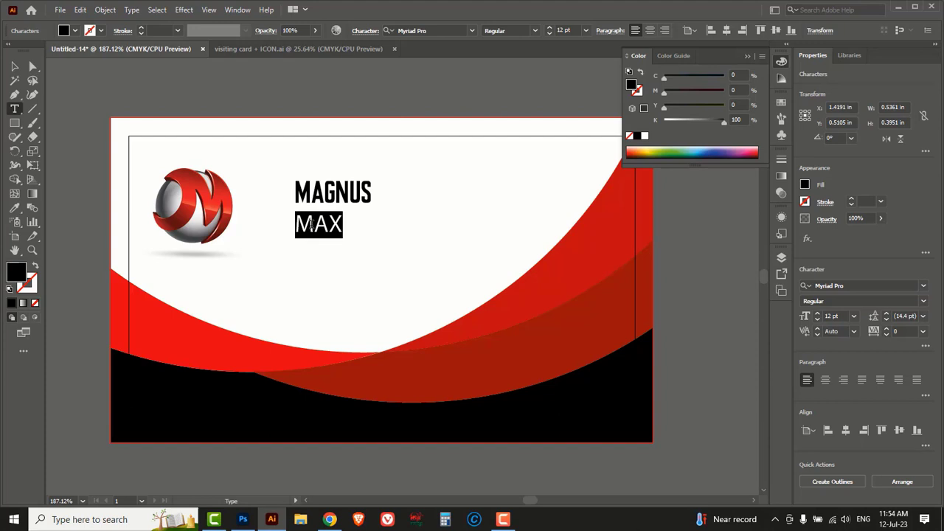
type("POW")
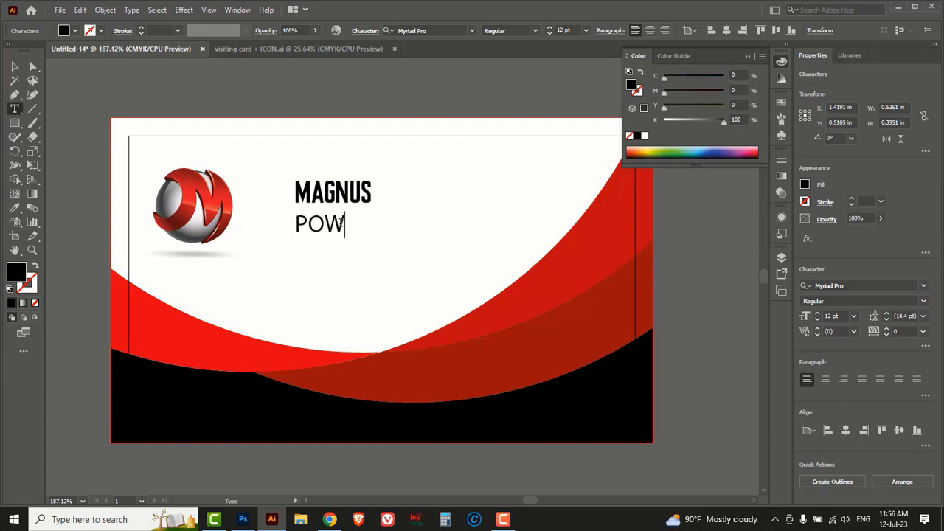
type("ER")
double_click(346, 225)
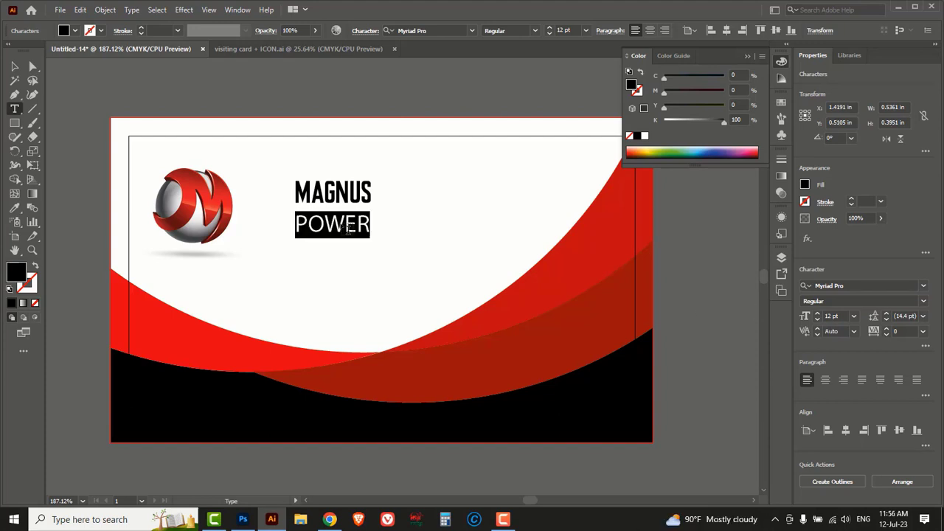
left_click(817, 319)
left_click(817, 319)
left_click(817, 319)
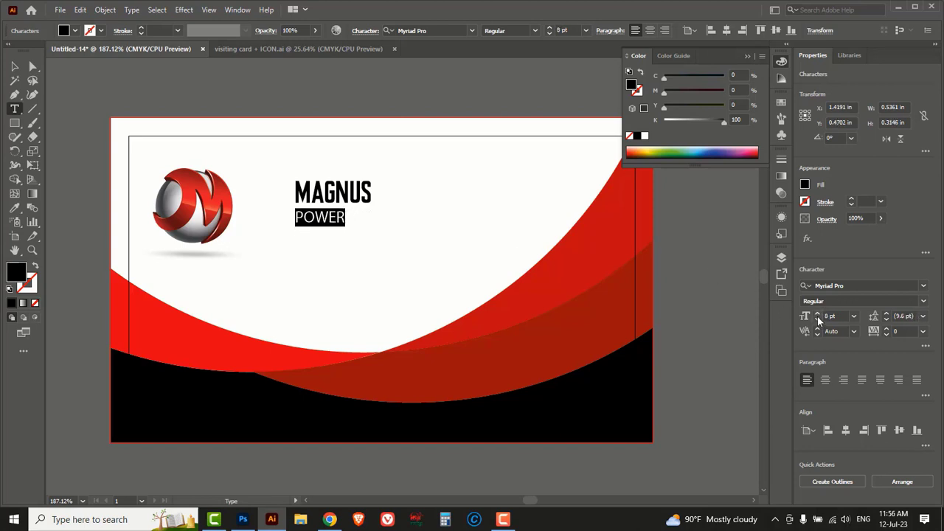
left_click(817, 318)
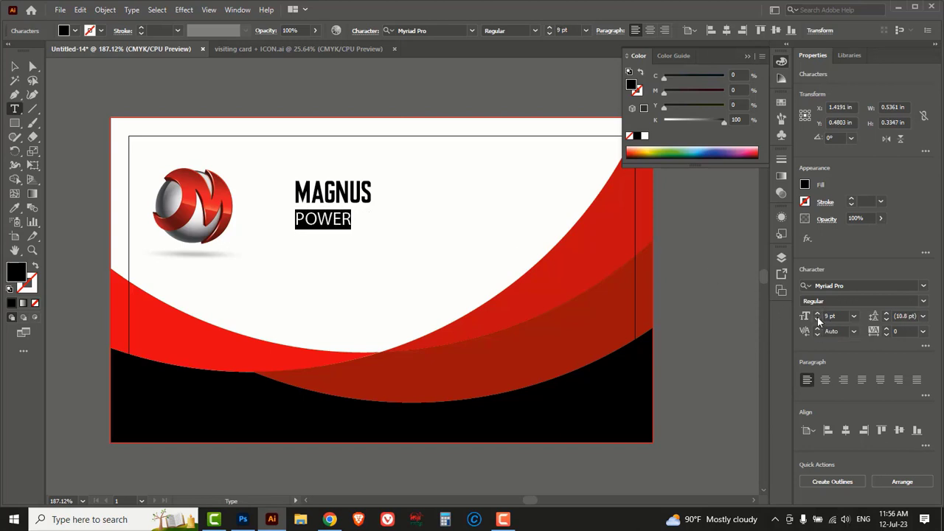
left_click(817, 320)
left_click(923, 301)
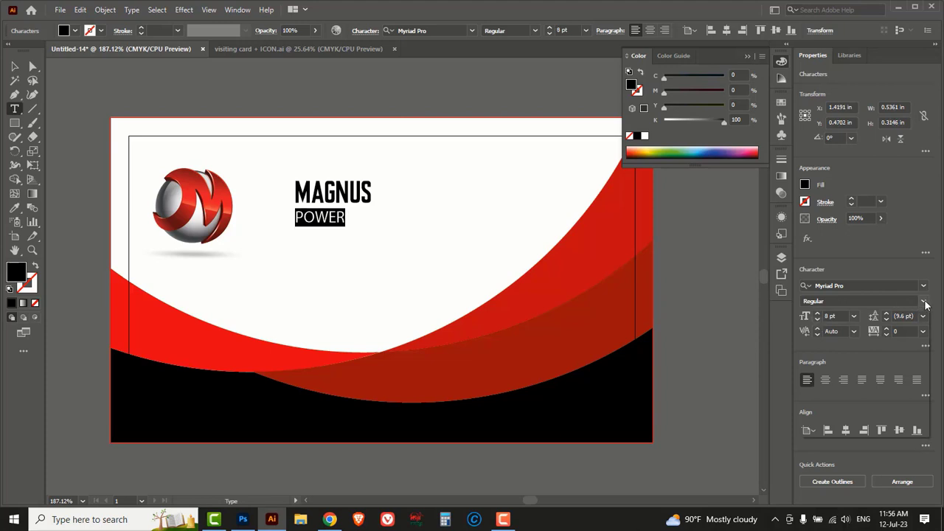
left_click(818, 418)
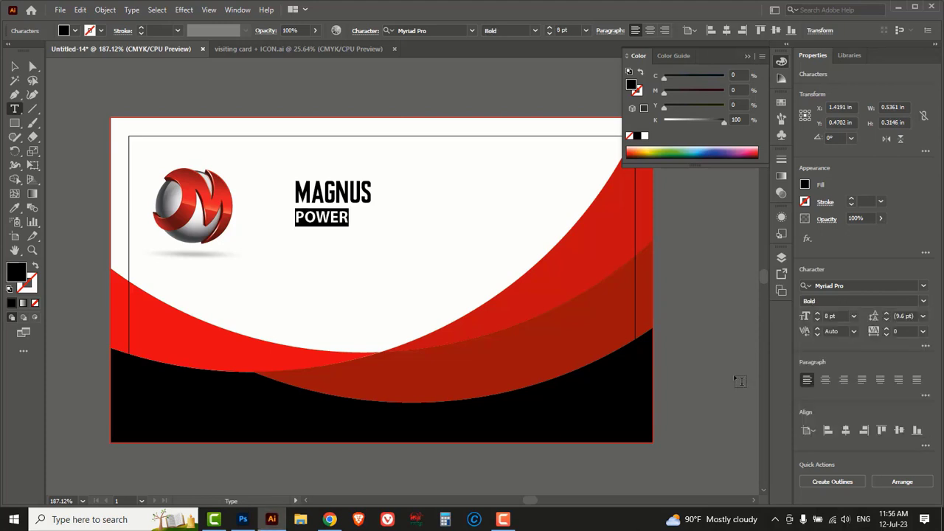
left_click(15, 67)
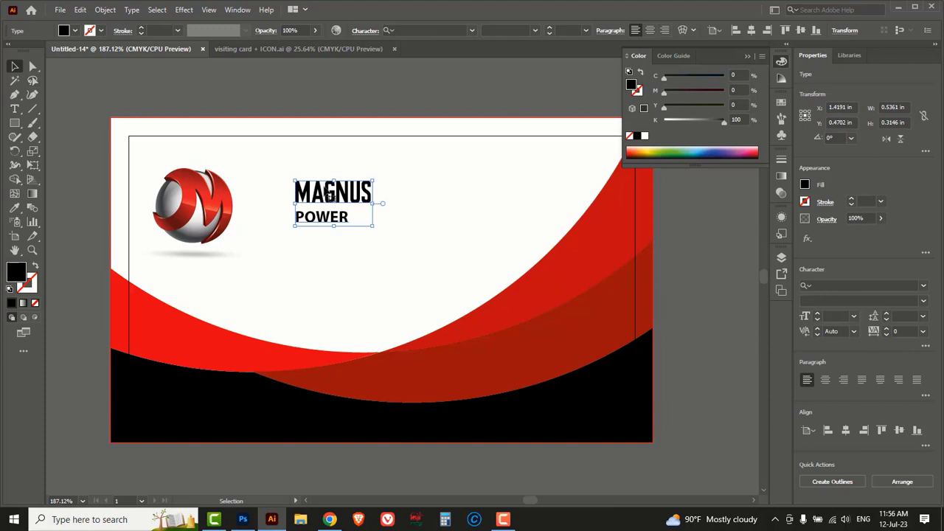
- Move the MAGNUS POWER text beside the logo and colour MAGNUS with the waves' red
left_click_drag(316, 195, 282, 202)
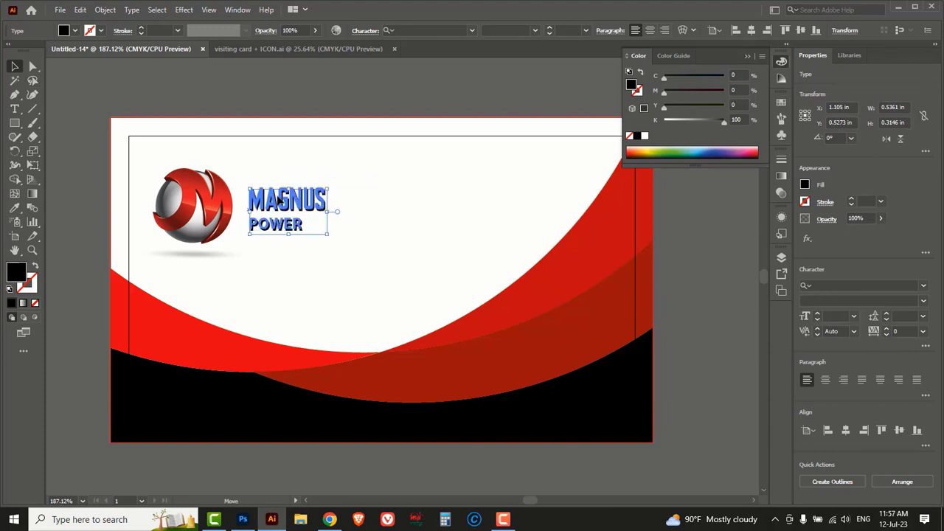
double_click(286, 201)
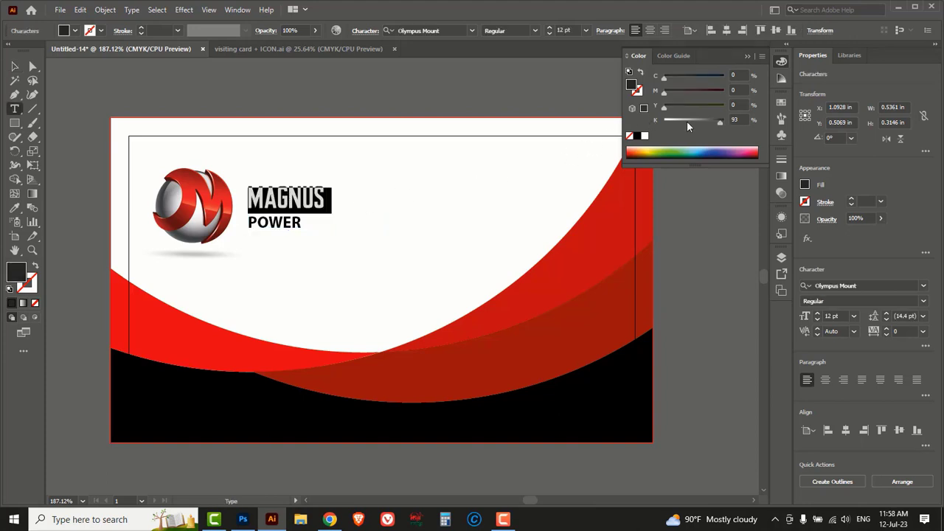
left_click_drag(716, 123, 663, 122)
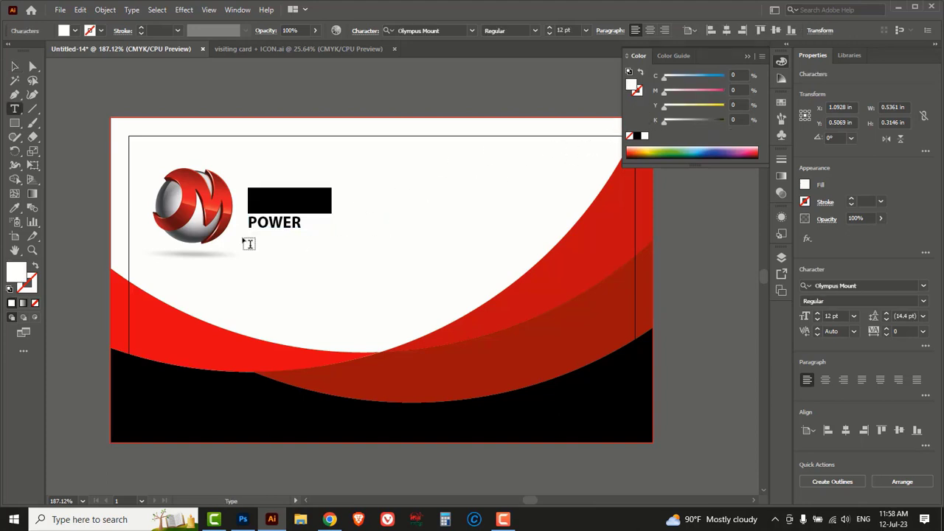
left_click(15, 208)
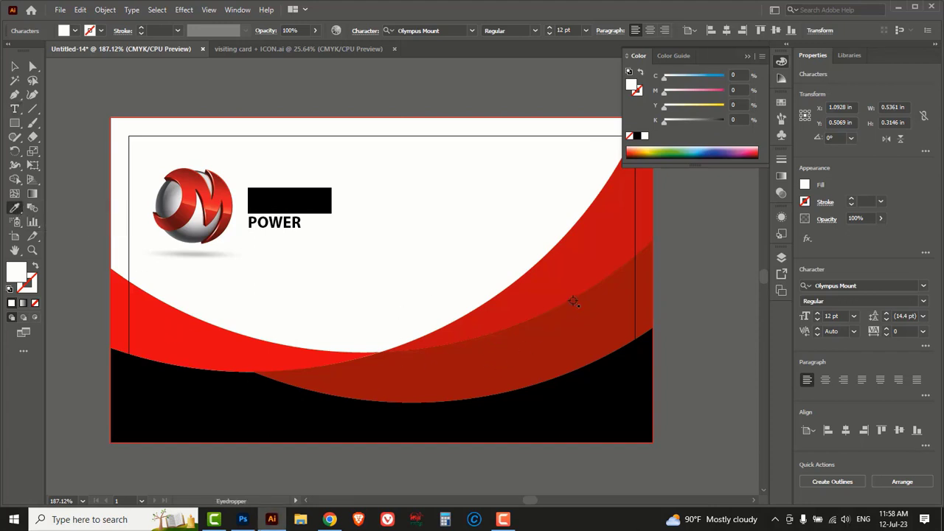
left_click(584, 251)
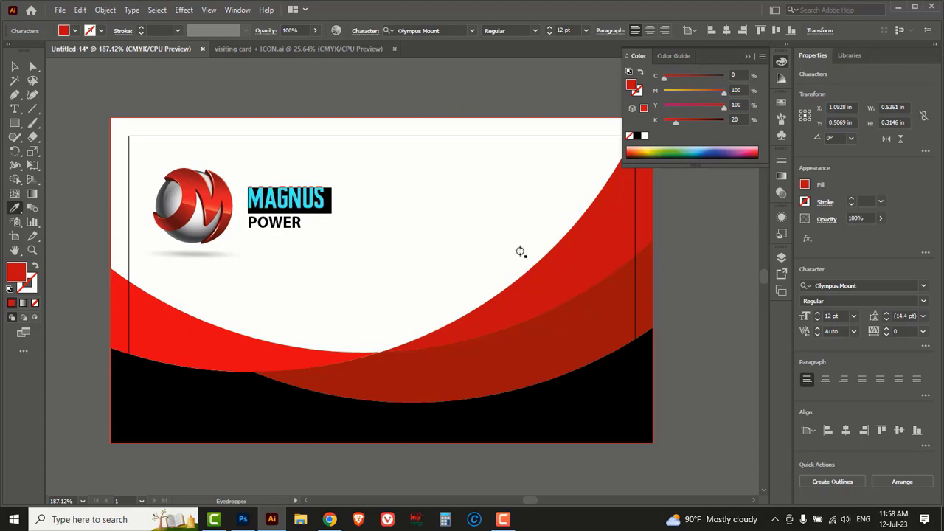
left_click(14, 66)
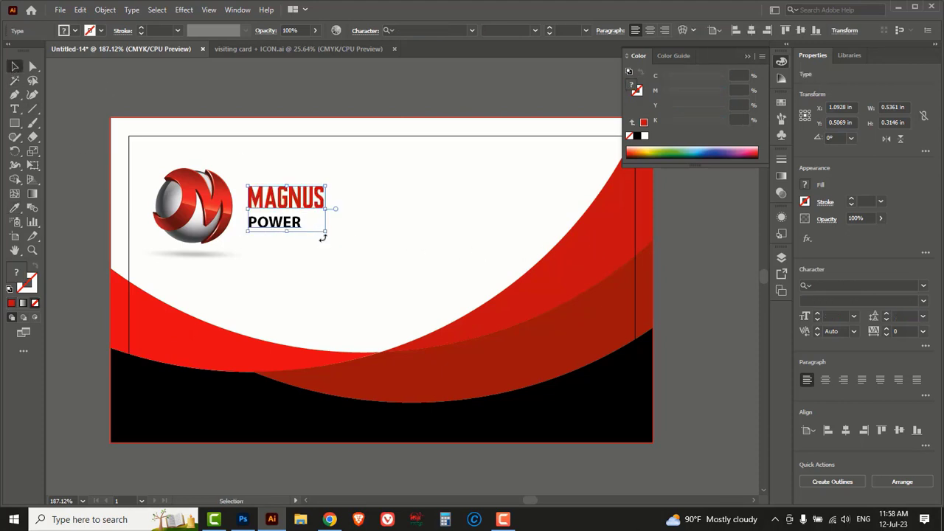
- Enlarge the MAGNUS/POWER text block slightly, to about 0.59 × 0.34 in
left_click(342, 99)
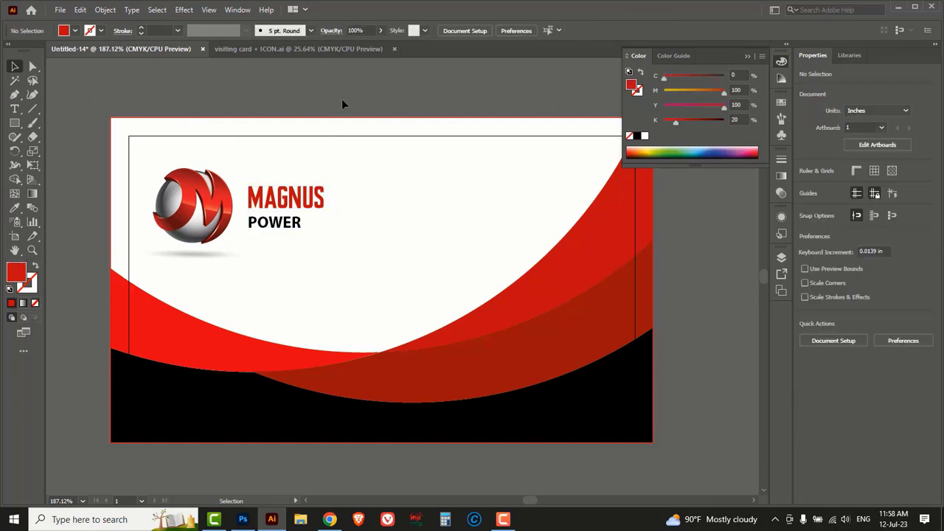
key("ctrl+minus")
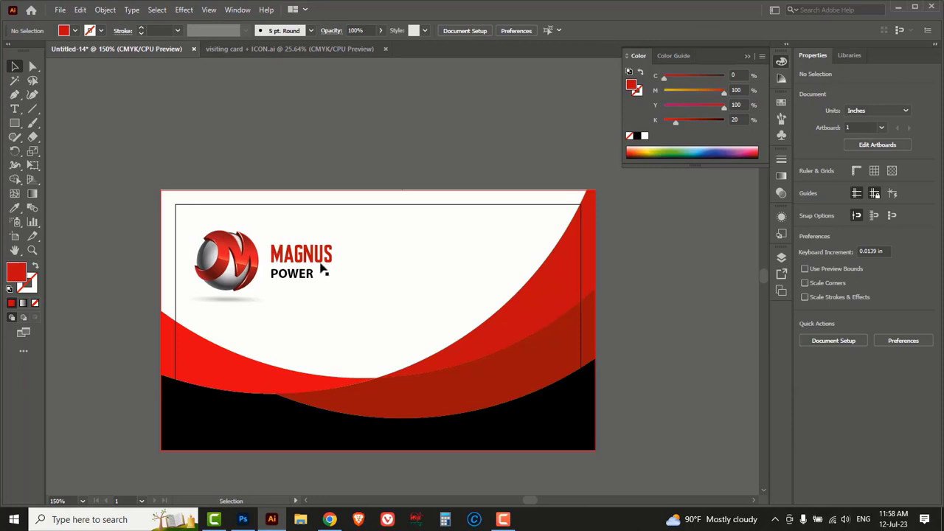
left_click_drag(321, 262, 337, 290)
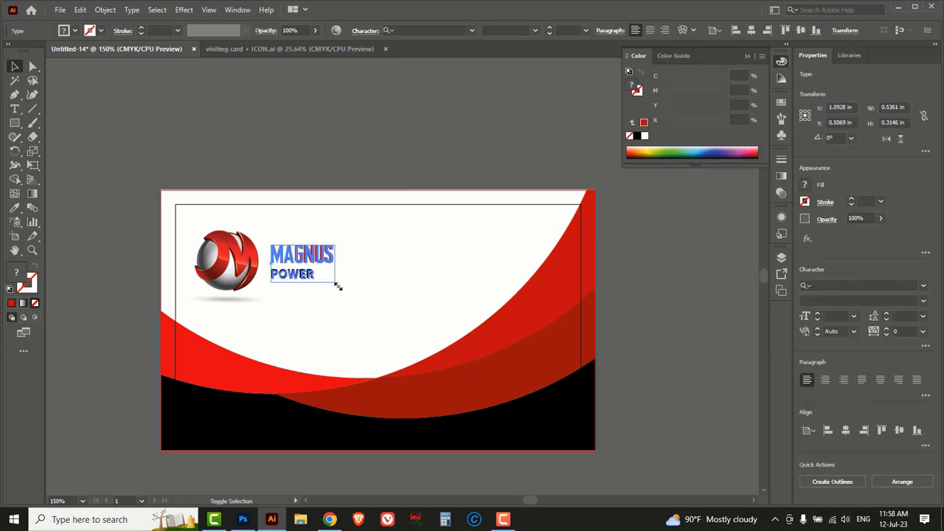
left_click_drag(341, 246, 347, 241)
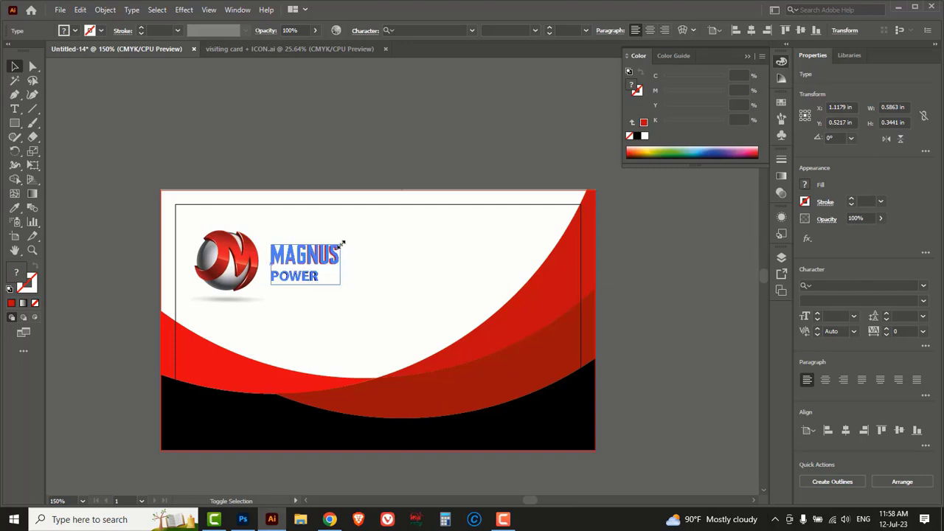
left_click(325, 161)
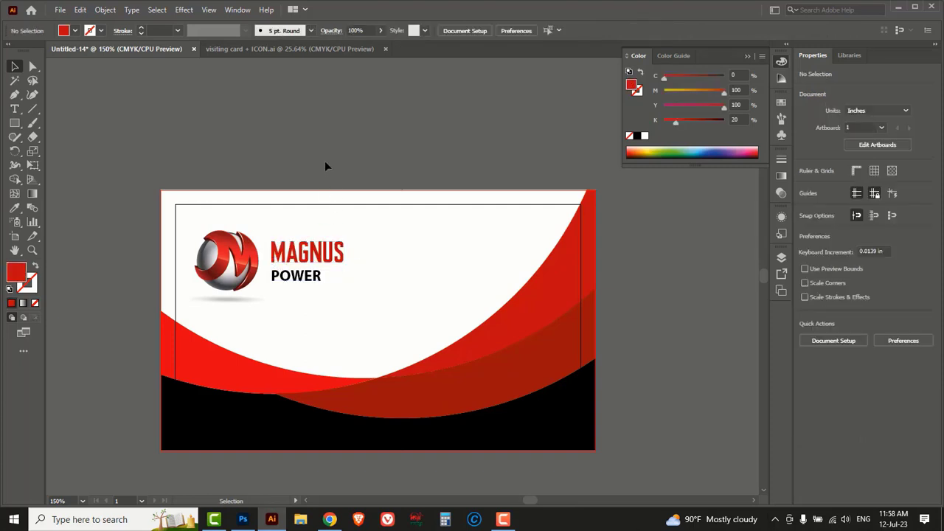
key("ctrl+alt+space")
- Alt-drag Artboard 1 to the left, creating Artboard 1 copy with the full card design
left_click(331, 169, "ctrl+alt")
left_click_drag(436, 401, 495, 381)
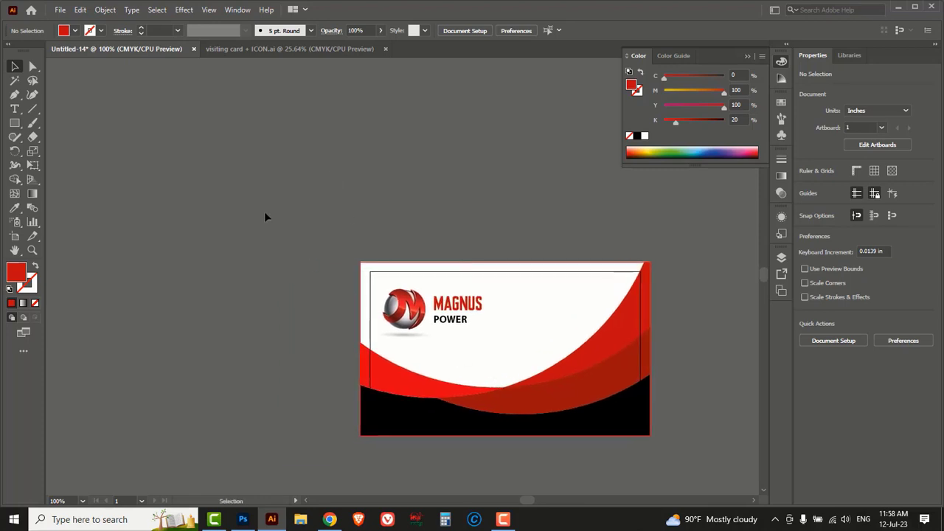
left_click(28, 239)
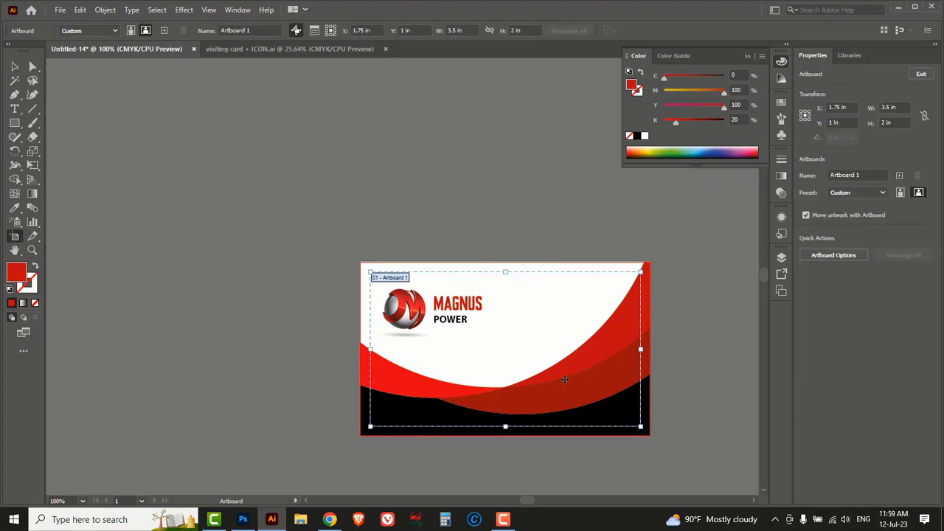
left_click_drag(565, 380, 262, 384)
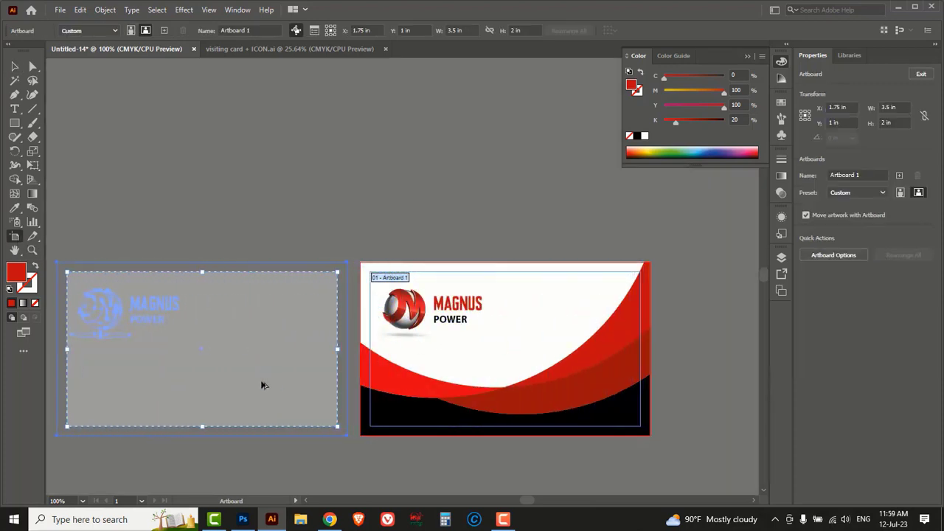
left_click_drag(262, 385, 261, 385)
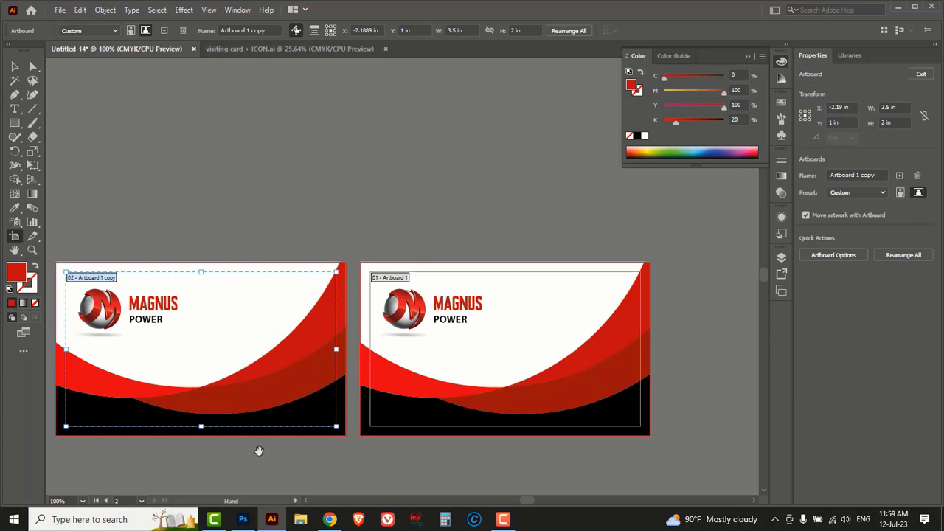
left_click_drag(258, 451, 371, 438)
- Select the logo and MAGNUS POWER text on the copied card
left_click(15, 67)
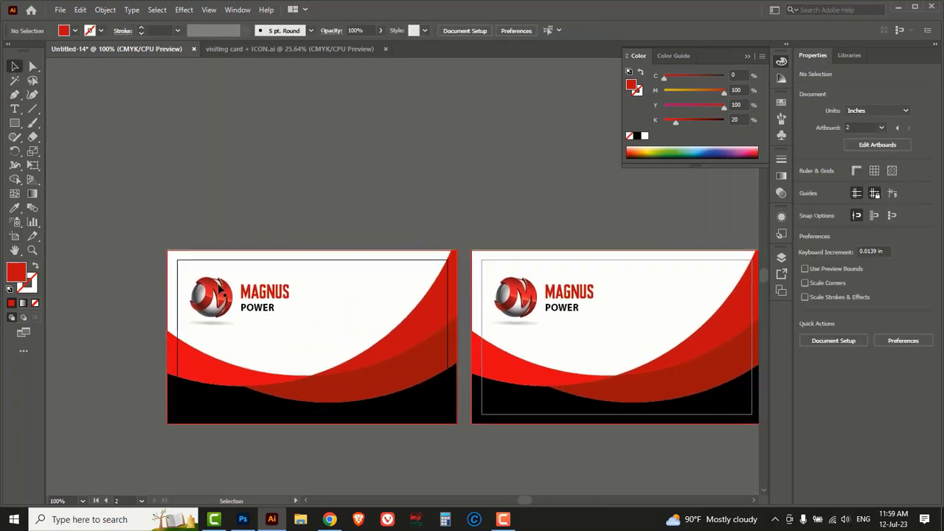
left_click(217, 295)
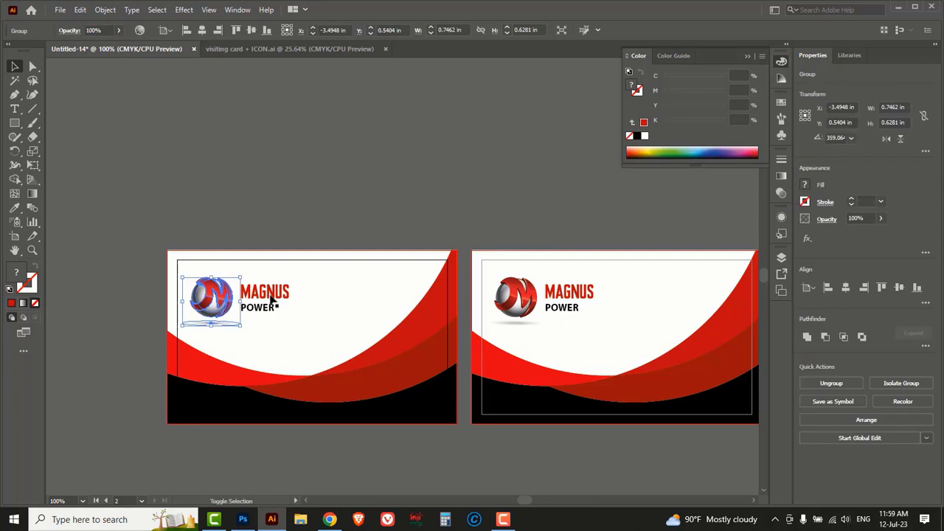
left_click(270, 296, "shift")
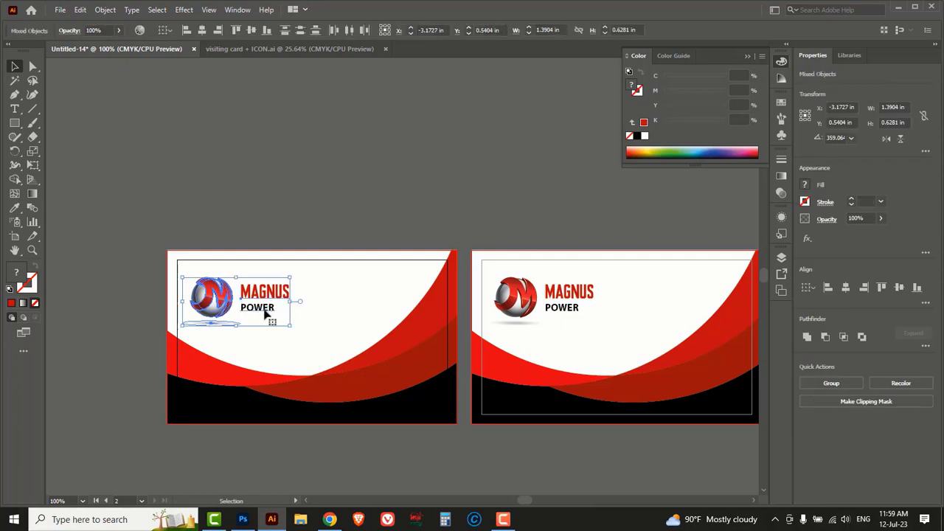
- Move the left card's logo group onto the pasteboard above the card
key("a")
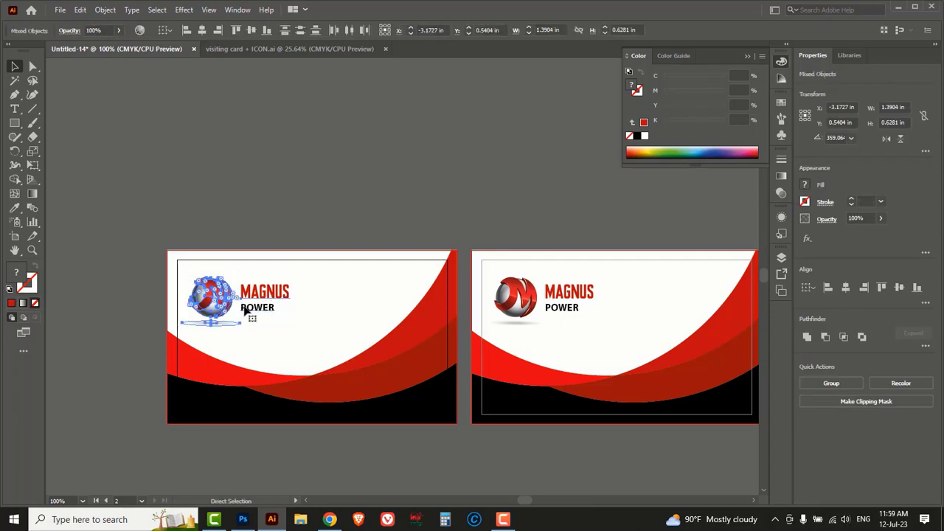
key("v")
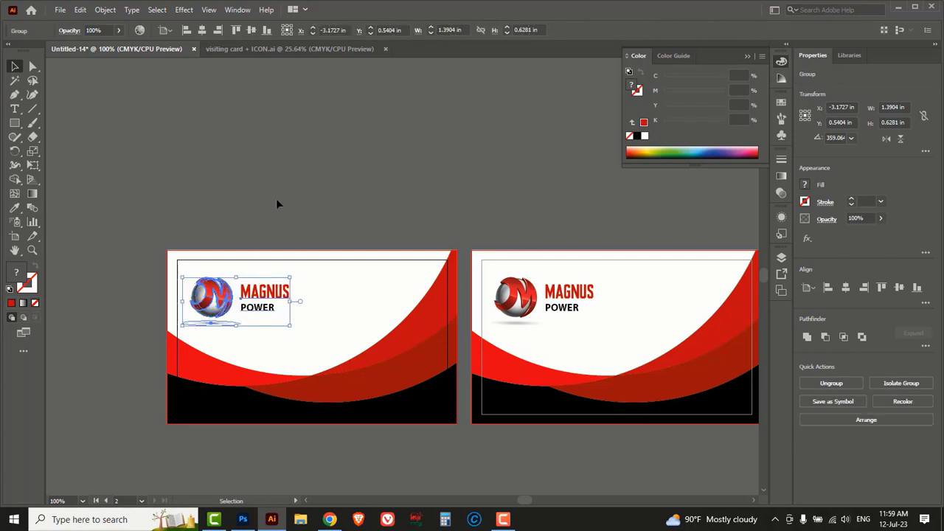
left_click(276, 199)
left_click_drag(223, 293, 411, 180)
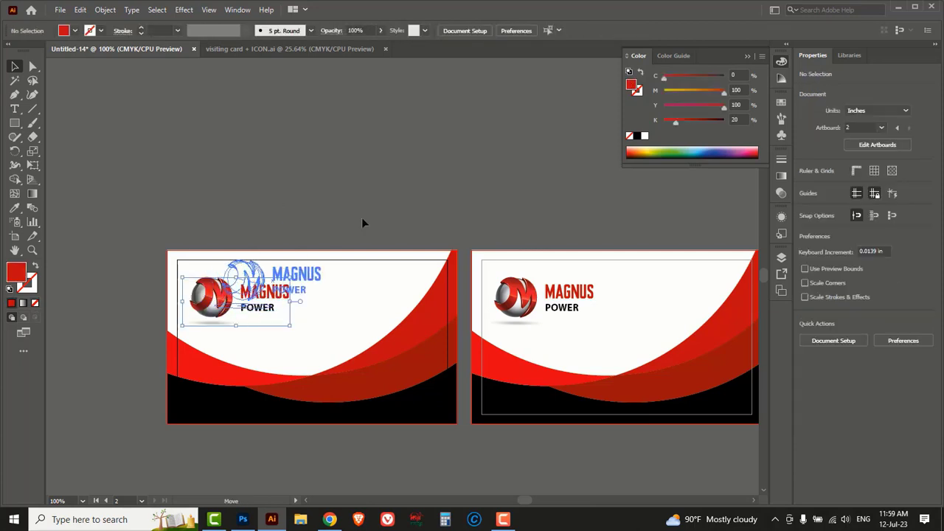
left_click(312, 179)
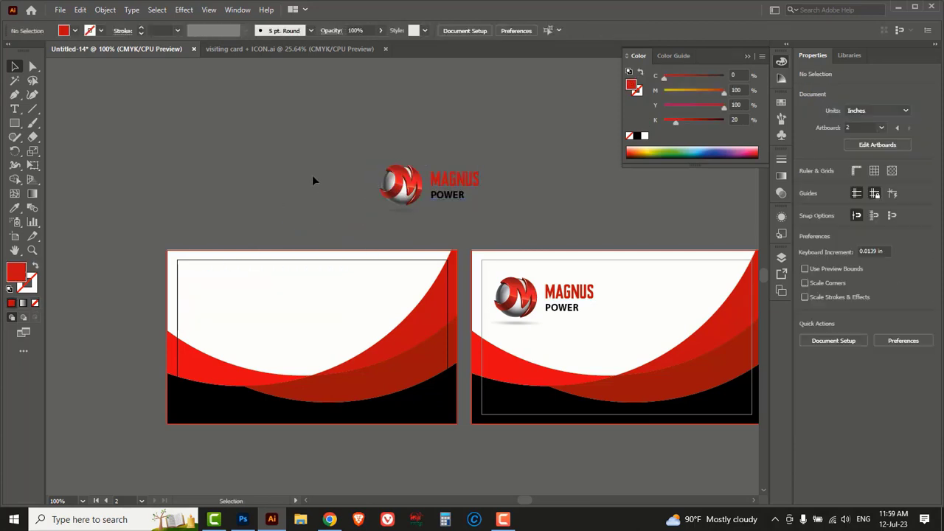
- Try moving the left card's background artwork upward, then undo the move
left_click(314, 376)
left_click_drag(259, 386, 249, 324)
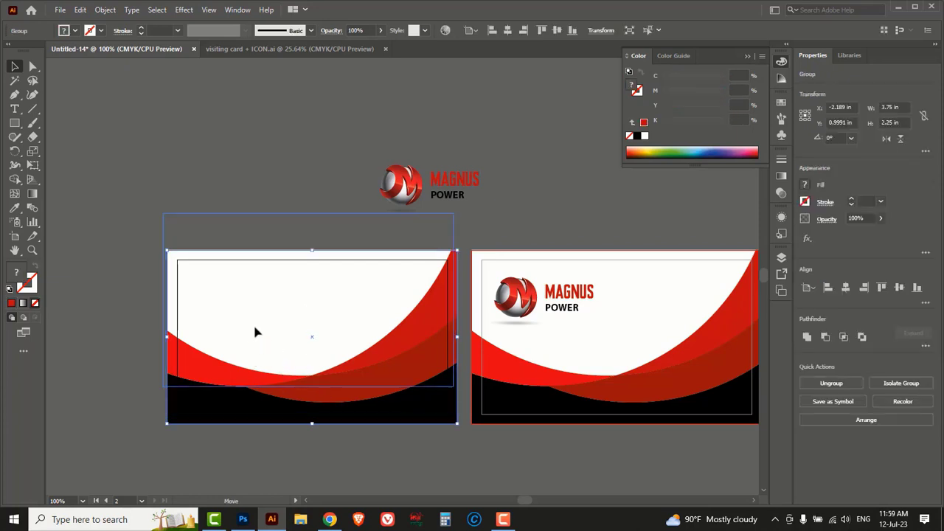
key("a")
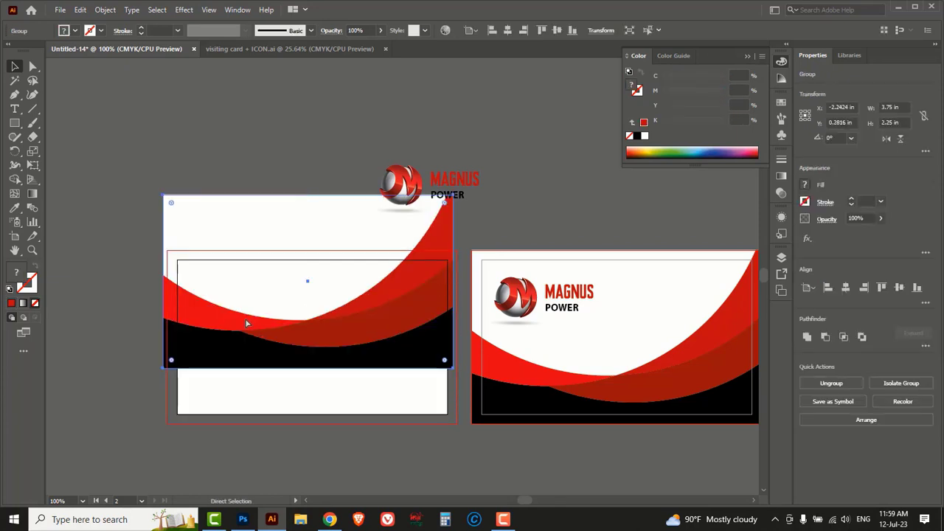
key("ctrl+z")
- Ungroup the left card's background and release its clipping mask, then select the wave artwork
right_click(211, 188)
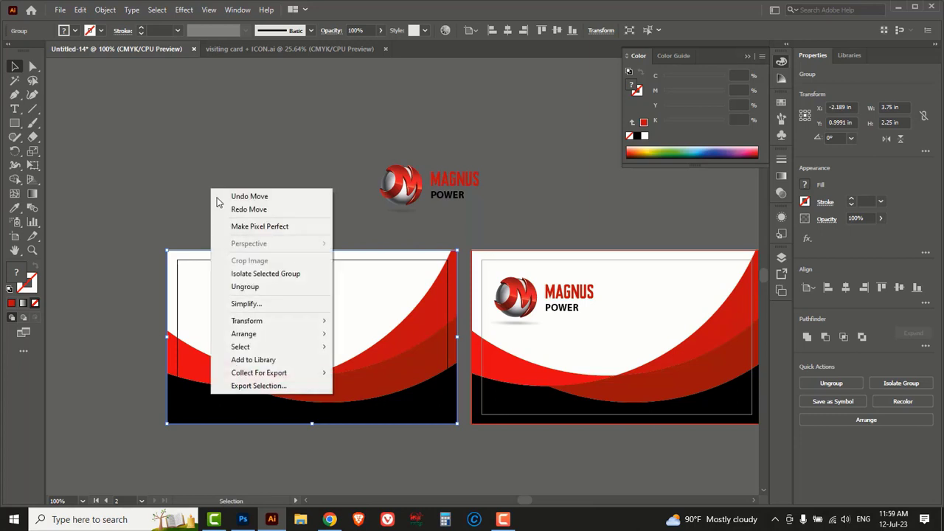
left_click(244, 288)
left_click(199, 369)
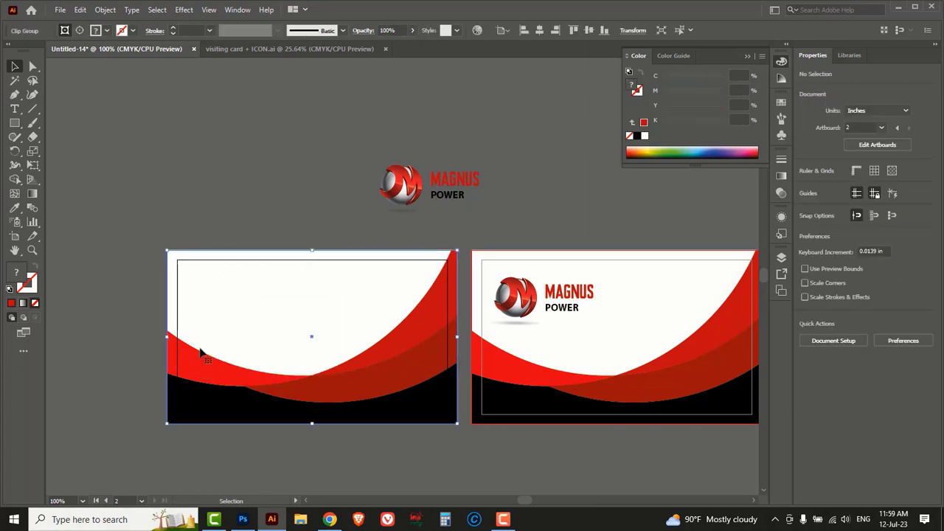
right_click(228, 364)
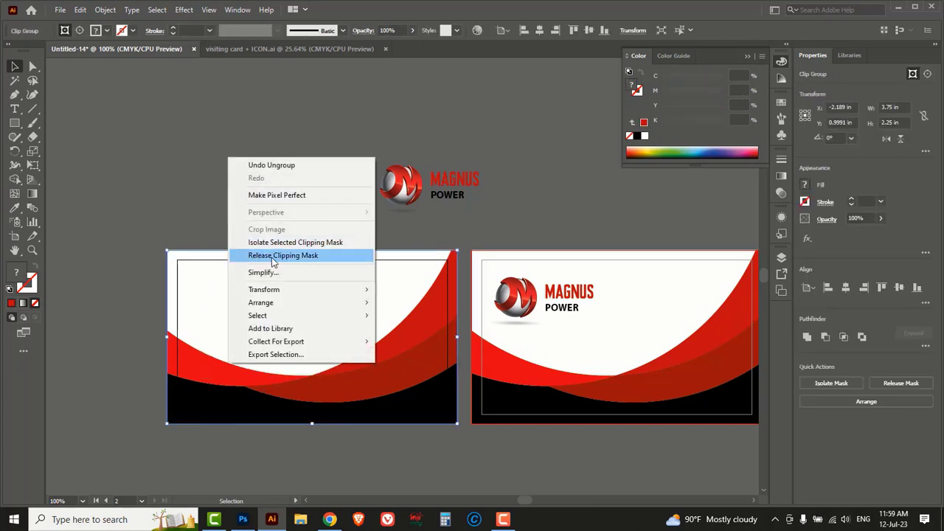
left_click(273, 256)
left_click(250, 134)
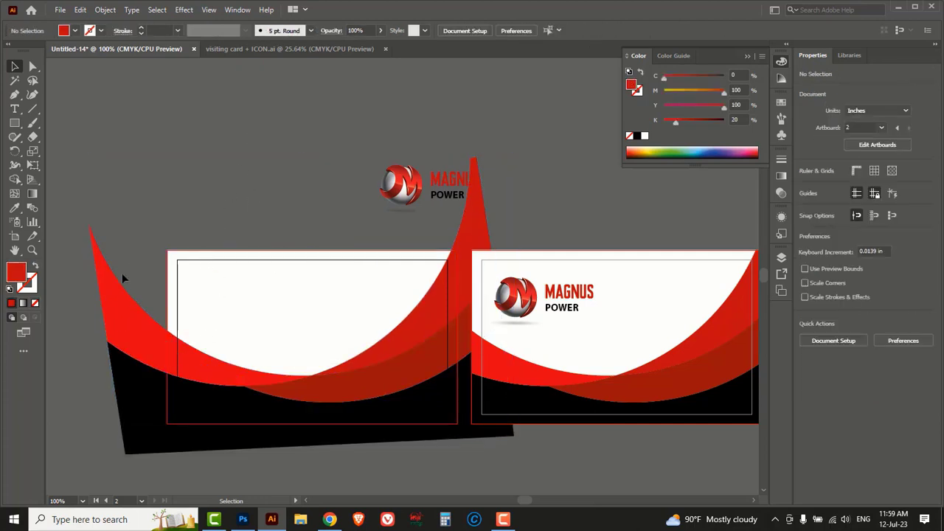
left_click(129, 417)
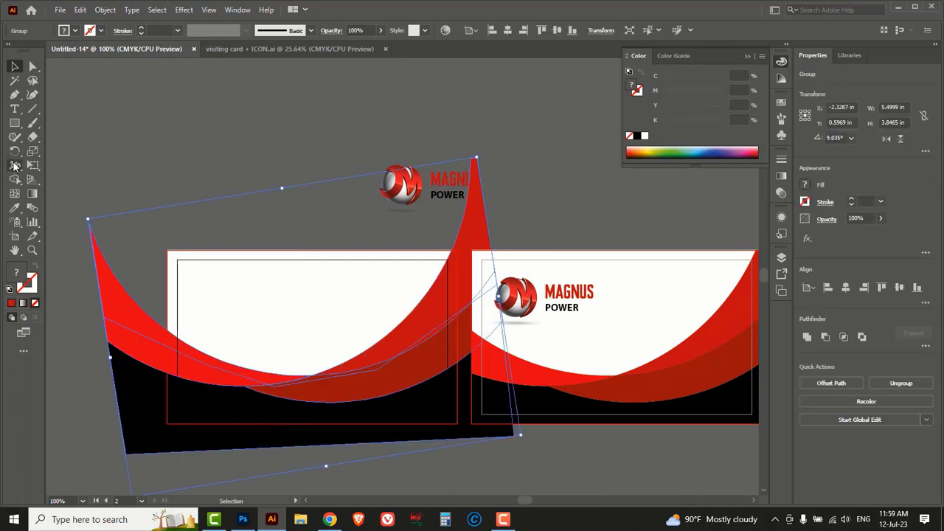
- Rotate the wave group upright, then narrow it and position it over the left card
left_click(16, 155)
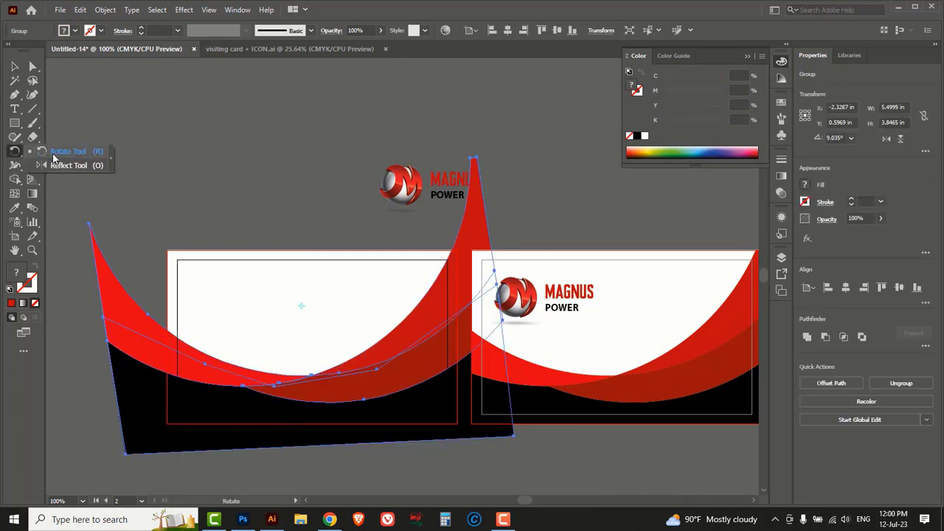
left_click_drag(553, 222, 395, 446)
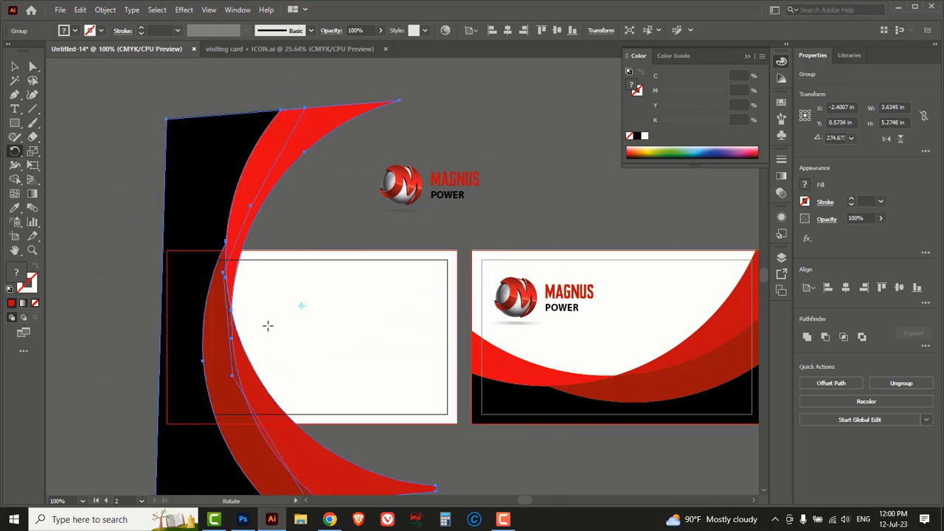
key("v")
left_click_drag(206, 304, 279, 318)
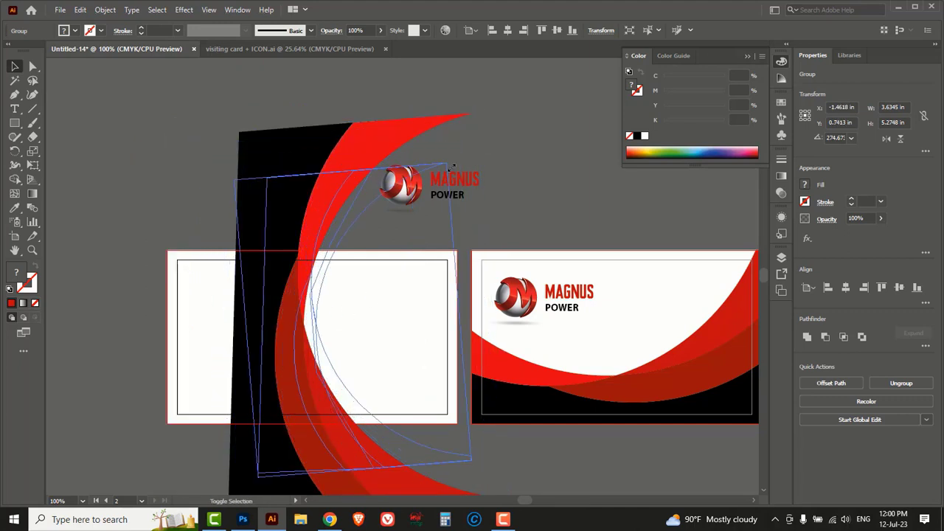
left_click_drag(475, 114, 443, 170)
left_click_drag(307, 308, 301, 332)
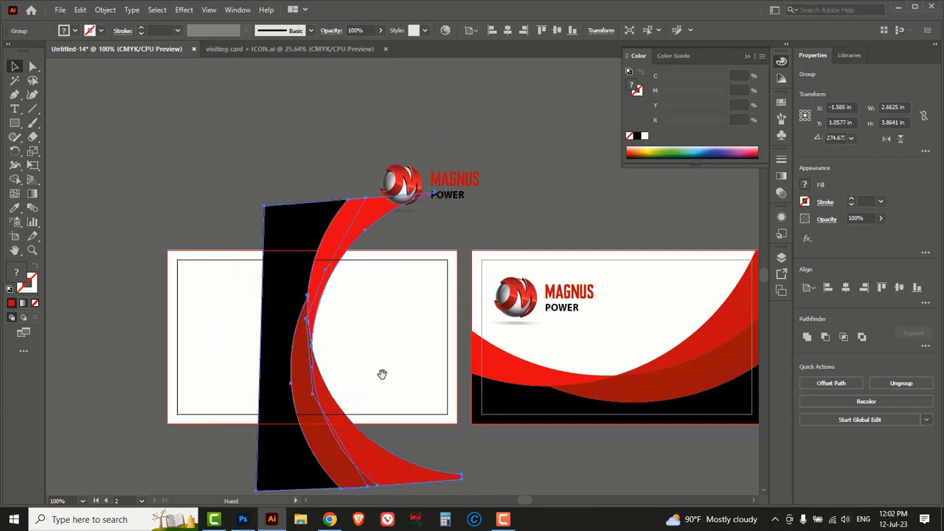
left_click_drag(379, 358, 378, 295)
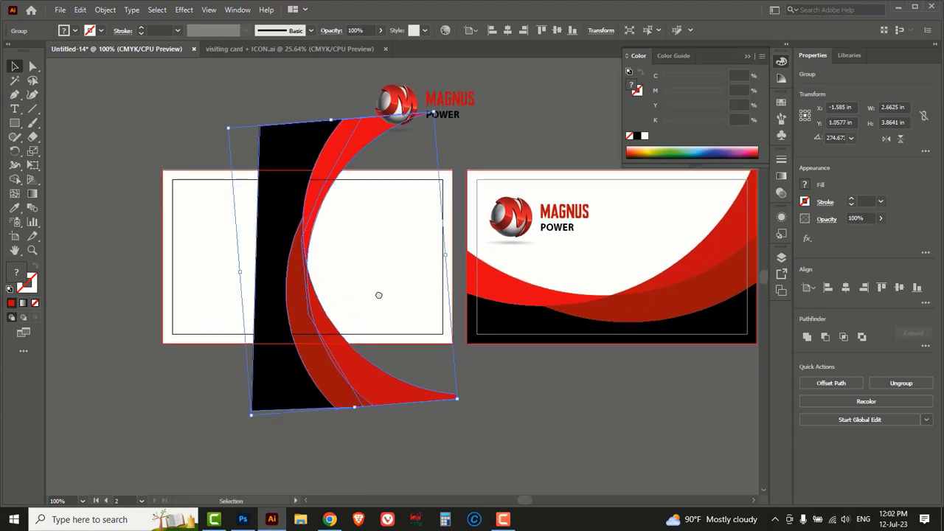
left_click_drag(294, 270, 289, 279)
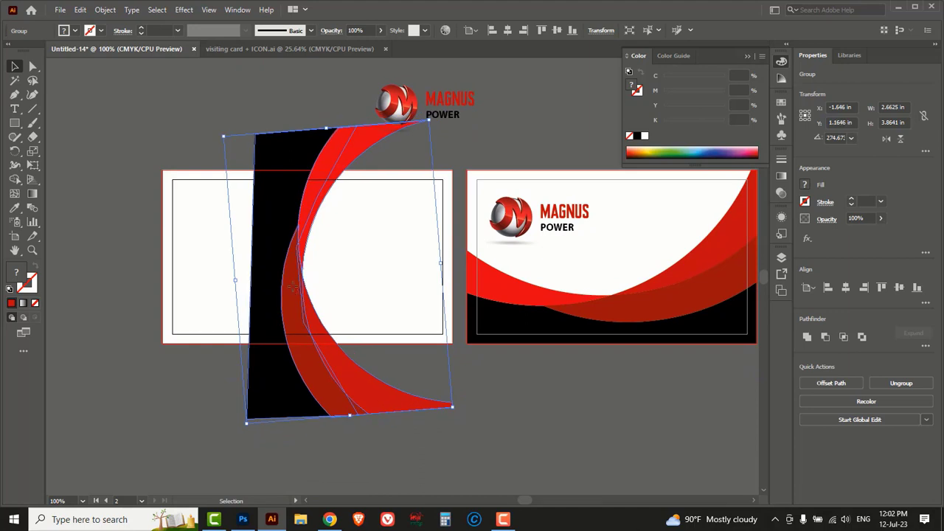
left_click_drag(293, 286, 306, 286)
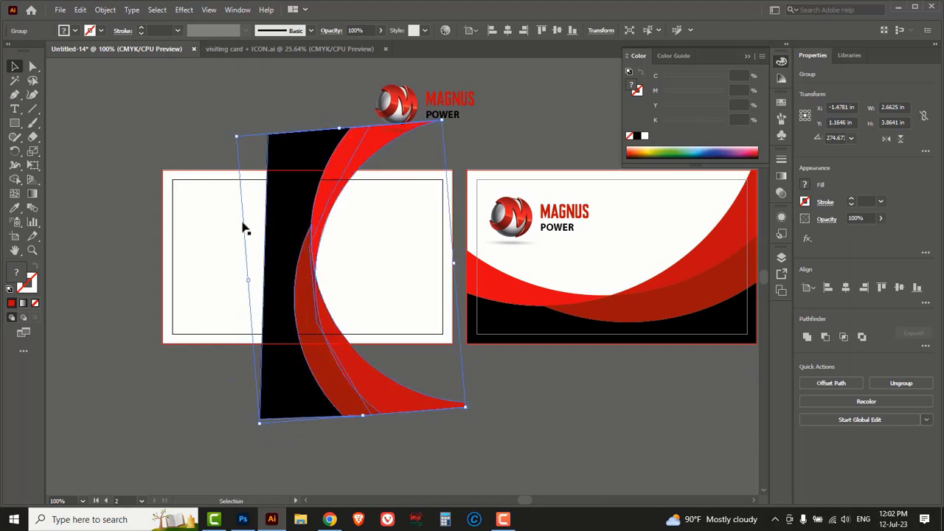
- Fine-tune the wave rotation to about 279.75° and shrink it slightly
left_click_drag(14, 152, 64, 159)
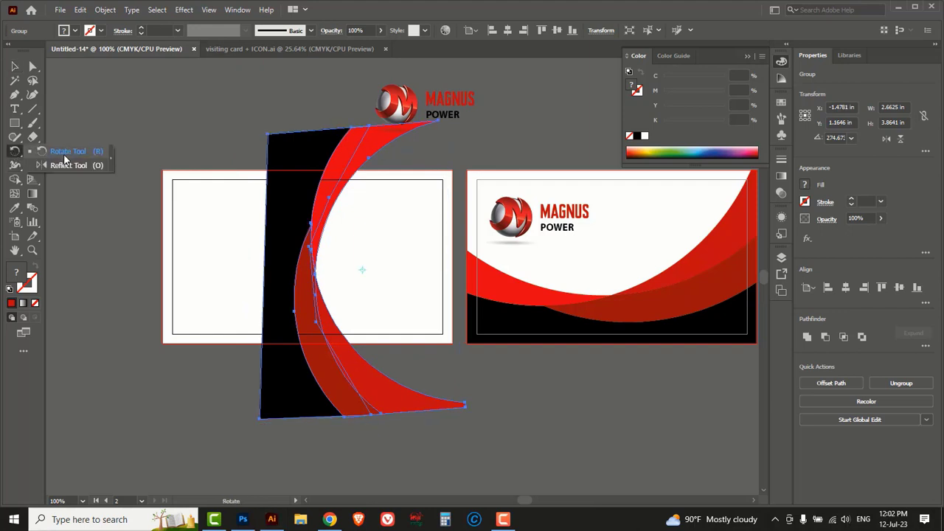
left_click_drag(316, 94, 299, 96)
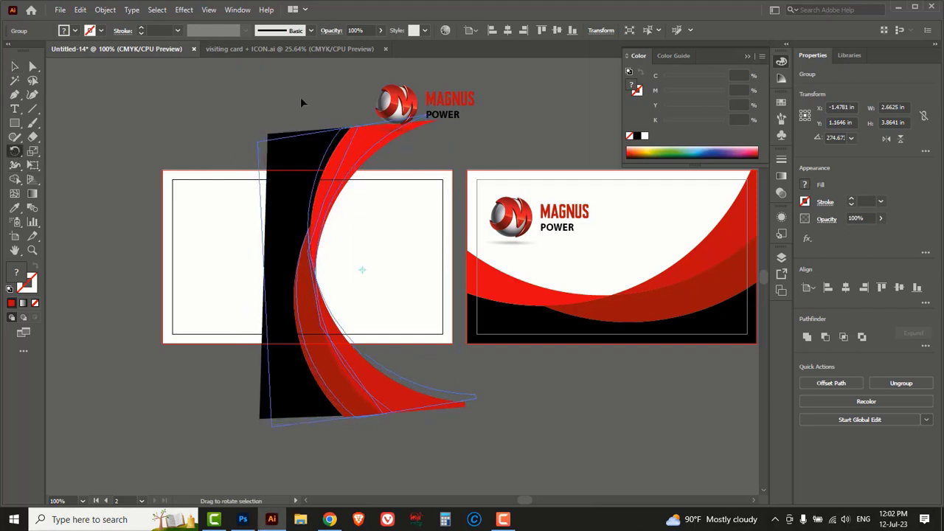
left_click(15, 66)
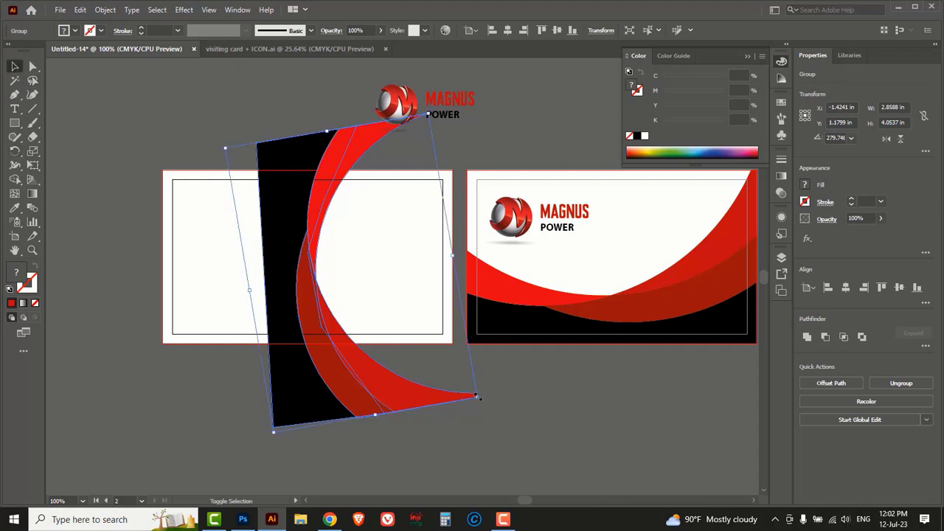
left_click_drag(477, 396, 462, 382)
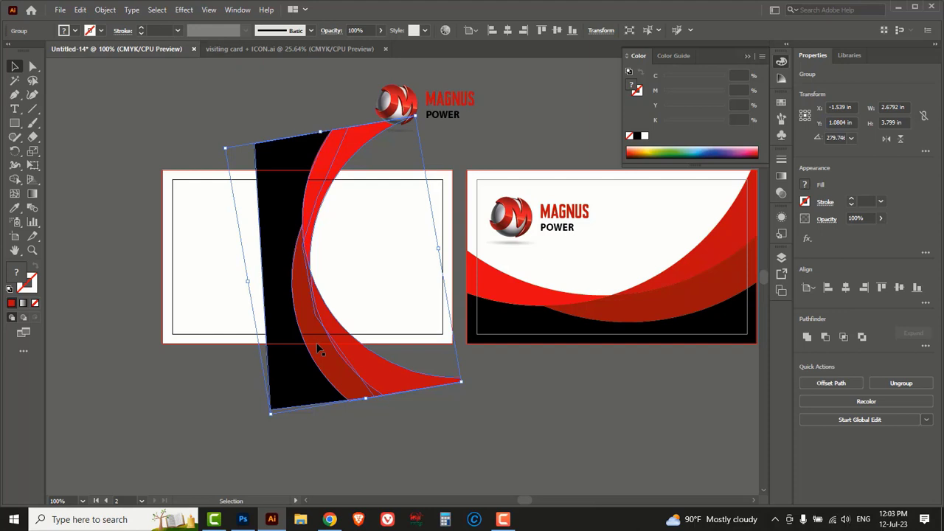
left_click_drag(32, 66, 91, 69)
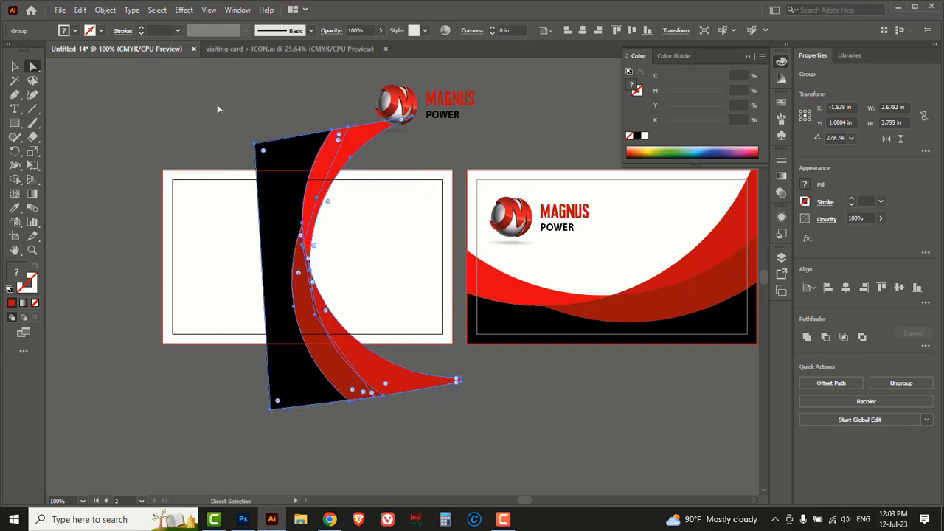
- Drag the black shape's top-left and bottom-left anchors left past the artboard edge
mouse_move(234, 117)
left_mouse_down()
mouse_move(268, 158)
mouse_move(140, 148)
left_mouse_up()
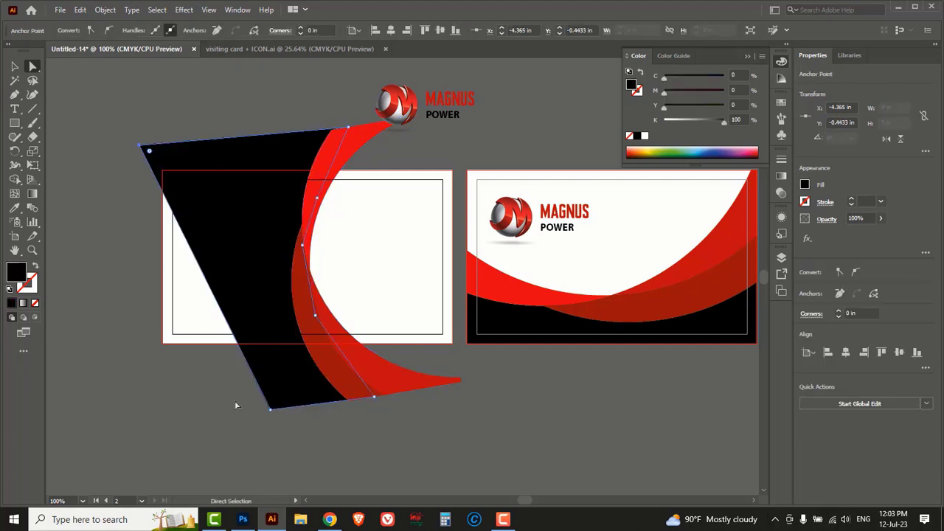
mouse_move(264, 404)
left_mouse_down()
mouse_move(273, 424)
mouse_move(139, 384)
left_mouse_up()
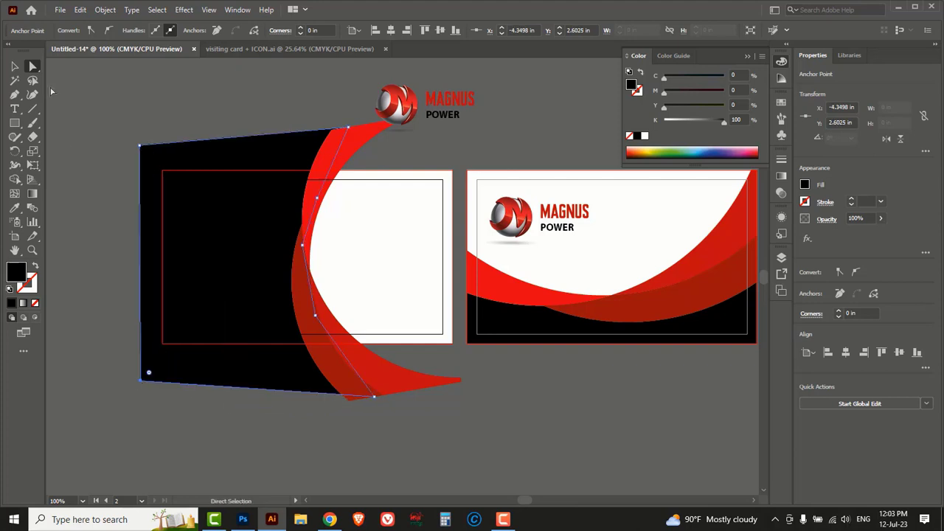
left_click(15, 67)
left_click(245, 107)
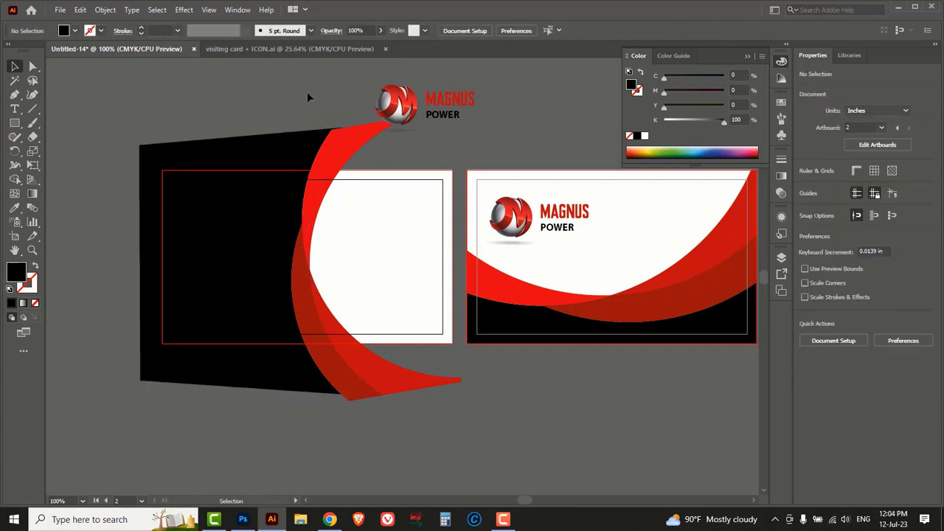
left_click(404, 105)
- Place the logo at the left card's upper right and group the right card's logo with its text
left_click_drag(404, 105, 372, 207)
left_click(518, 218)
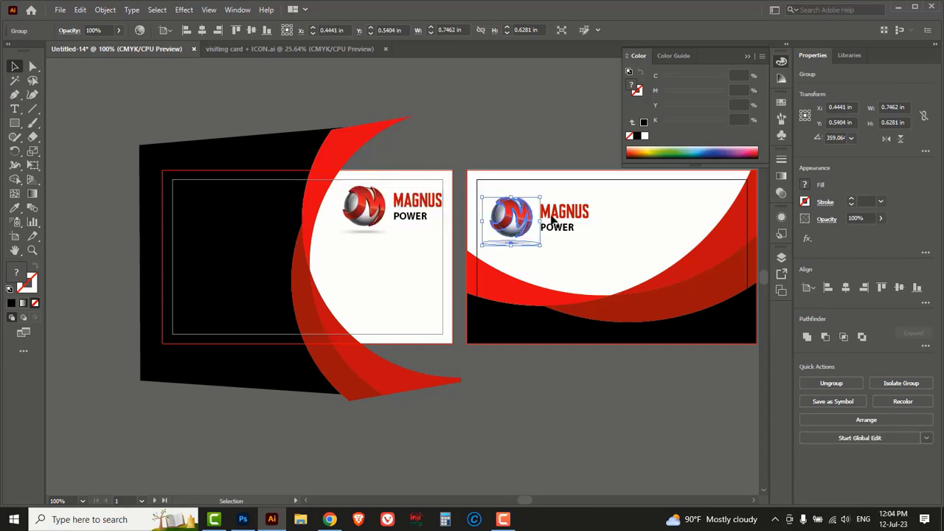
left_click(560, 216)
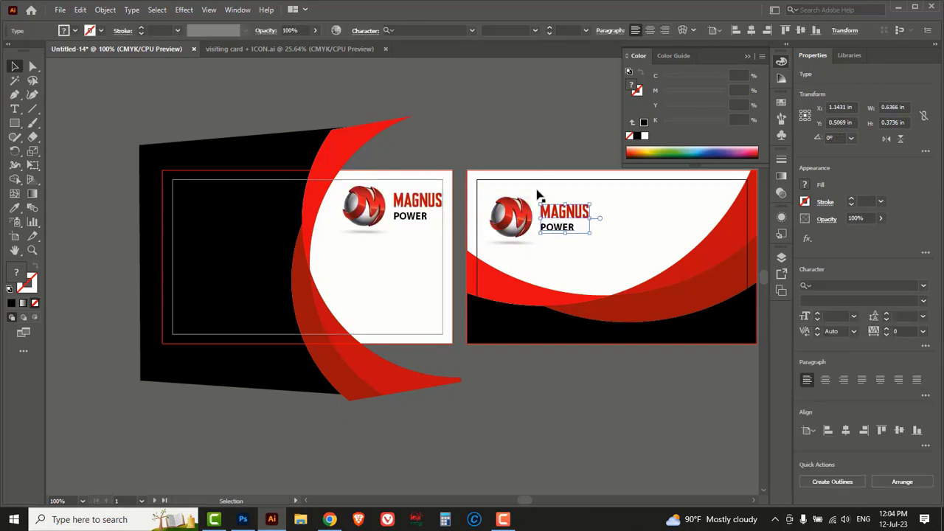
left_click(510, 224)
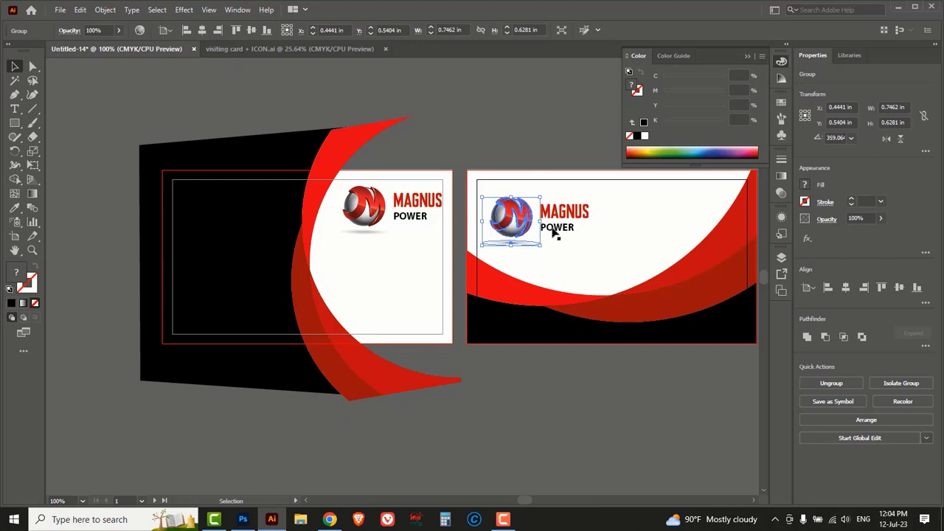
left_click(566, 220, "shift")
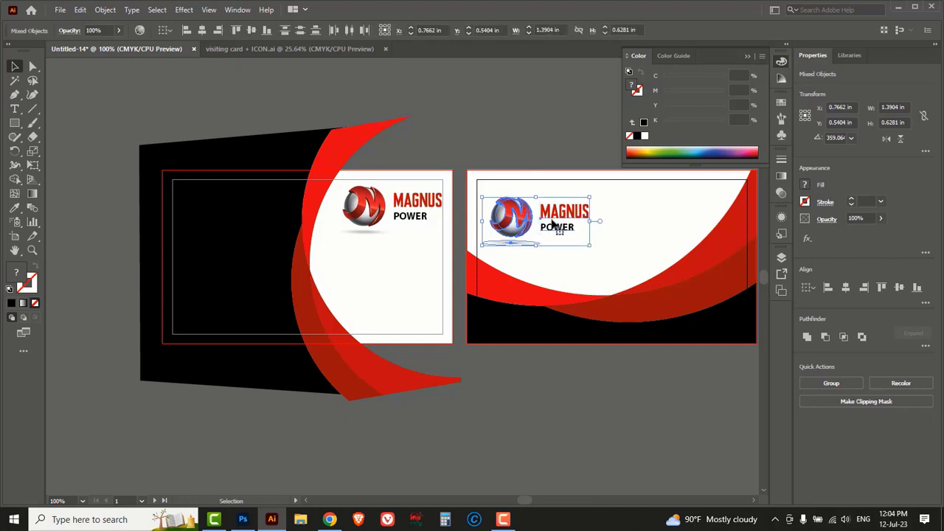
right_click(552, 222)
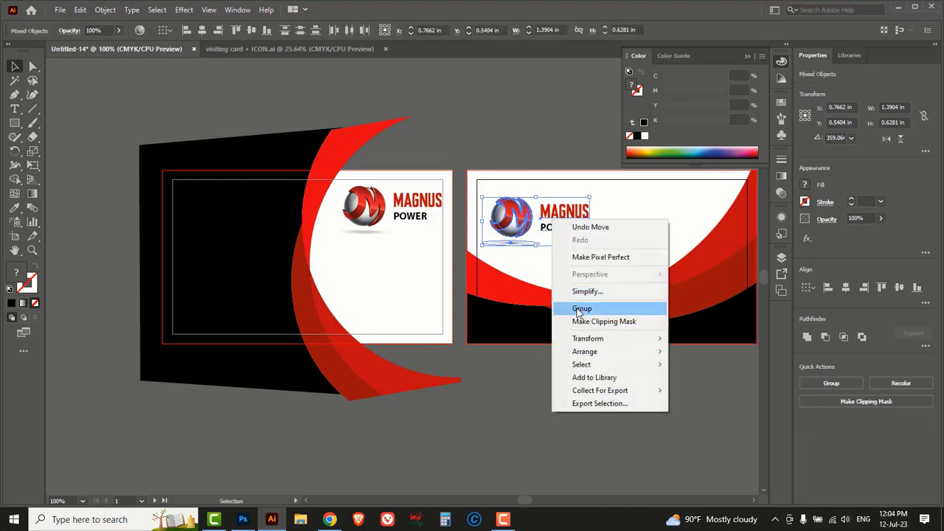
left_click(578, 309)
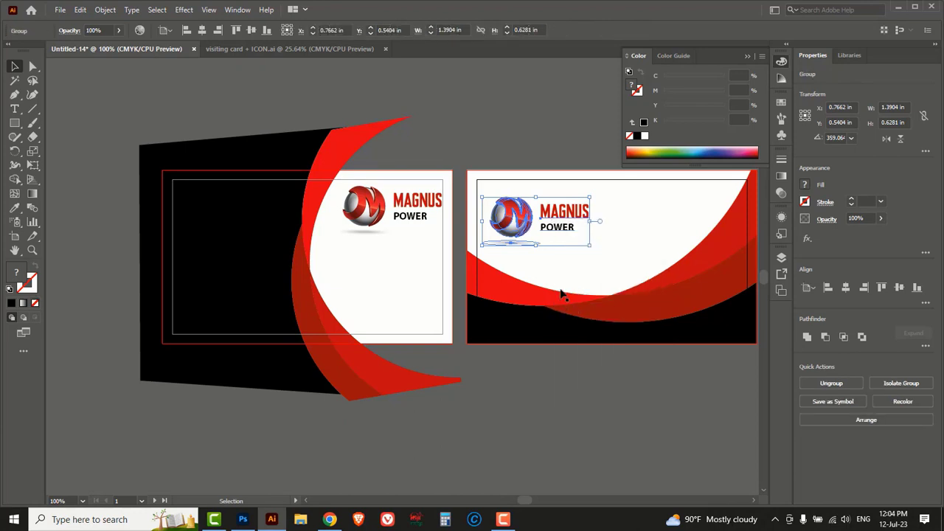
- Top-align both cards' logos and scale them down together
left_click(380, 213, "shift")
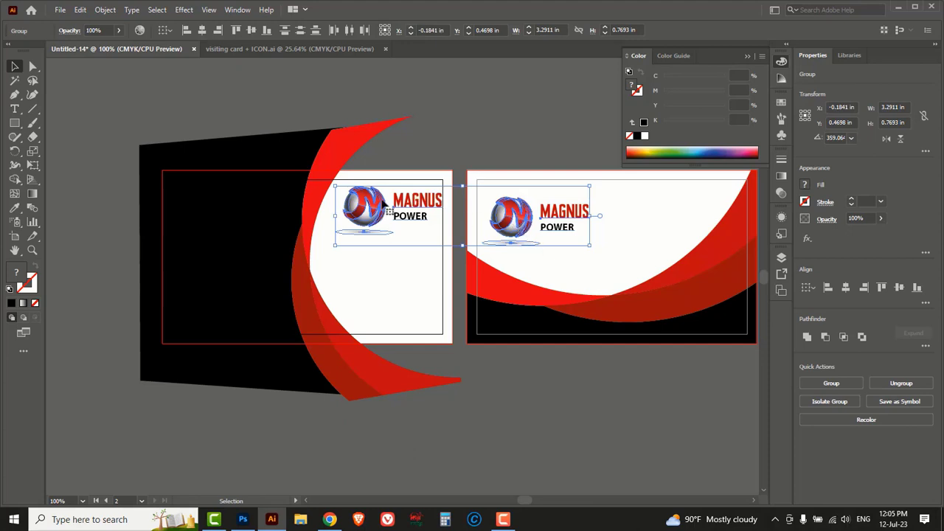
left_click(883, 289)
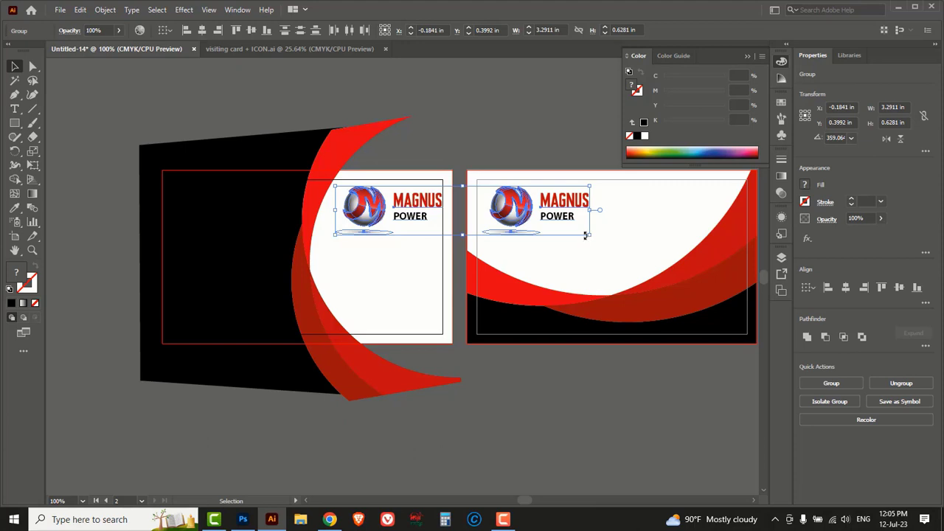
left_click_drag(590, 234, 556, 228)
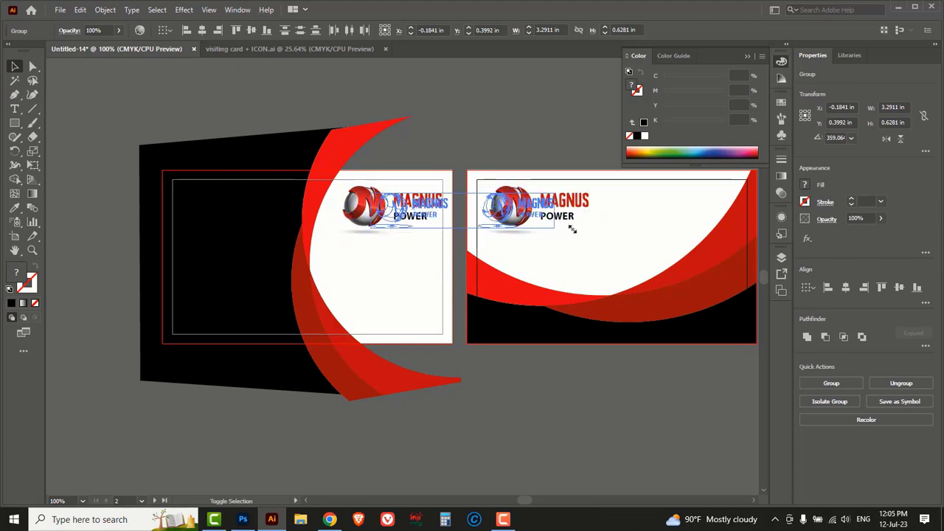
left_click_drag(393, 208, 378, 209)
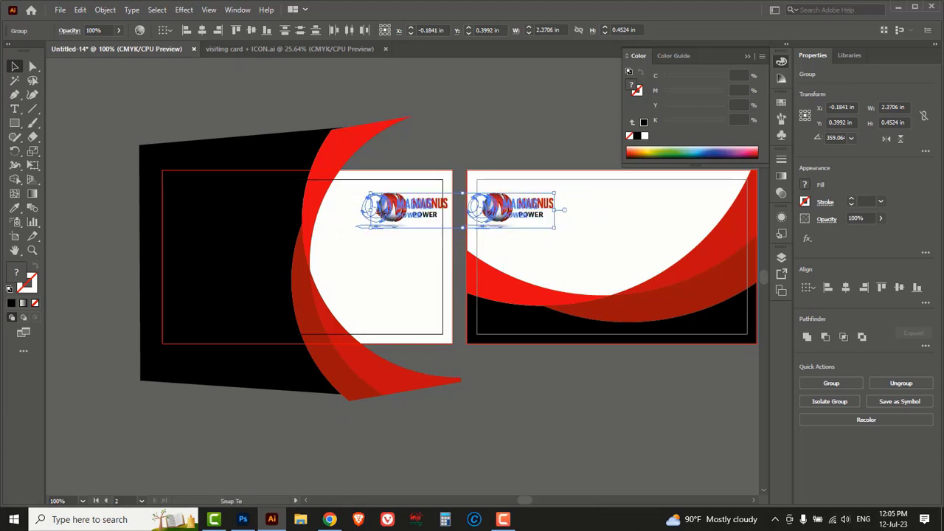
left_click_drag(538, 231, 554, 240)
- Nudge the right card's logo slightly right and the left card's logo slightly left
left_click(509, 136)
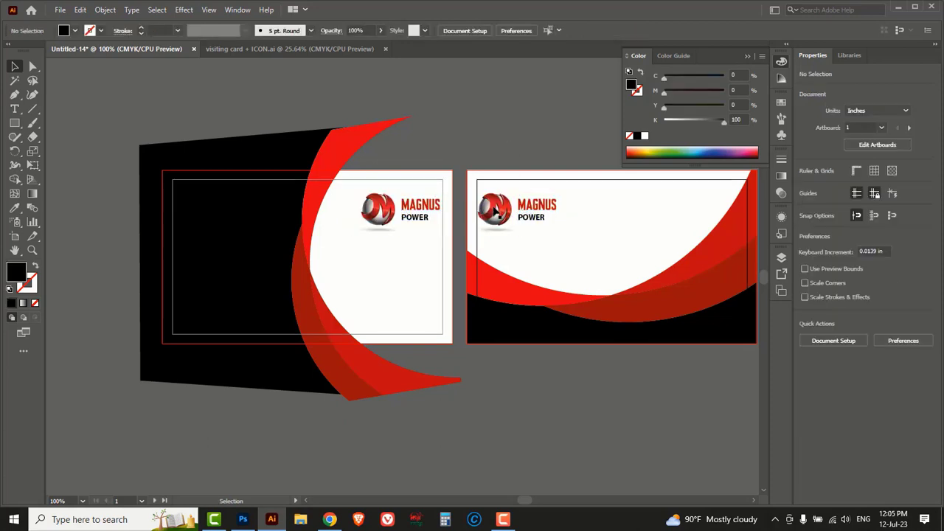
left_click_drag(496, 212, 505, 213)
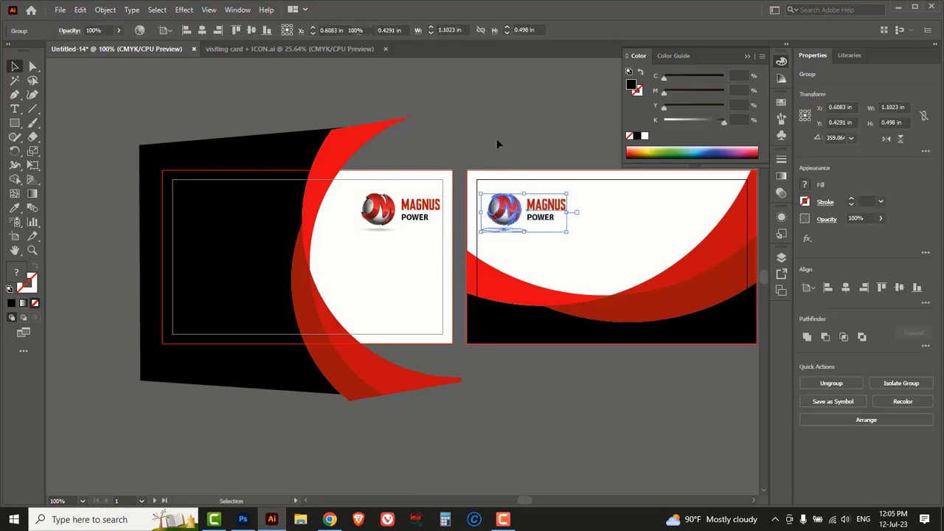
left_click(497, 144)
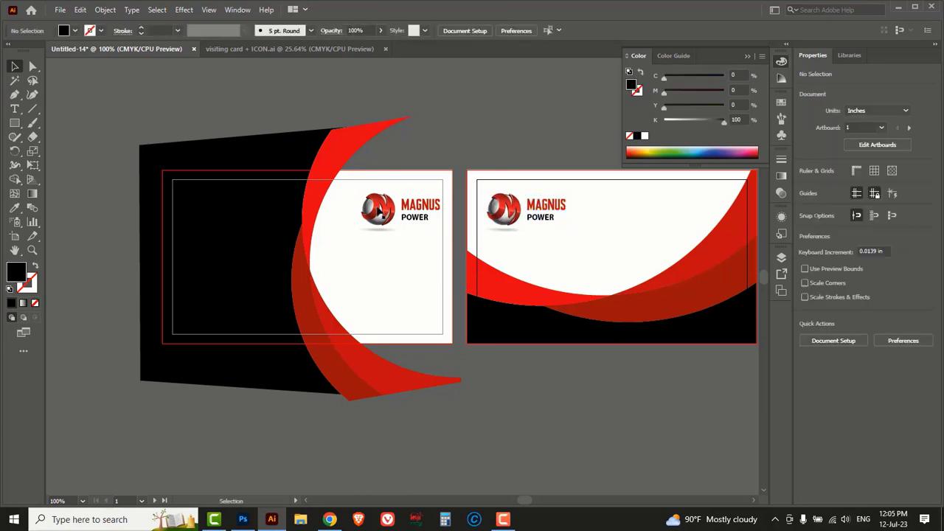
left_click_drag(378, 212, 370, 211)
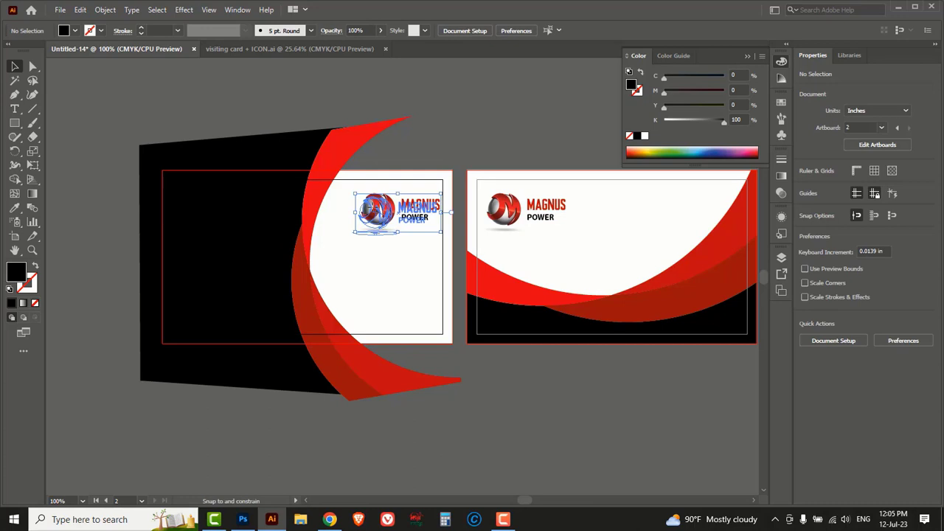
left_click(445, 149)
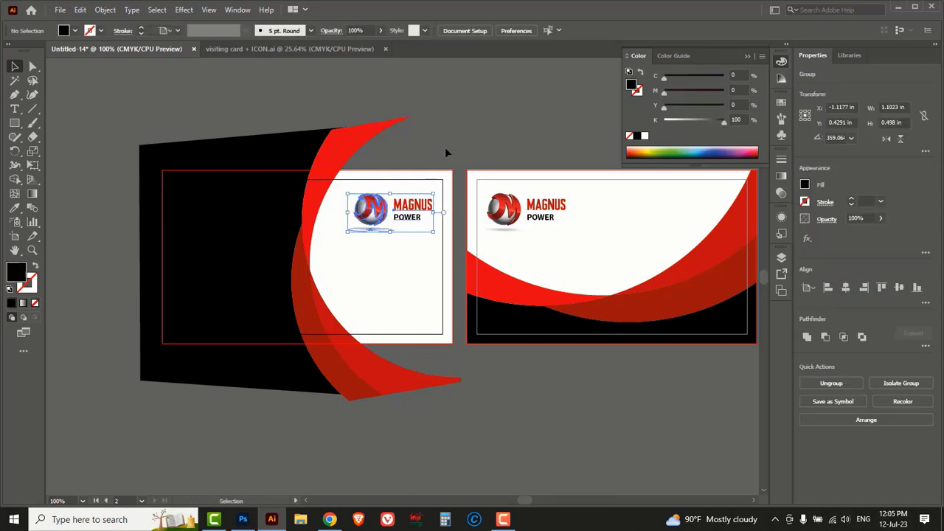
- Lock all card artwork with Object > Lock > Selection and zoom into the left card
left_click_drag(206, 113, 514, 225)
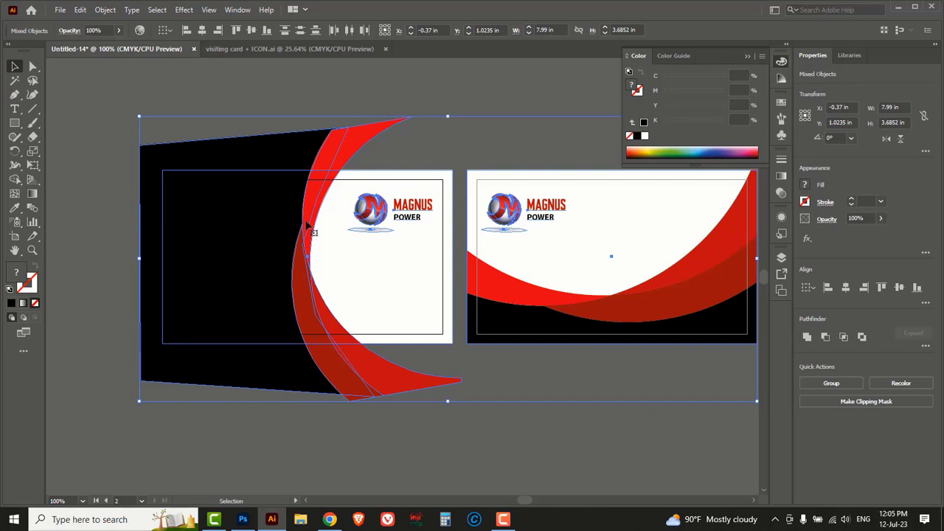
left_click(105, 11)
mouse_move(119, 93)
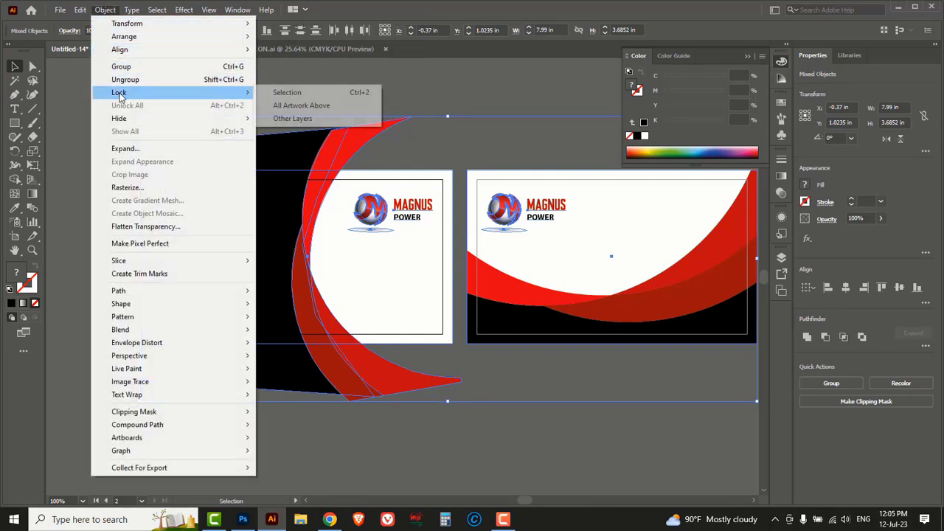
left_click(363, 93)
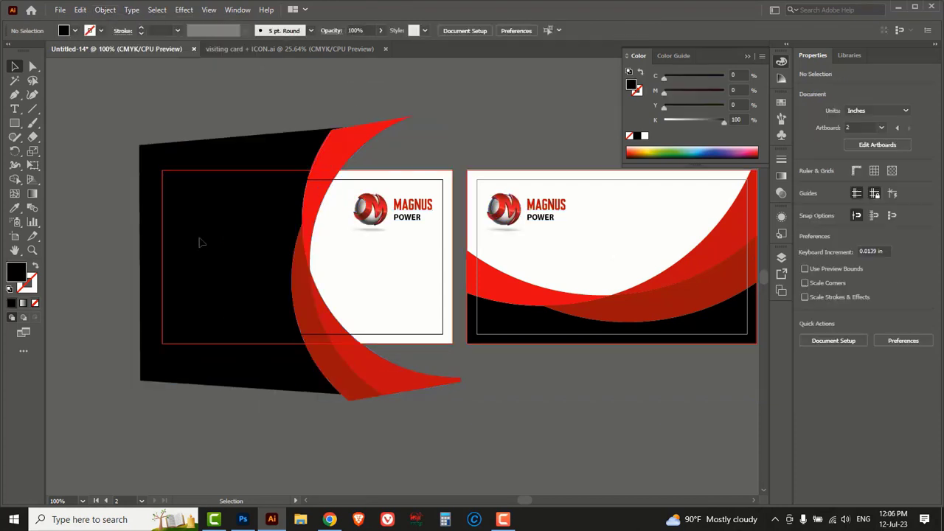
key("z")
left_click(232, 238)
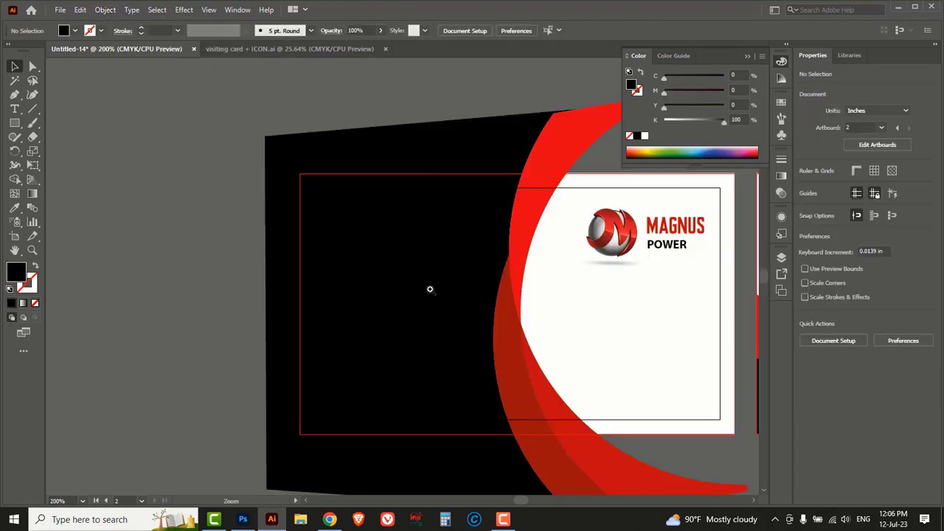
key("v")
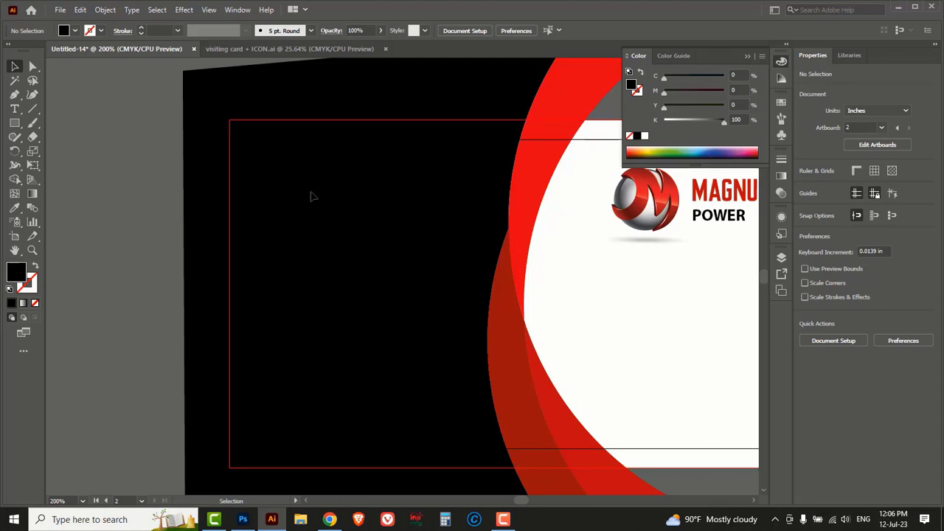
- Type the cardholder's name and 'Genarel Manager' below it in white on the black area
left_click(14, 110)
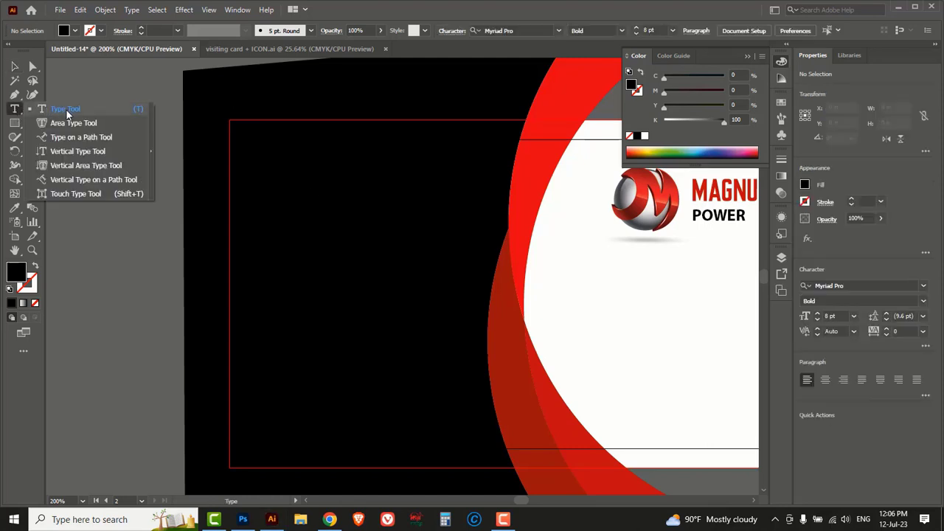
left_click(52, 109)
left_click(273, 189)
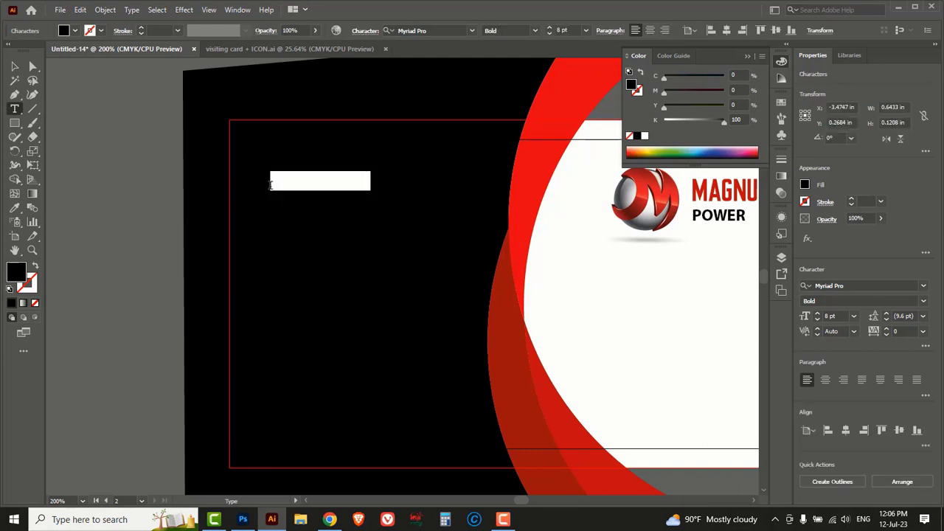
left_click(646, 136)
key("BackSpace")
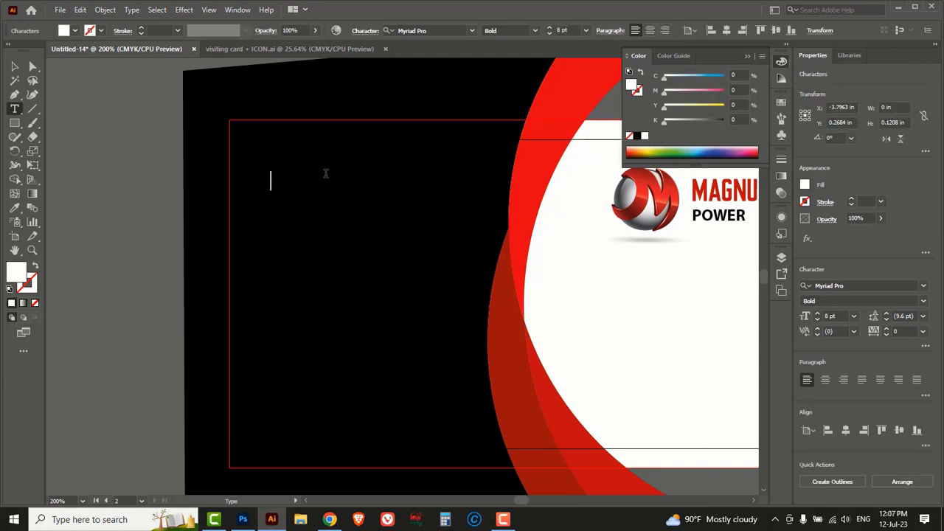
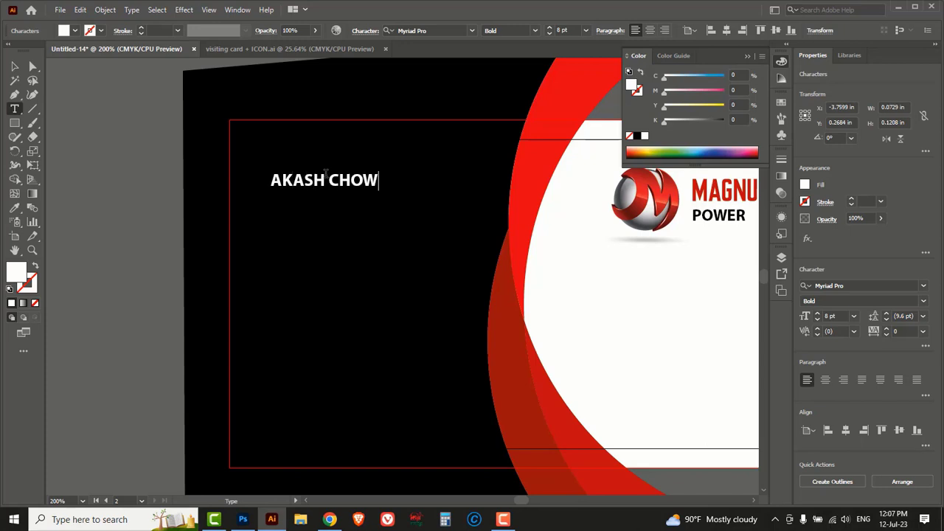
key("Return")
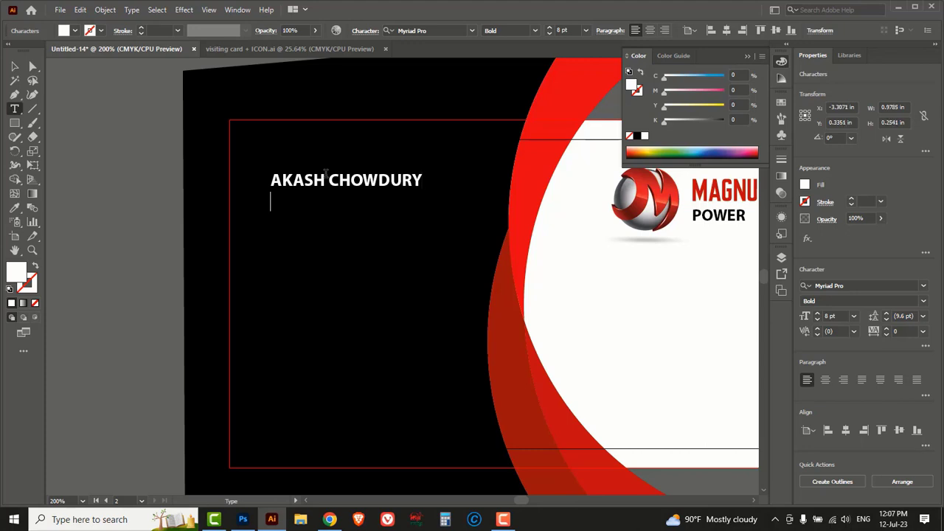
type("Genar")
type("el Mana")
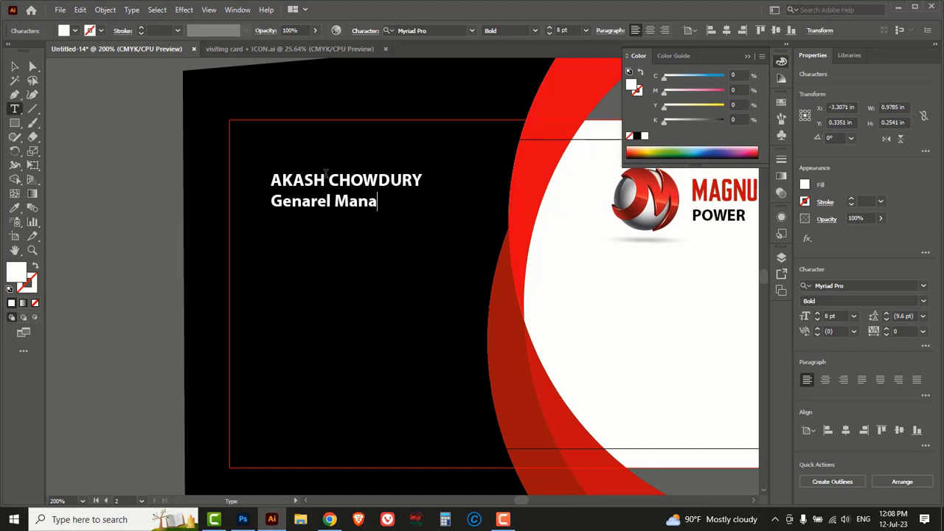
type("ger")
- Set the 'Genarel Manager' line to Myriad Pro Regular at 8 pt
triple_click(363, 208)
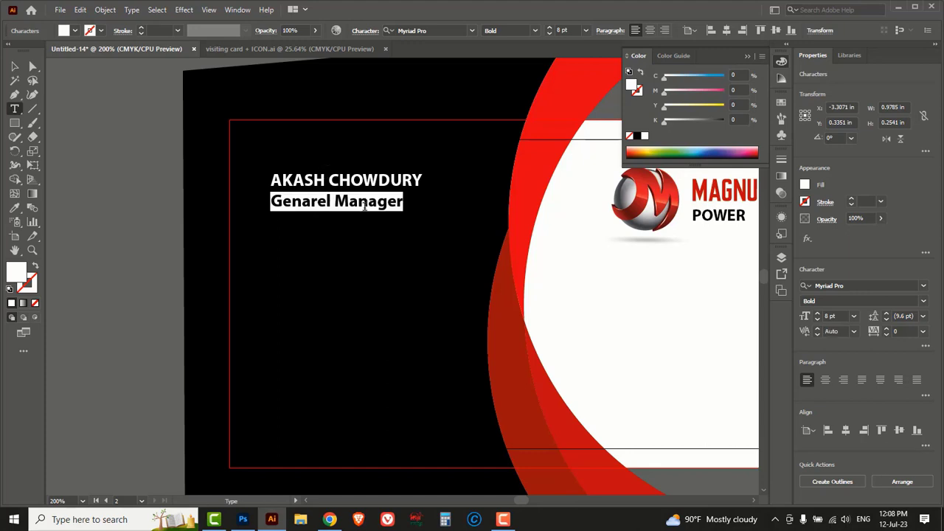
left_click(923, 302)
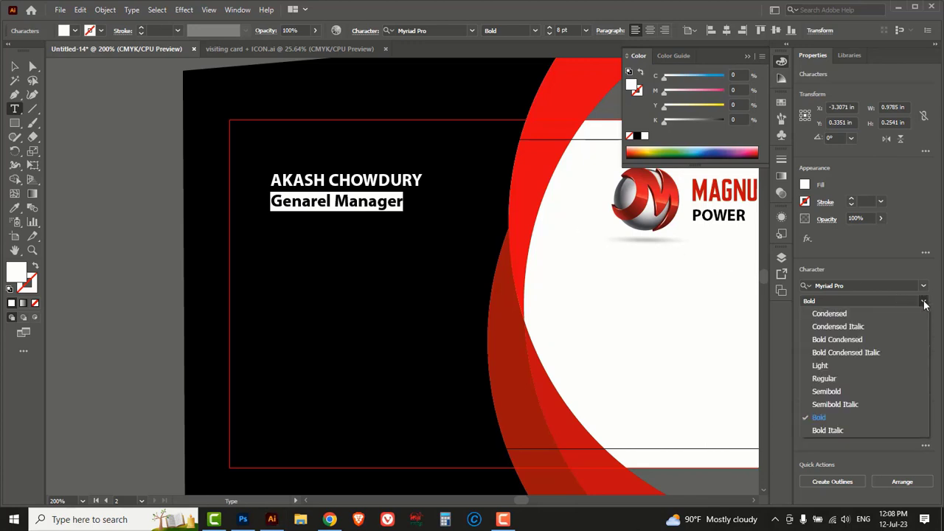
left_click(825, 379)
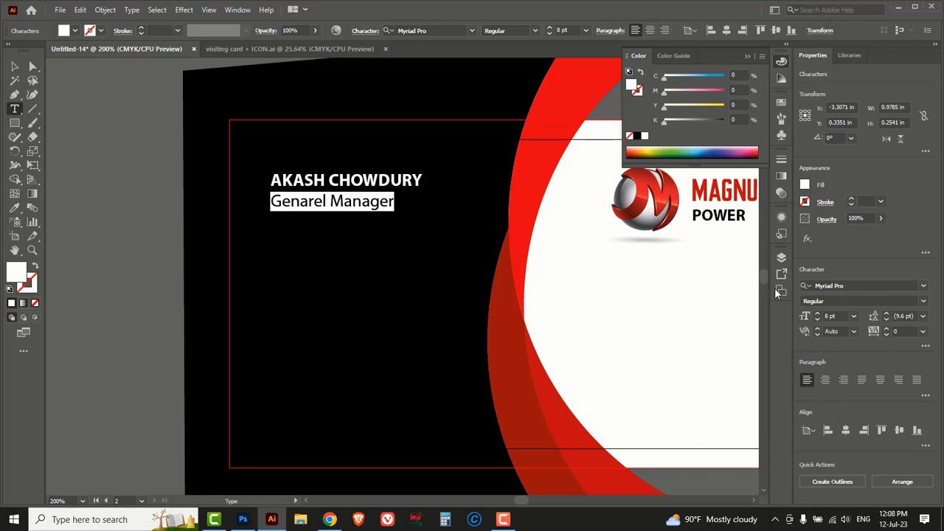
left_click(15, 67)
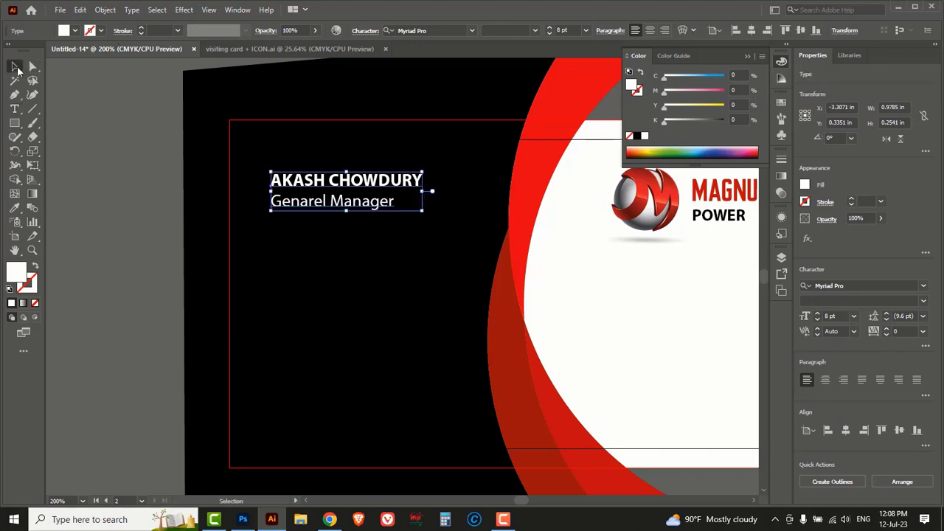
left_click(15, 108)
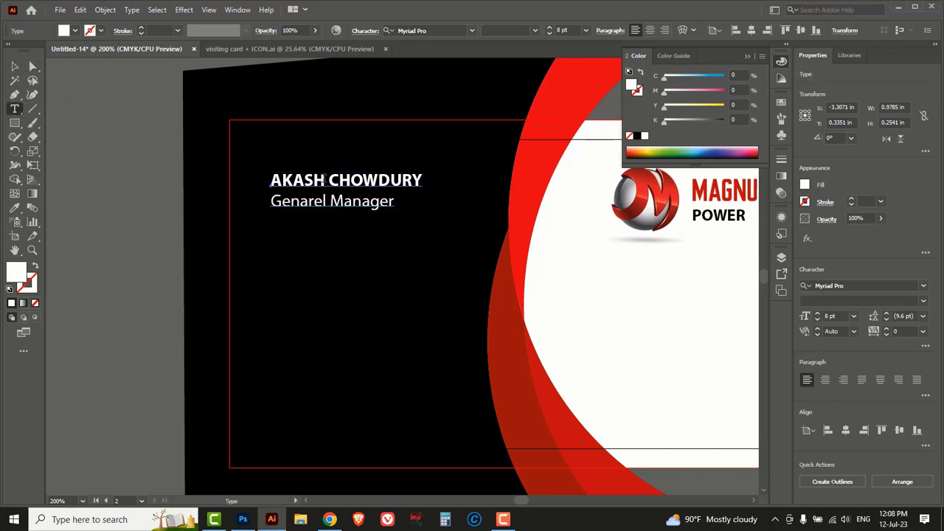
- Increase the name line's font size to 11 pt
triple_click(325, 180)
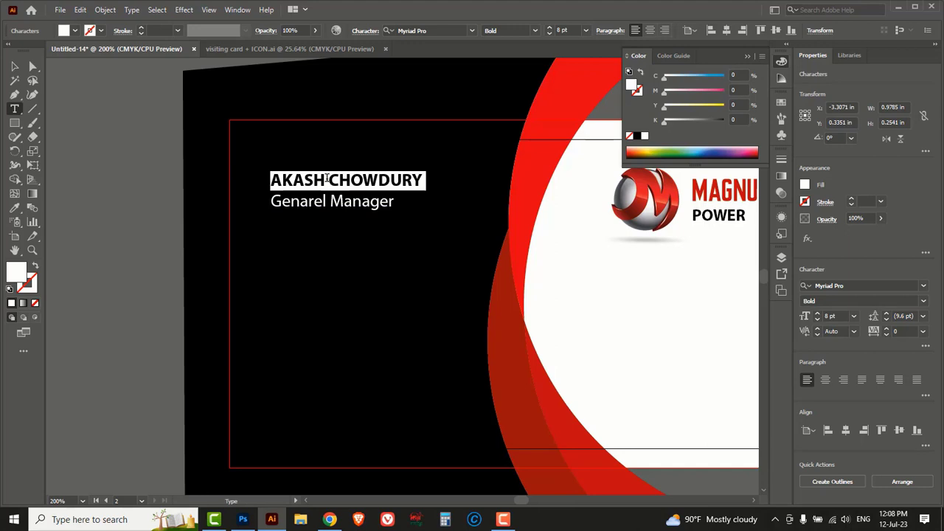
left_click(818, 316)
left_click(817, 316)
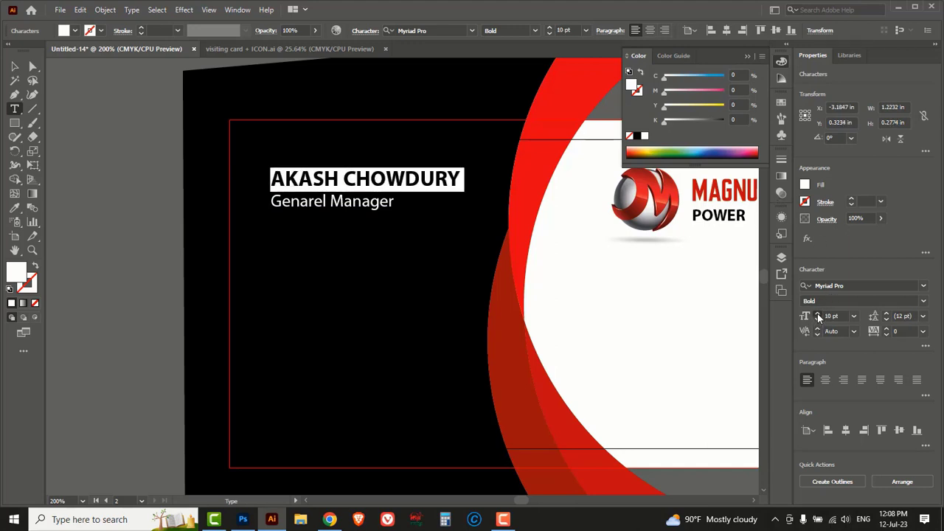
left_click(817, 316)
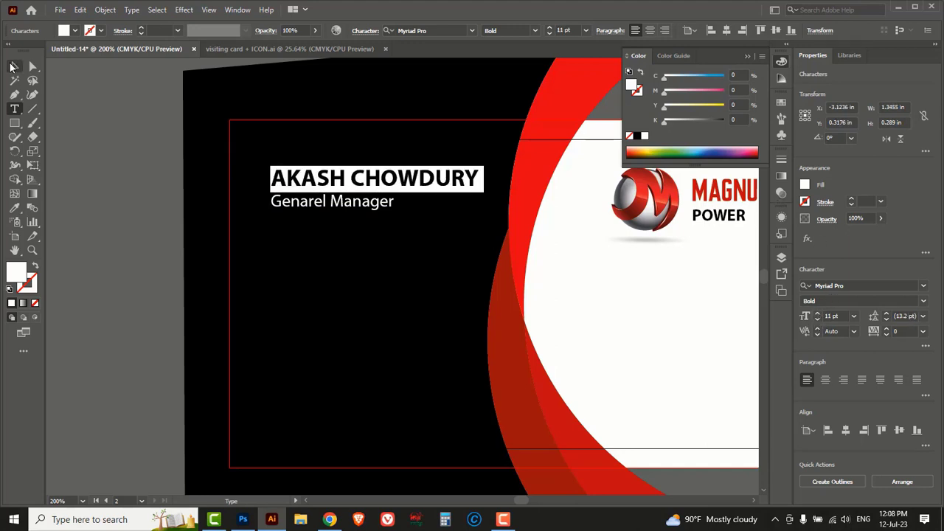
left_click(15, 67)
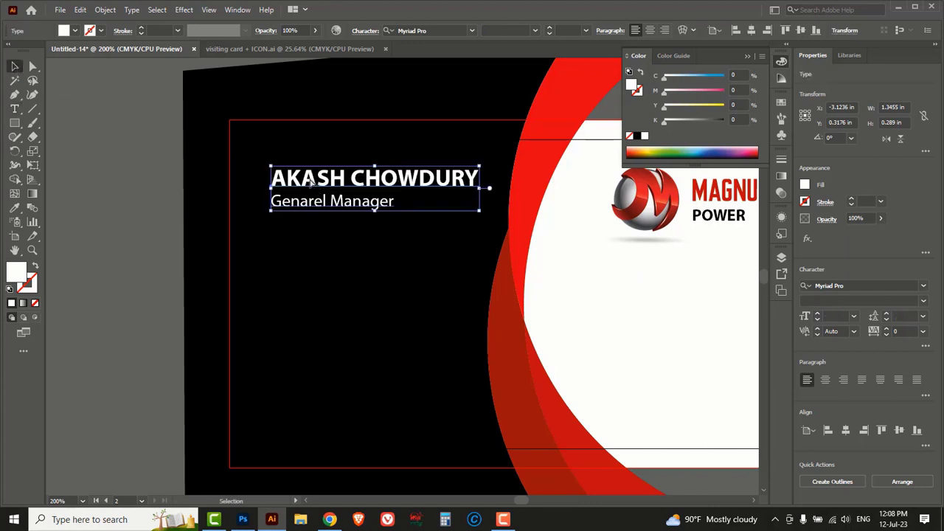
- Alt-drag a copy of the name/title block below the original and select all its text
left_click_drag(311, 183, 305, 250)
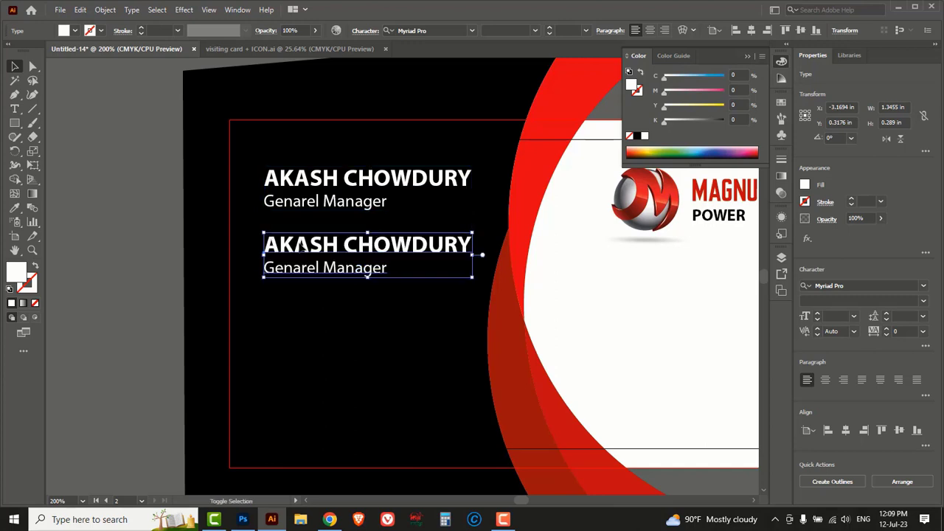
triple_click(305, 251)
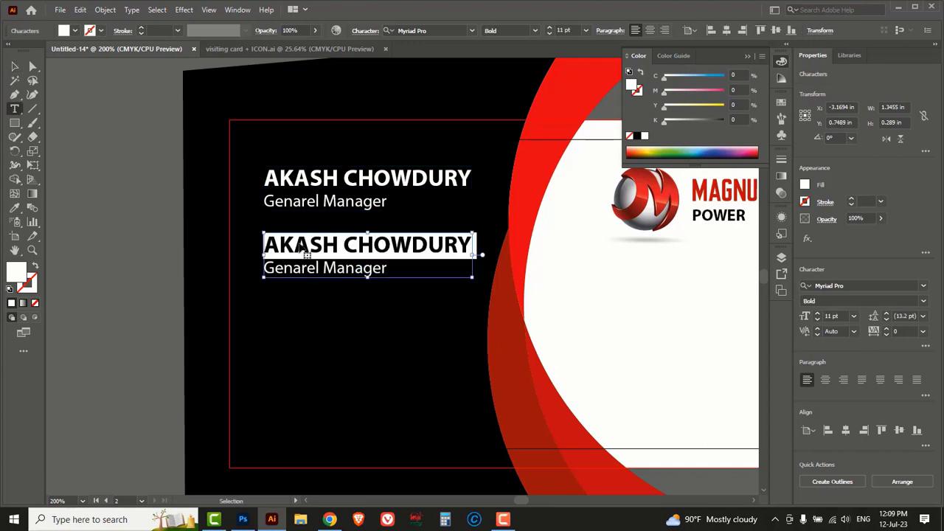
key("ctrl+a")
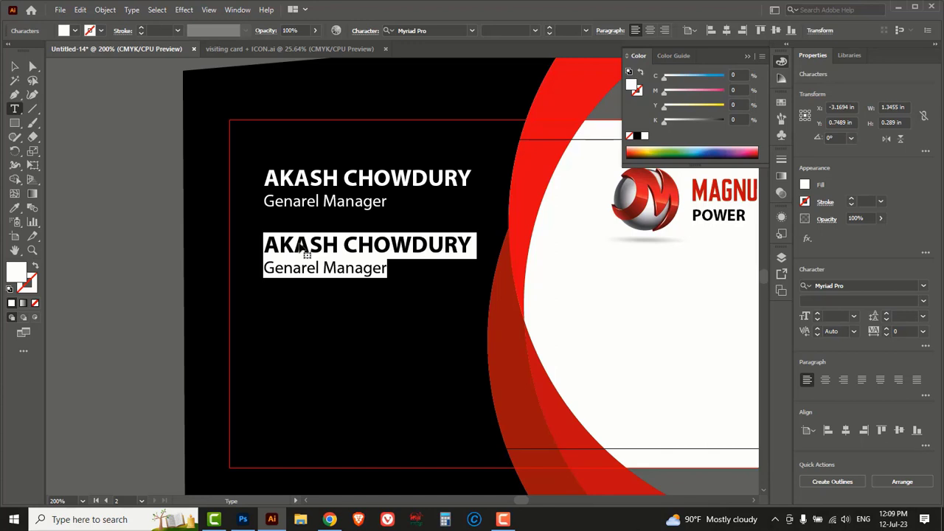
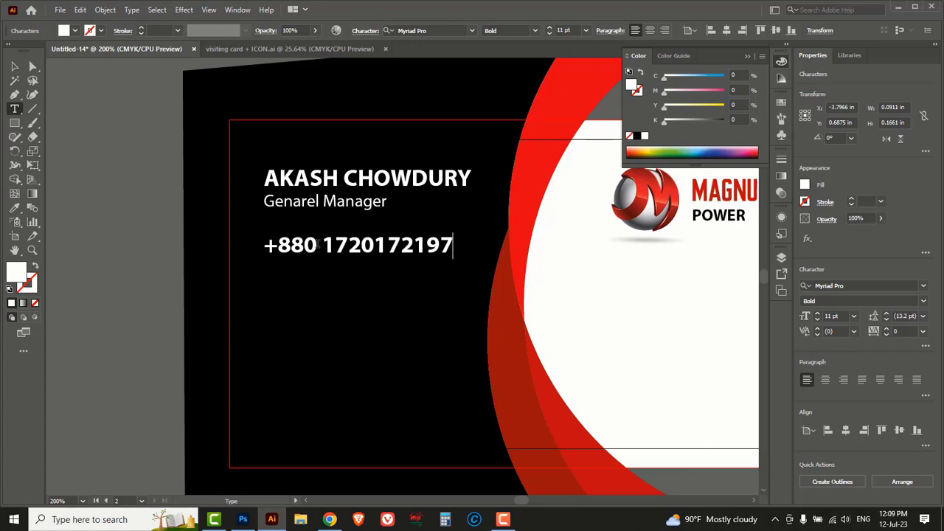
- Enter the two phone numbers on separate lines, spacing out the digits of the first
left_click(361, 245)
left_click(423, 246)
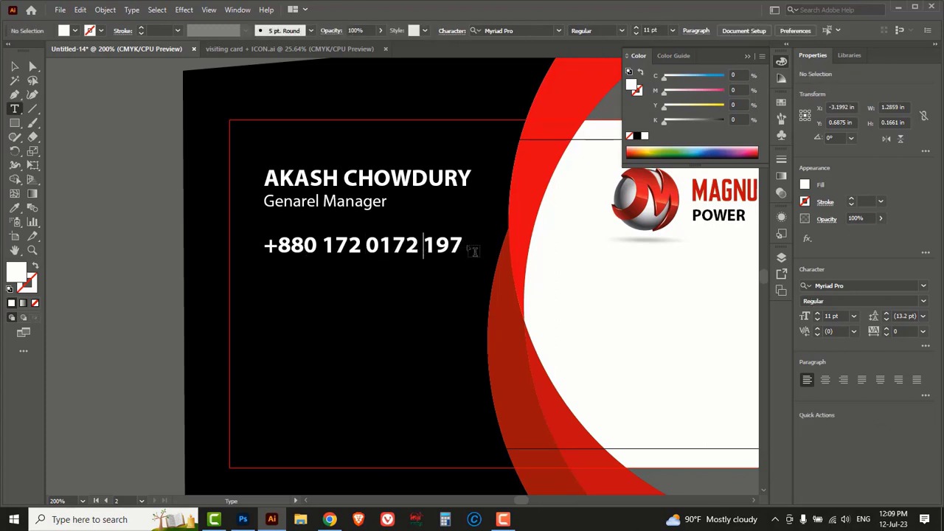
left_click(462, 244)
key("Return")
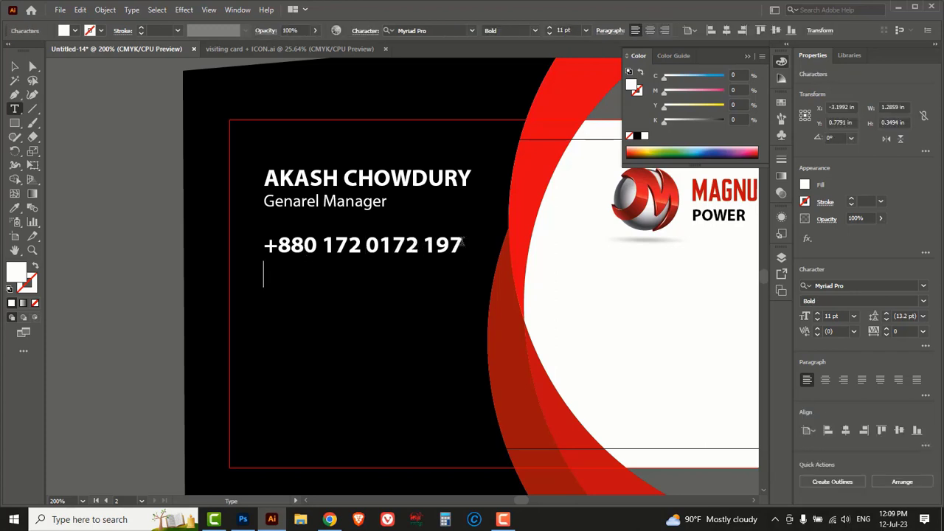
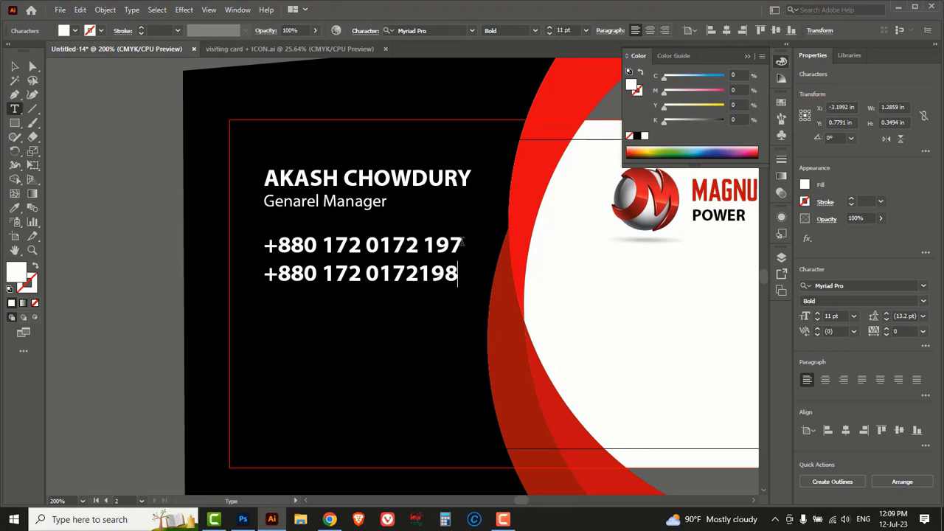
key("Return")
key("BackSpace")
- Add lines for a placeholder e-mail, Yourwebsitename.com and a placeholder street address
type("our")
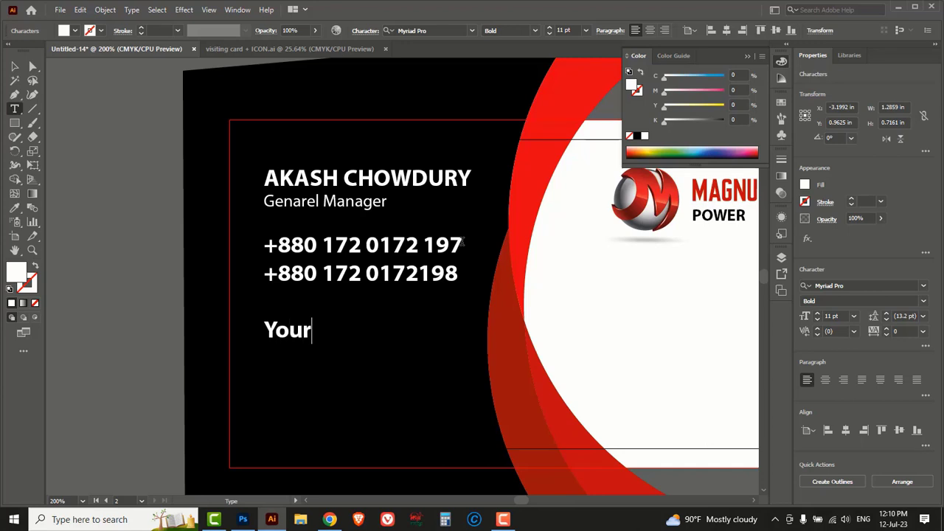
type("name@g")
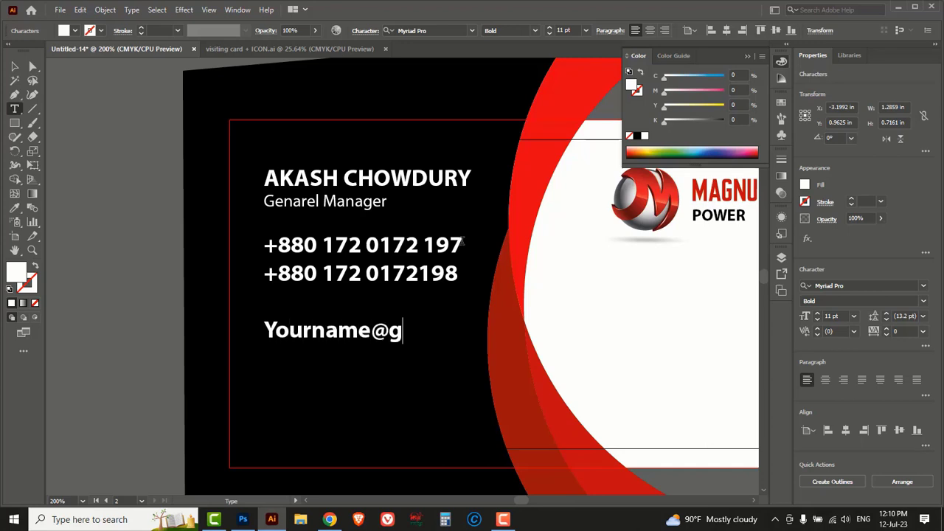
type("mail.com")
key("Return")
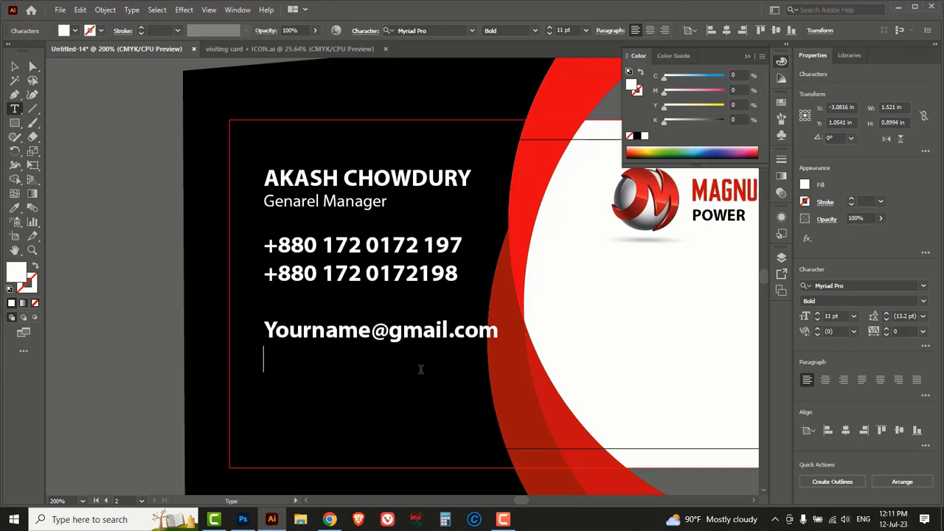
type("Yourwebsi")
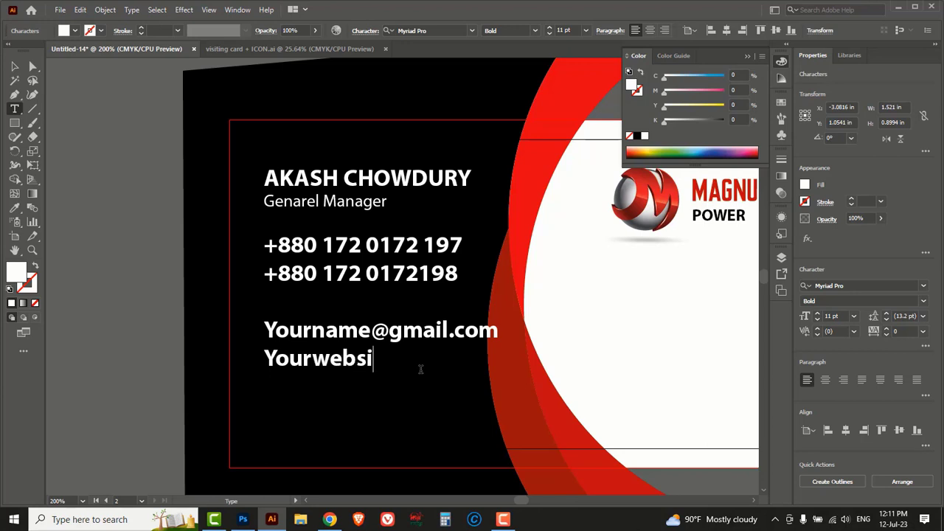
type("tename.c")
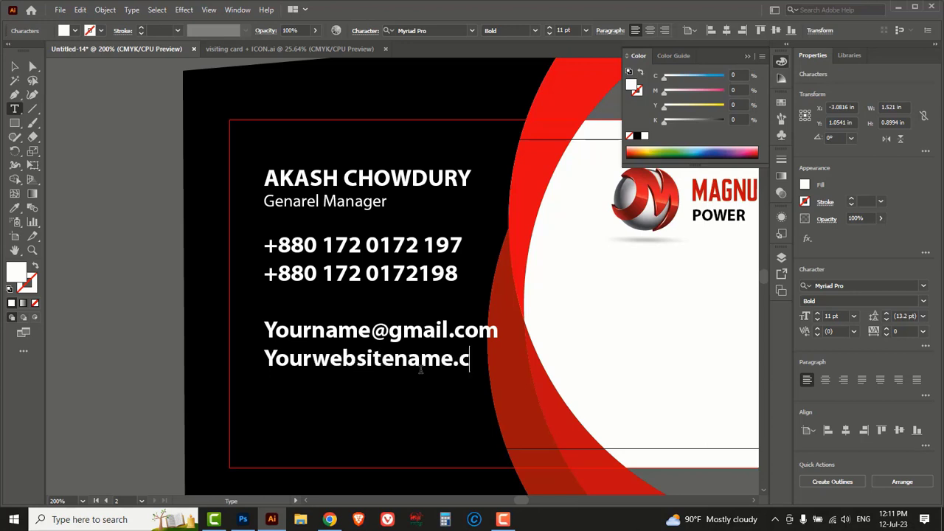
type("om")
key("Return")
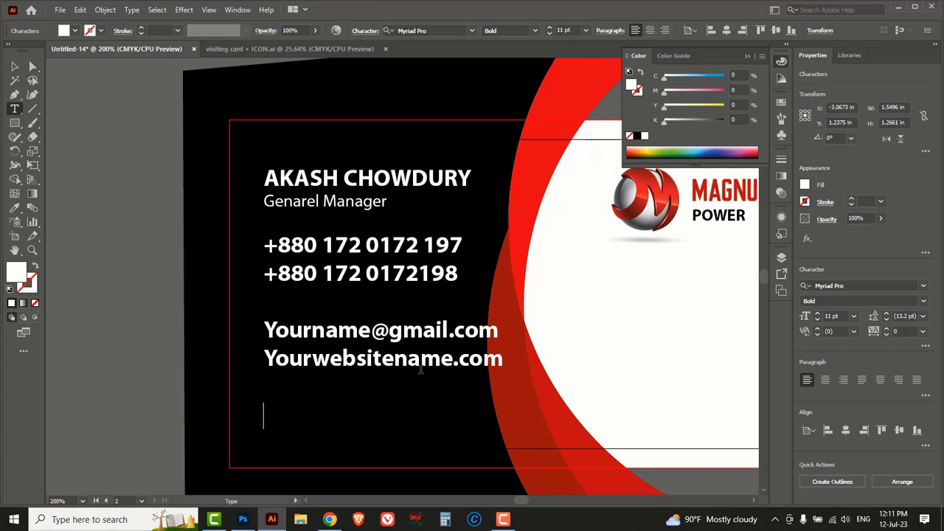
type("Youraddress")
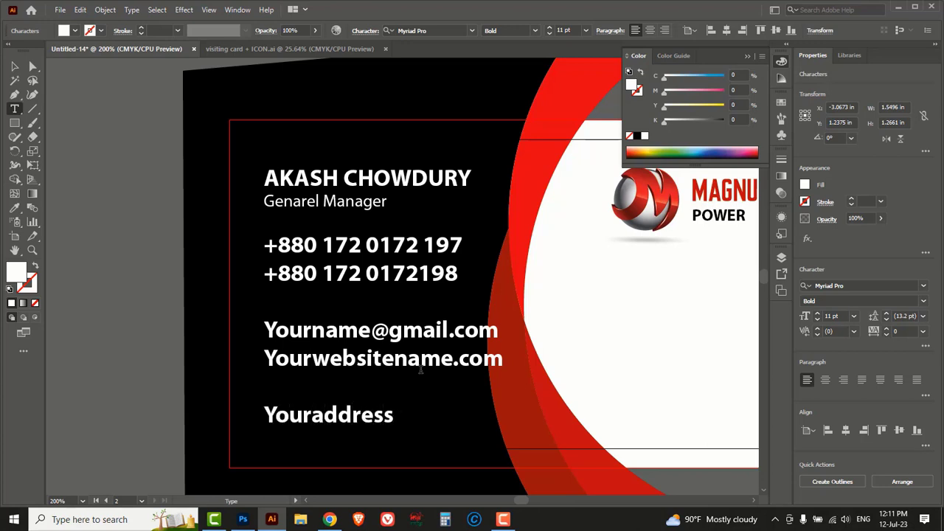
type(" H")
type("ere ")
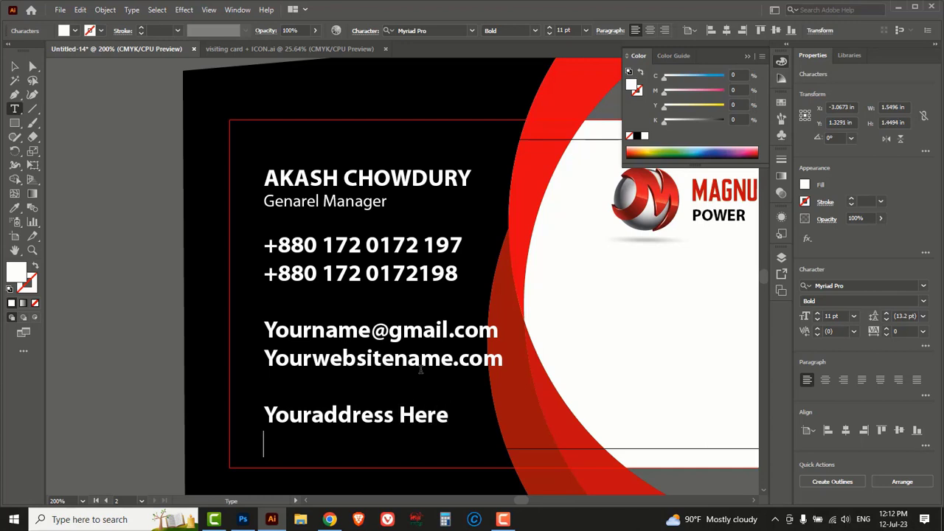
type("Street,")
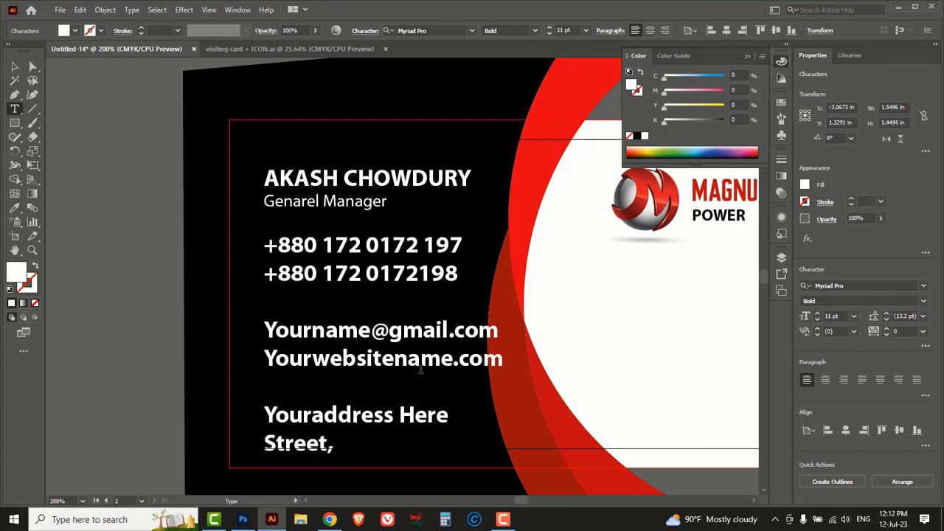
type(" 123")
- Scale the contact block down to about 8.39 pt, nudge it right, and set it in Myriad Pro Regular
left_click(14, 68)
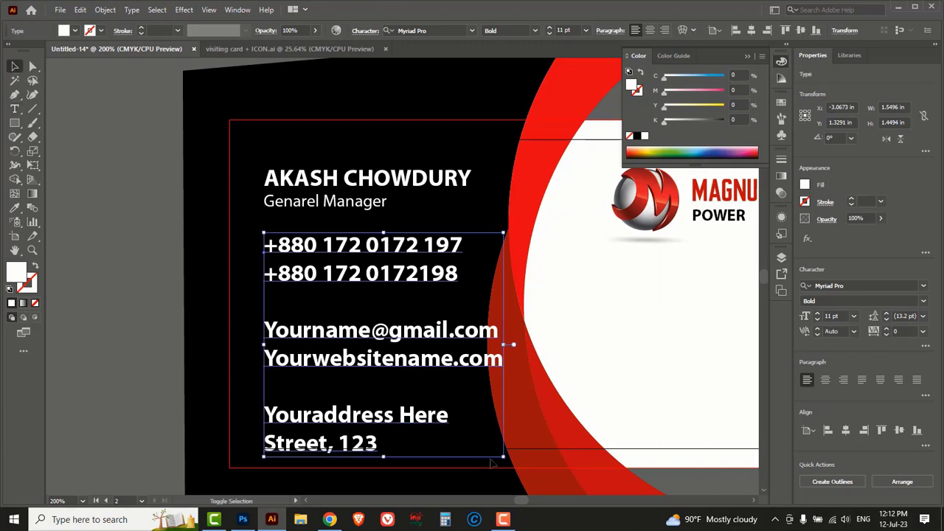
left_click_drag(503, 457, 447, 402)
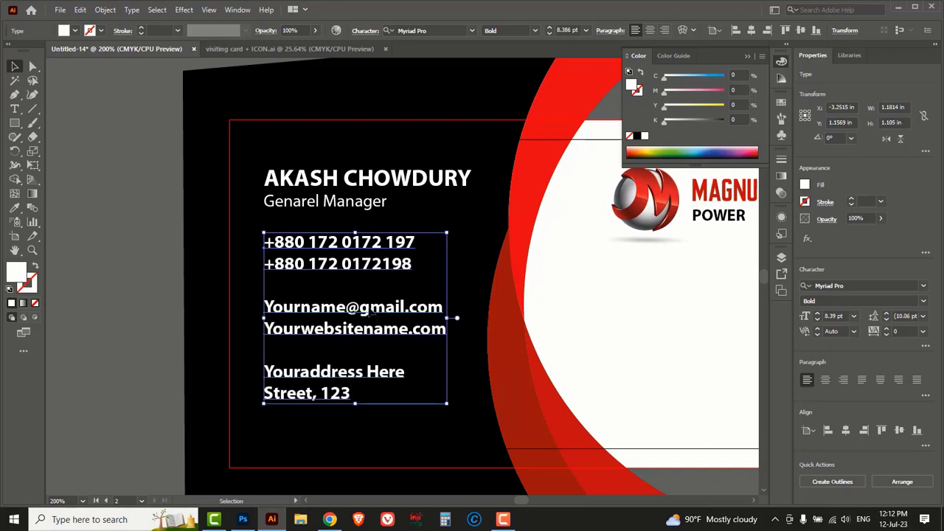
left_click_drag(371, 310, 392, 311)
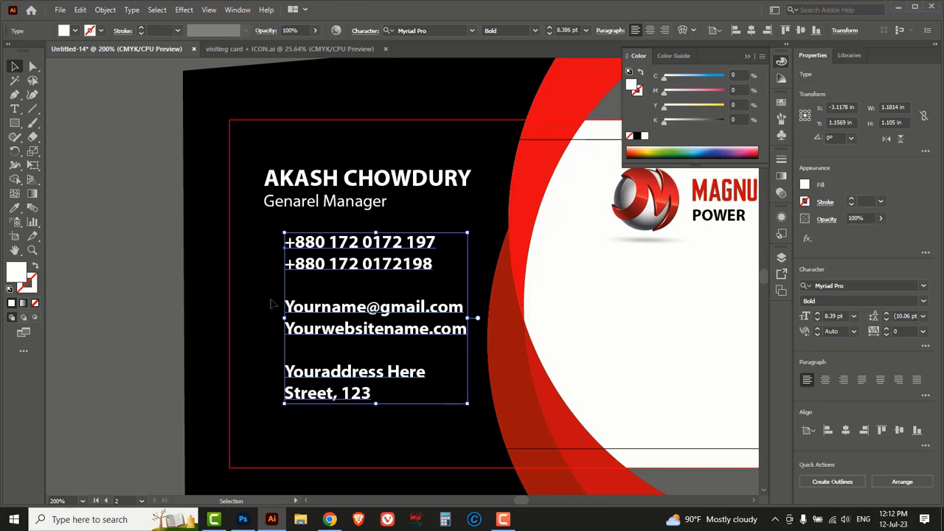
left_click(924, 302)
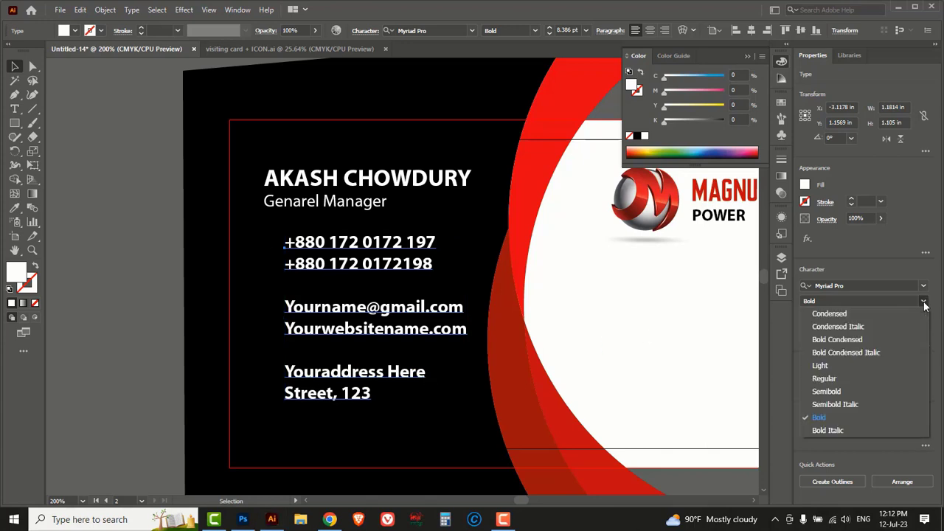
left_click(824, 378)
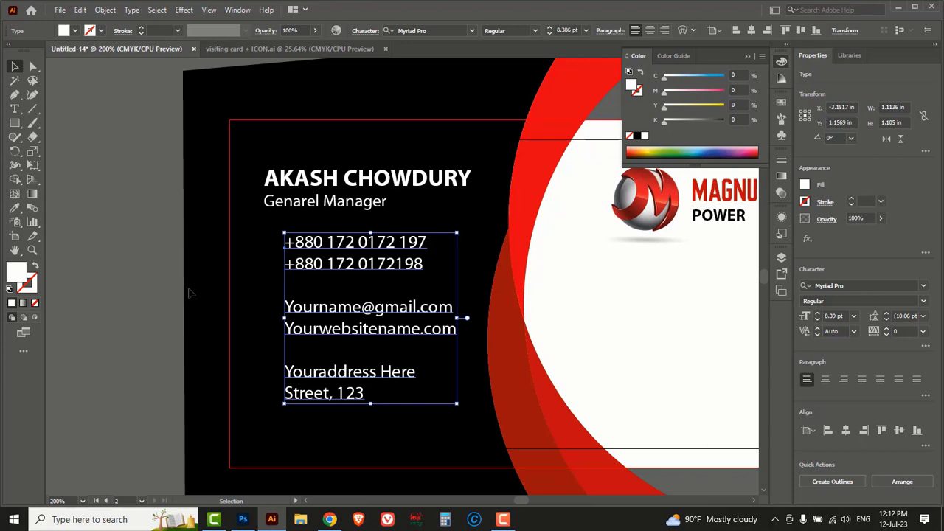
- In the visiting card + ICON.ai document, move the red icon column beside the artboard
left_click(287, 48)
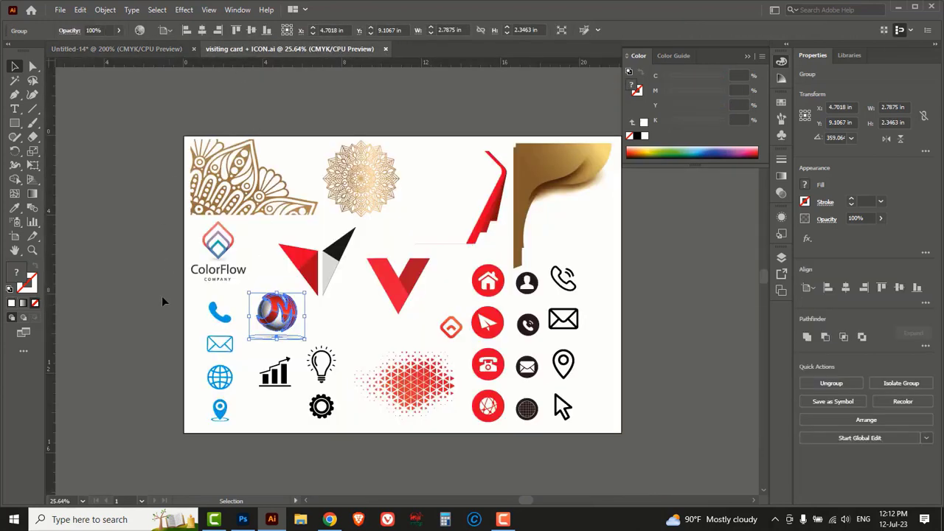
left_click(457, 424)
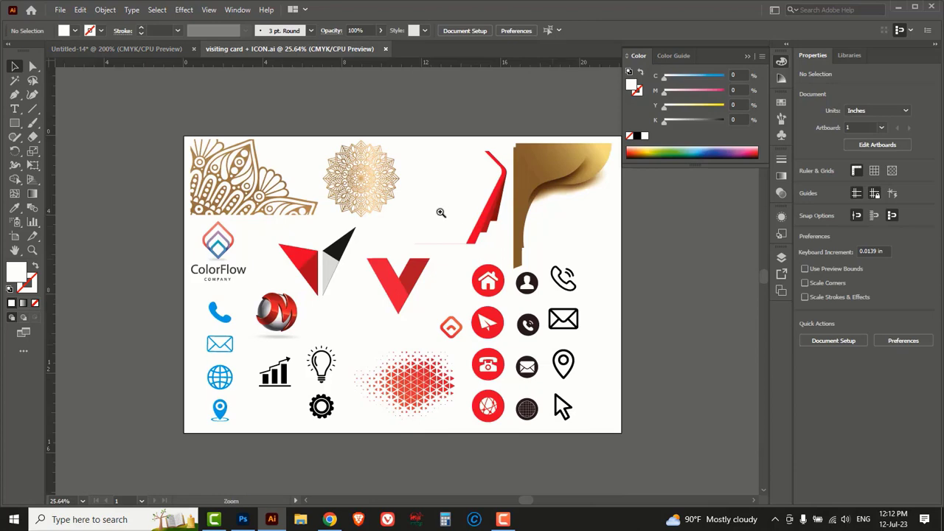
left_click_drag(443, 222, 624, 433)
left_click_drag(542, 354, 457, 351)
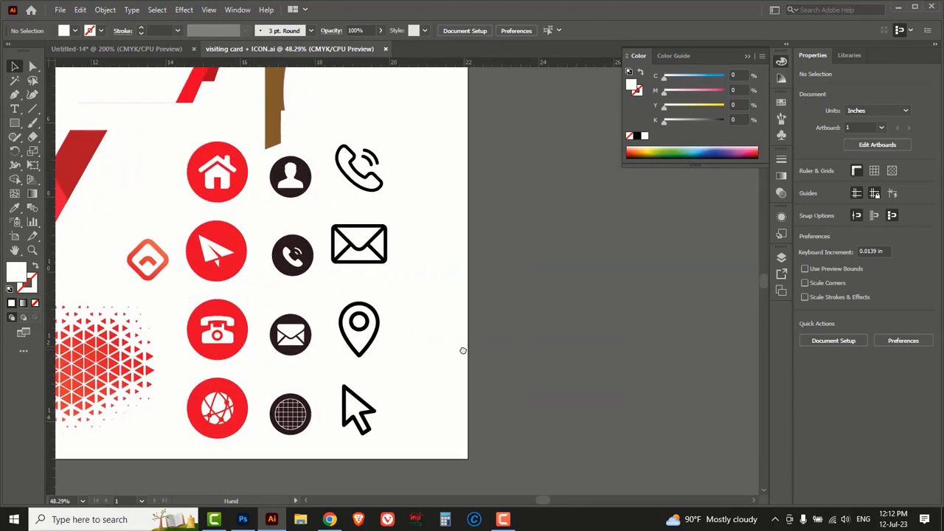
left_click_drag(219, 185, 568, 226)
left_click_drag(613, 341, 504, 261)
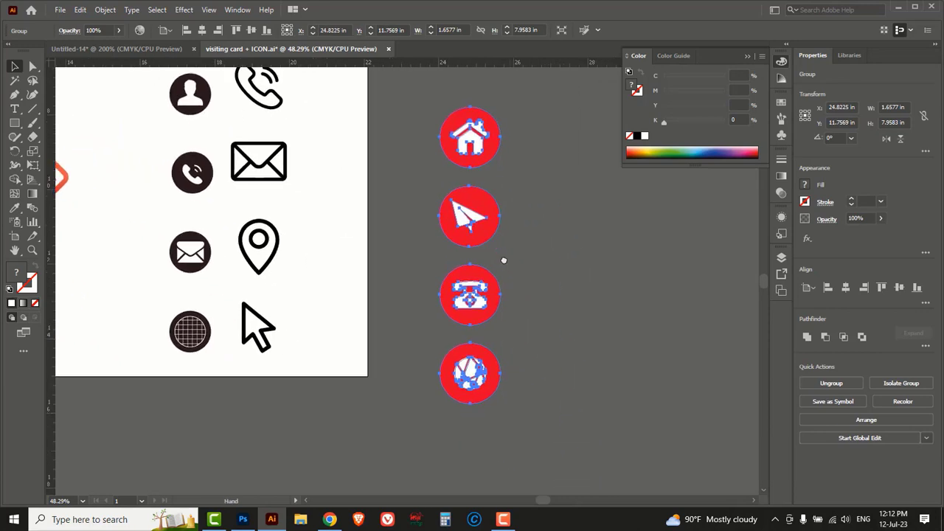
- Ungroup the red icon column into separate icons and select the phone icon
left_click(563, 299)
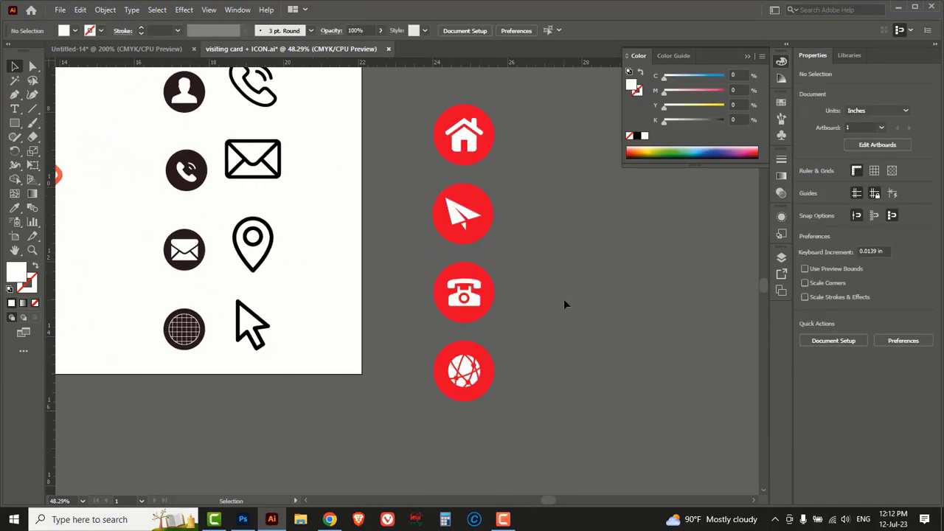
left_click(479, 295)
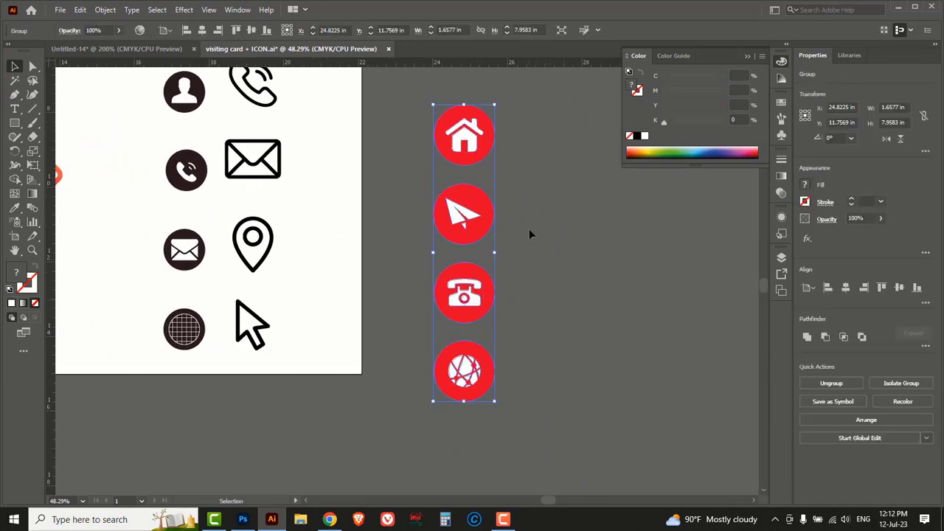
right_click(529, 235)
left_click(564, 325)
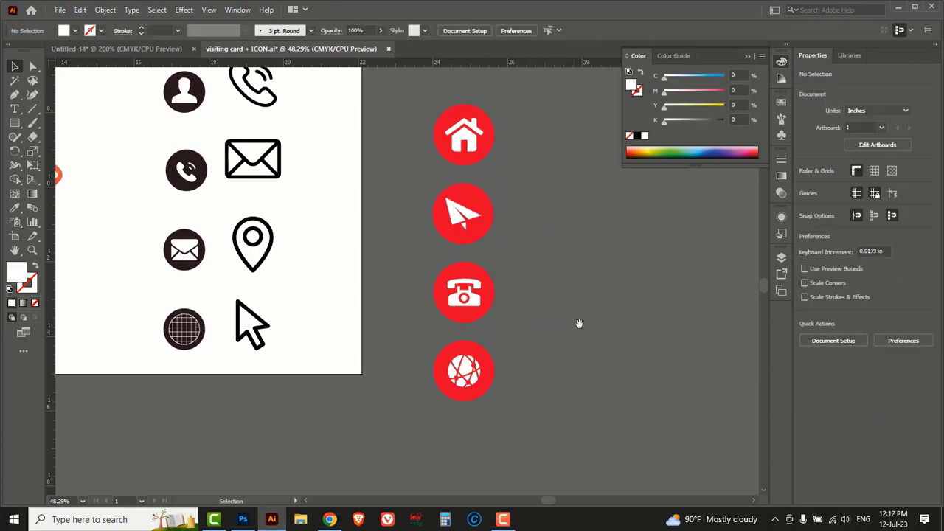
left_click_drag(579, 323, 505, 340)
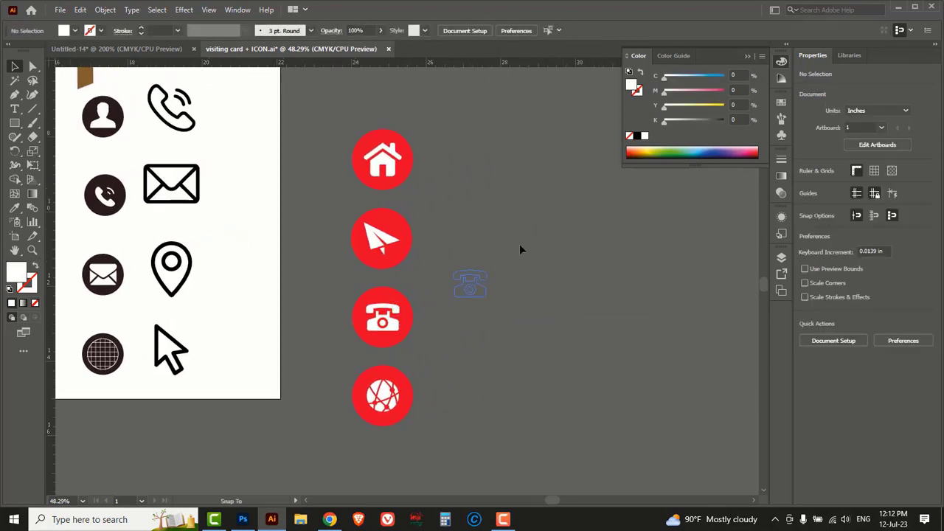
left_click_drag(384, 327, 529, 230)
key("ctrl+z")
key("ctrl+z")
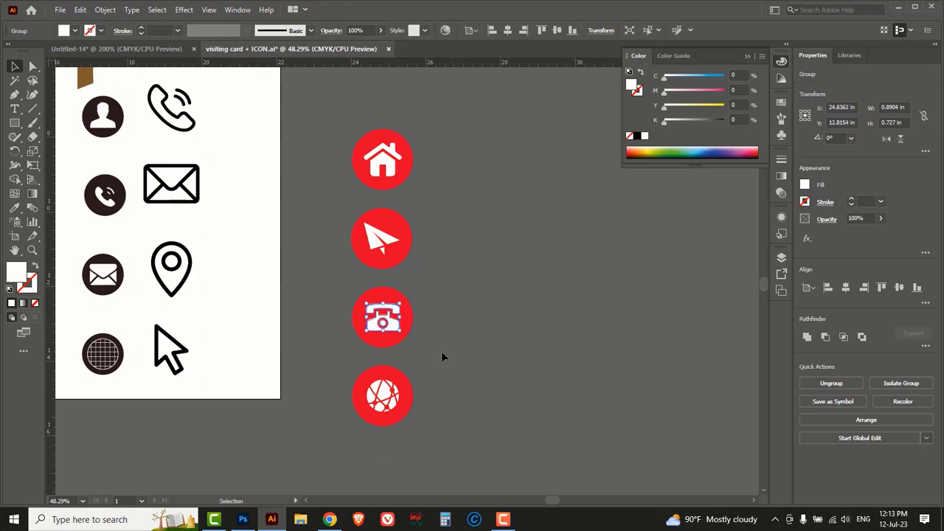
mouse_move(331, 289)
left_mouse_down()
mouse_move(449, 321)
mouse_move(479, 256)
left_mouse_up()
- Move the phone icon up and place the paper-plane icon below it
left_click(448, 316)
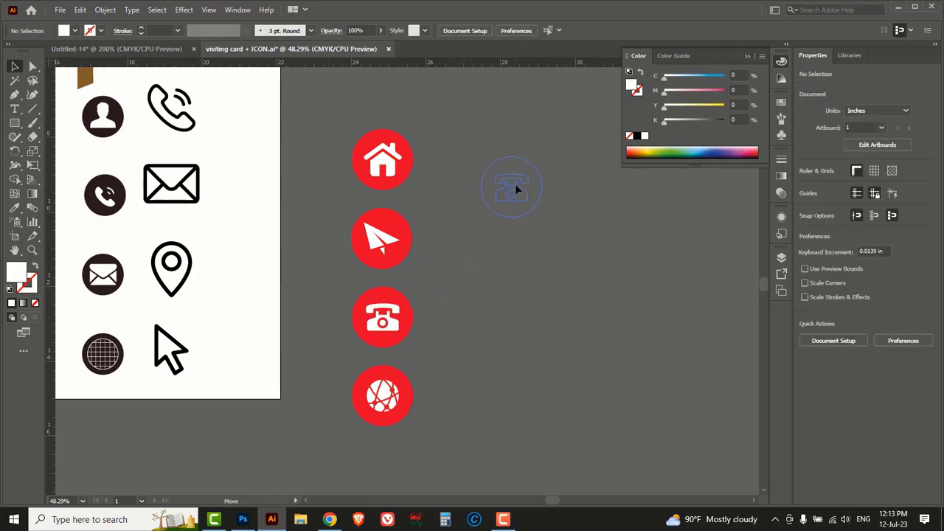
left_click_drag(514, 189, 514, 189)
left_click(458, 266)
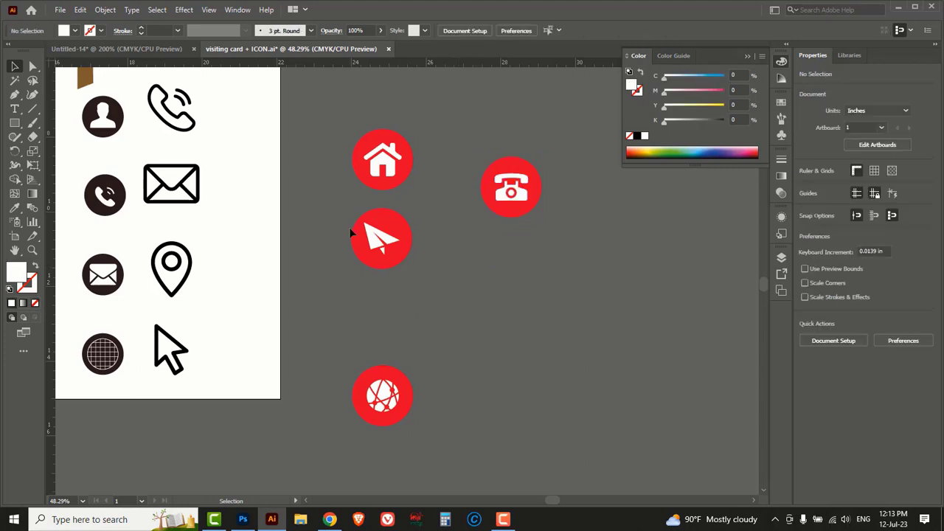
left_click_drag(433, 281, 437, 284)
key("a")
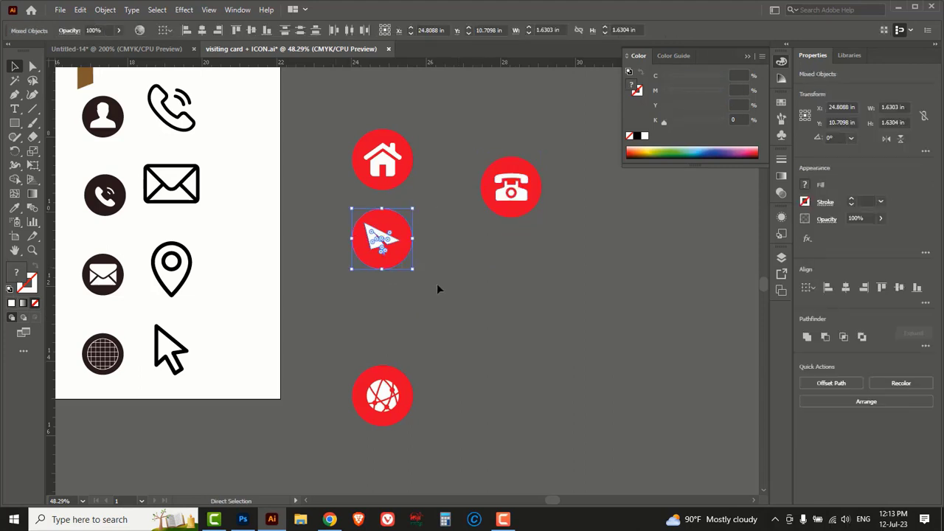
key("v")
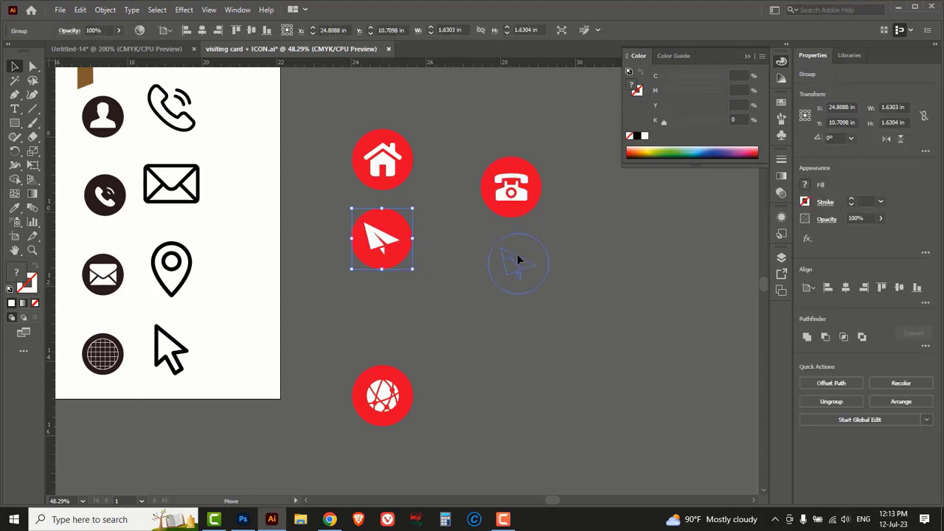
left_click_drag(383, 229, 516, 254)
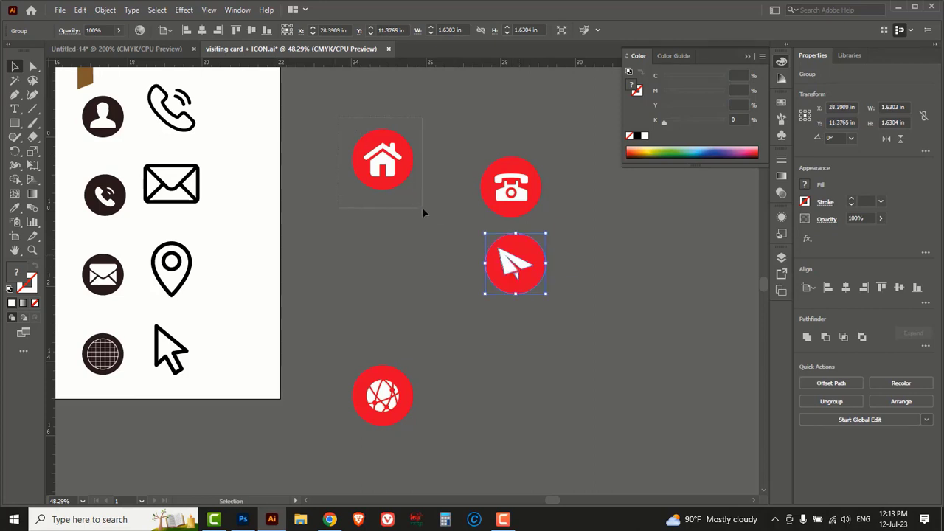
- Place the home icon below the plane and horizontally centre-align the three icons
left_click_drag(421, 208, 518, 341)
left_click_drag(451, 138, 568, 357)
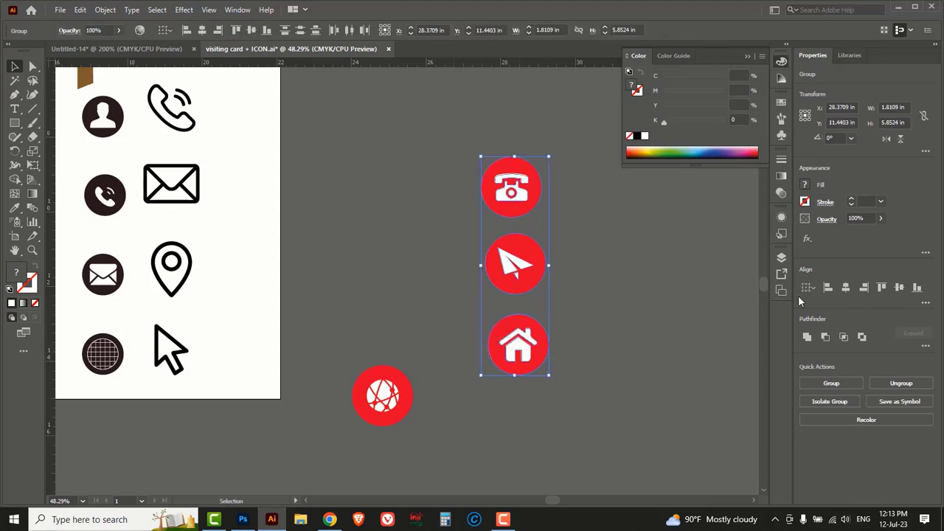
left_click(827, 288)
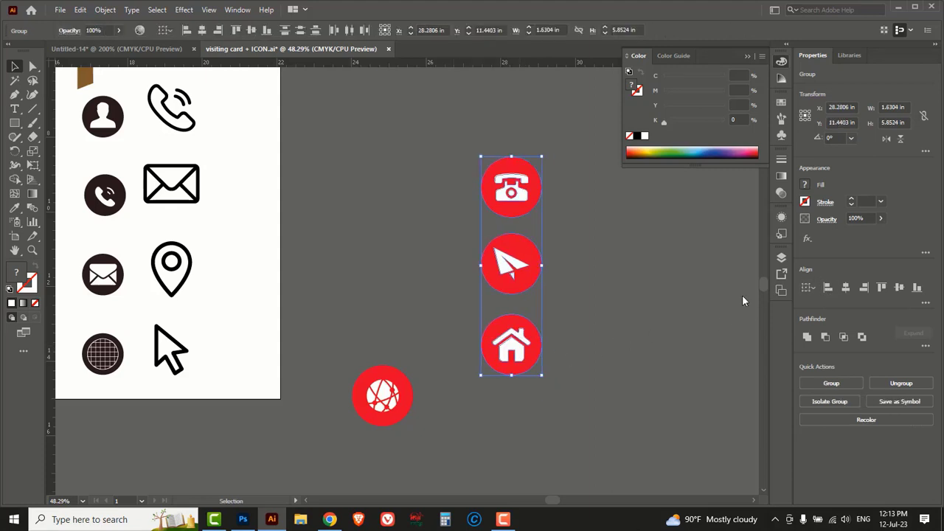
left_click(623, 295)
left_click_drag(590, 400, 465, 172)
left_click(149, 49)
- Paste the three red icons onto the card front and scale them down
left_click(146, 259)
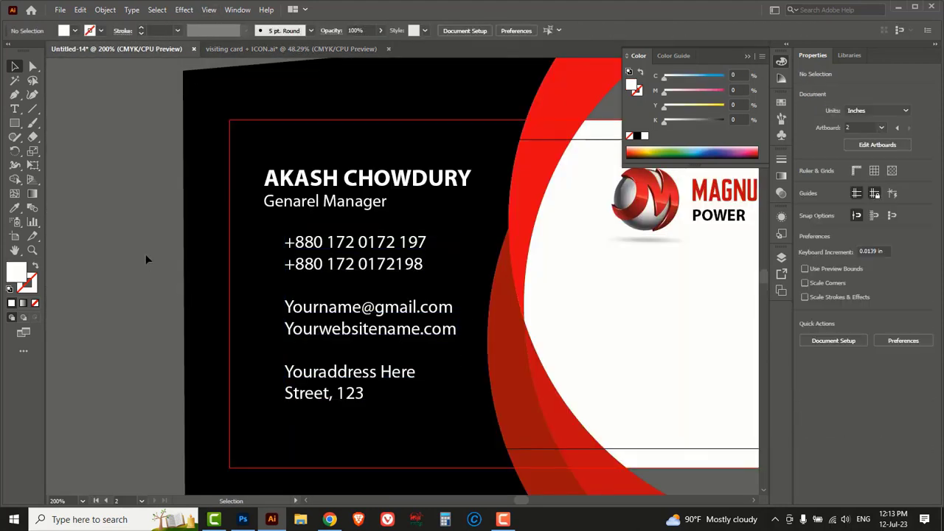
key("ctrl+v")
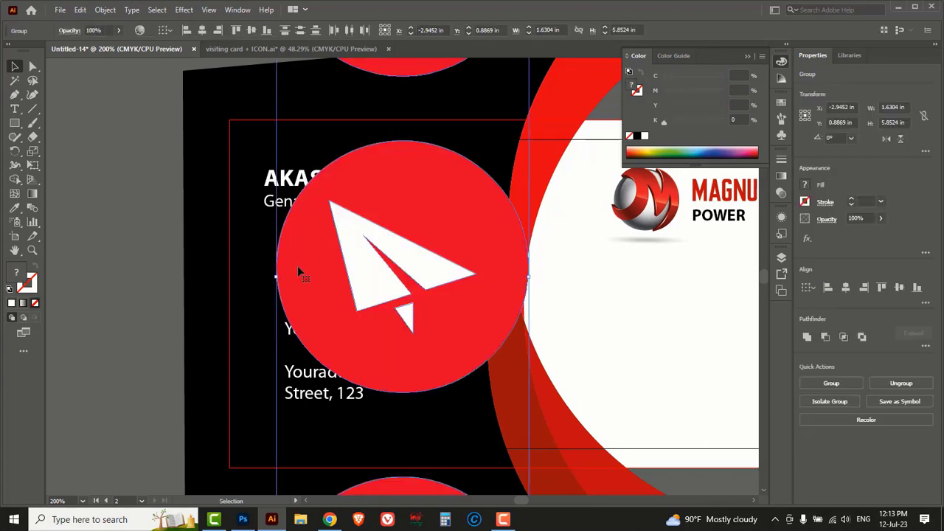
key("ctrl+minus")
key("ctrl+minus")
key("ctrl+minus")
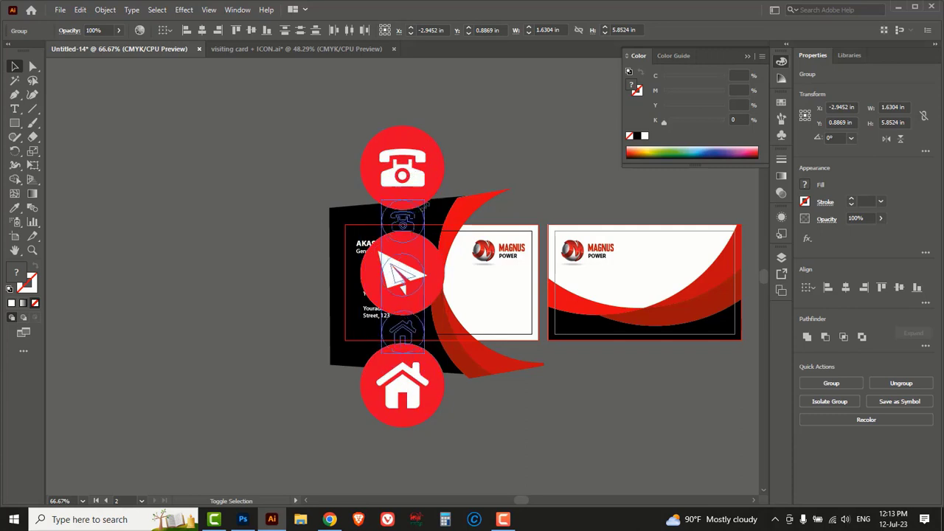
left_click_drag(445, 135, 416, 234)
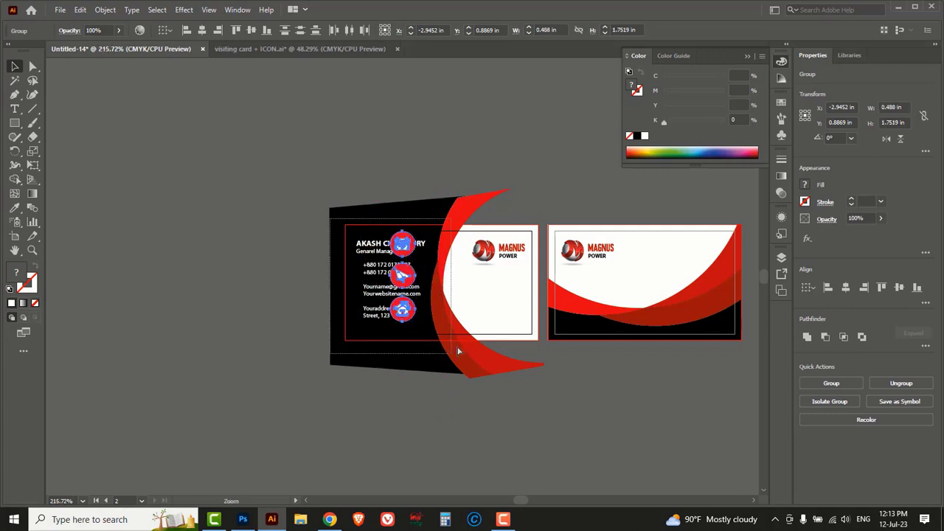
scroll(387, 293, "up", 5)
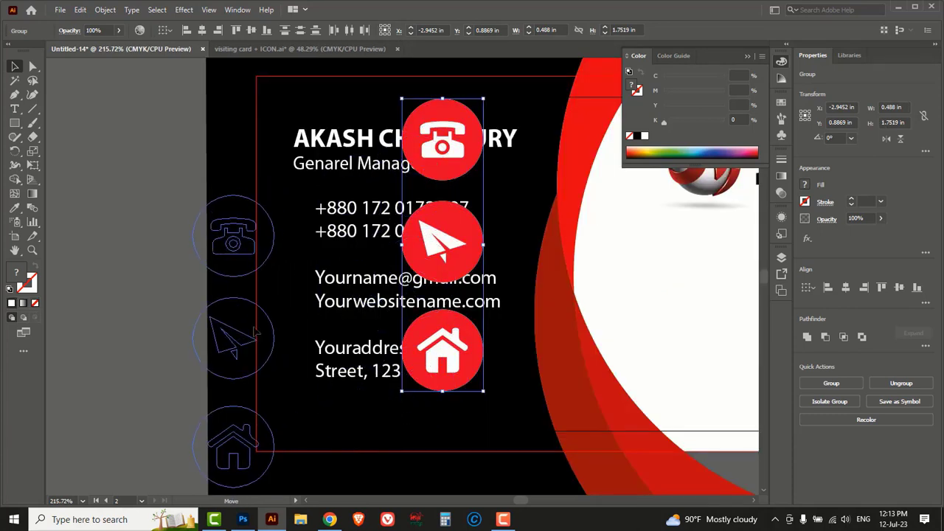
- Position the phone, plane and home icons beside their matching contact lines
mouse_move(286, 322)
left_mouse_down()
mouse_move(299, 189)
mouse_move(270, 264)
mouse_move(292, 233)
mouse_move(289, 221)
left_mouse_up()
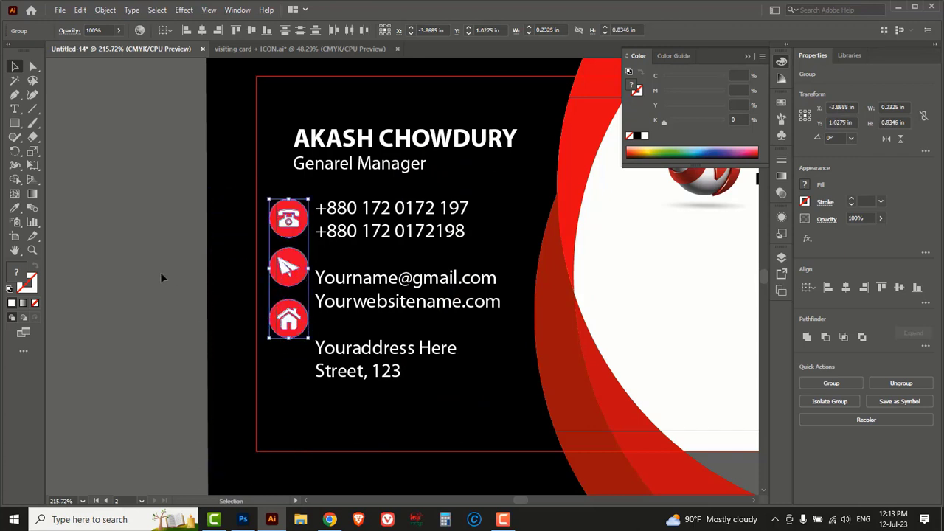
left_click(163, 278)
left_click_drag(289, 318, 288, 359)
left_click_drag(289, 267, 289, 300)
- Distribute the phone, plane and house icons by vertical centres, then hide panels with Tab
left_click(290, 223, "shift")
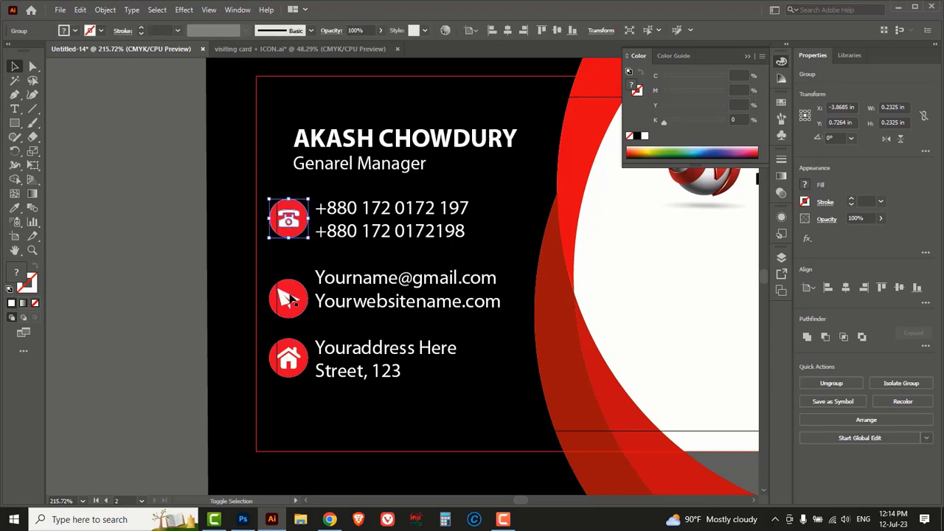
left_click(290, 353, "shift")
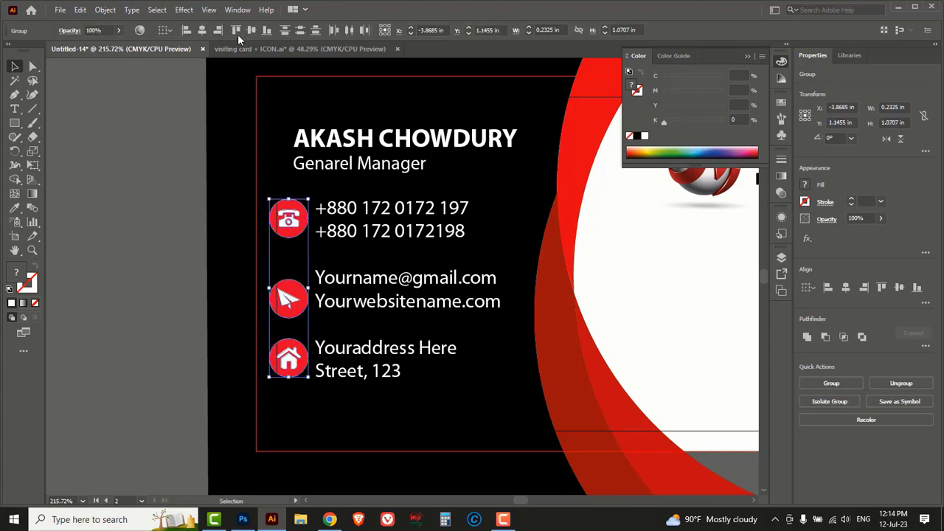
left_click(237, 10)
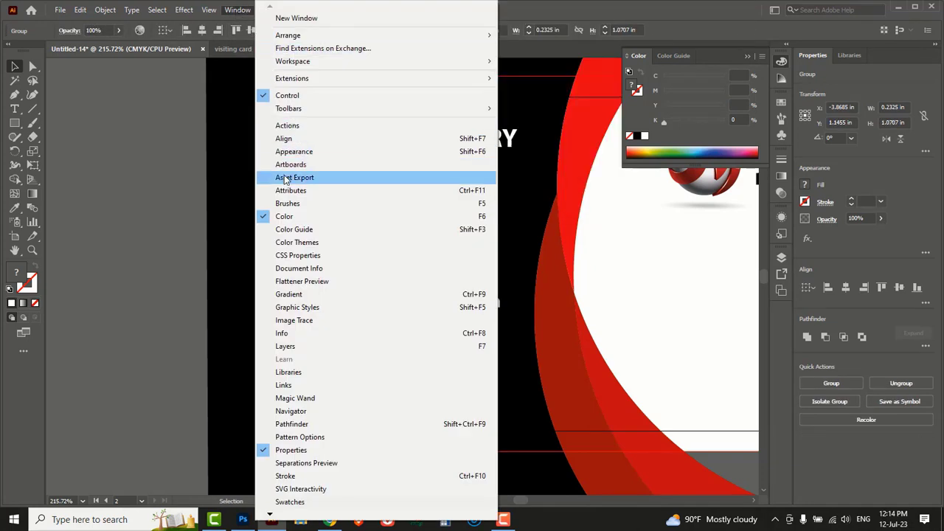
left_click(285, 138)
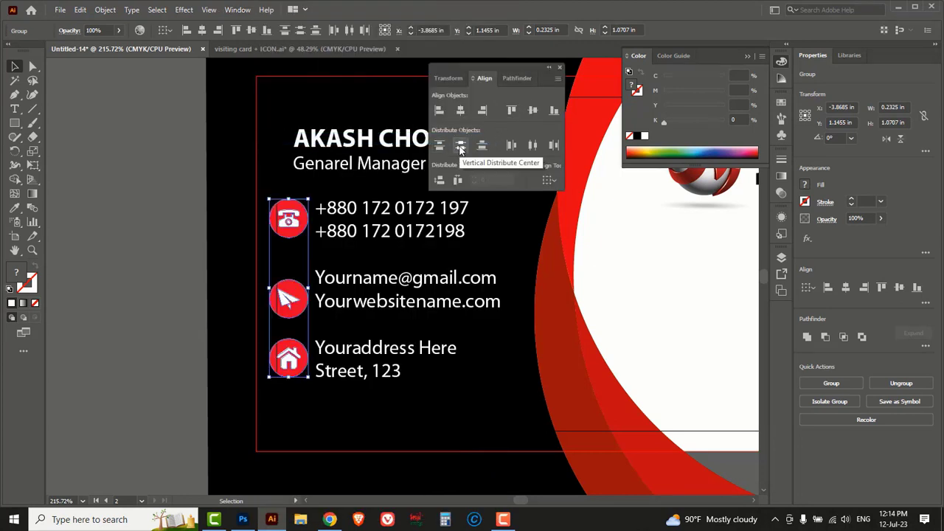
left_click(461, 148)
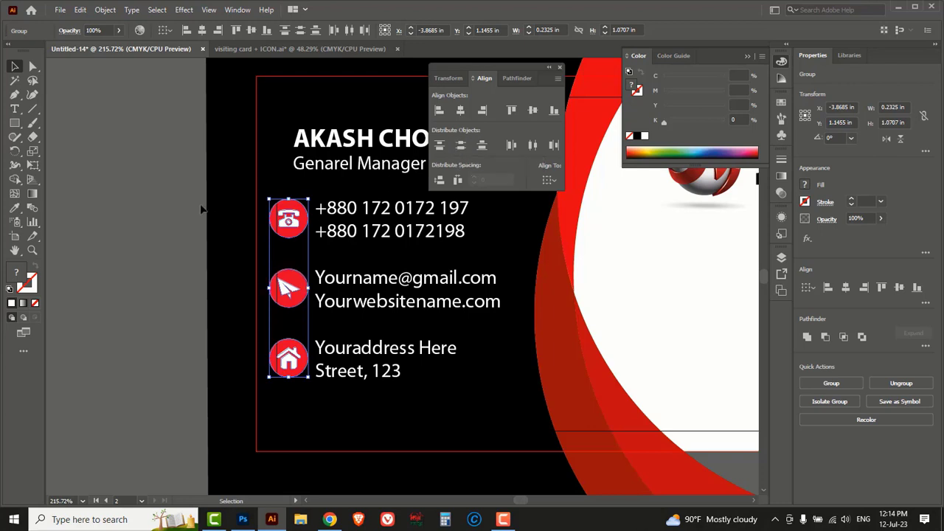
left_click(159, 197)
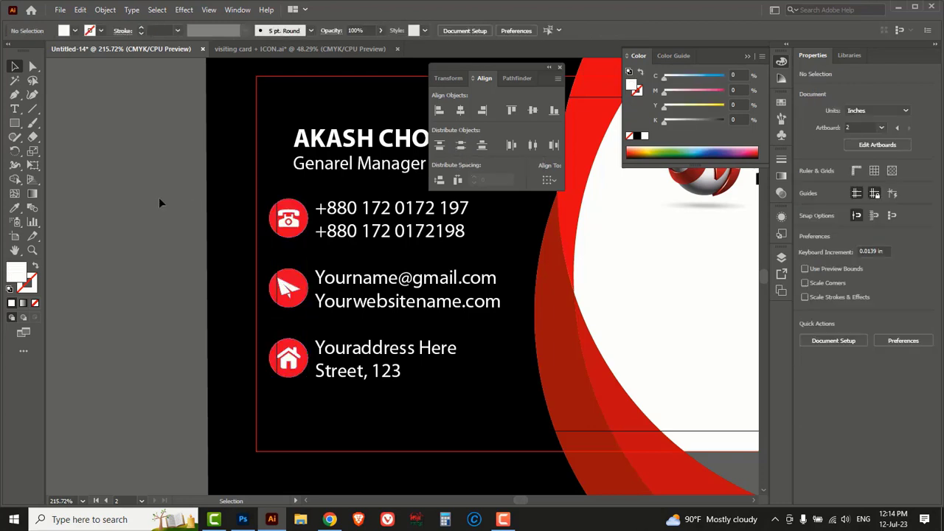
key("Tab")
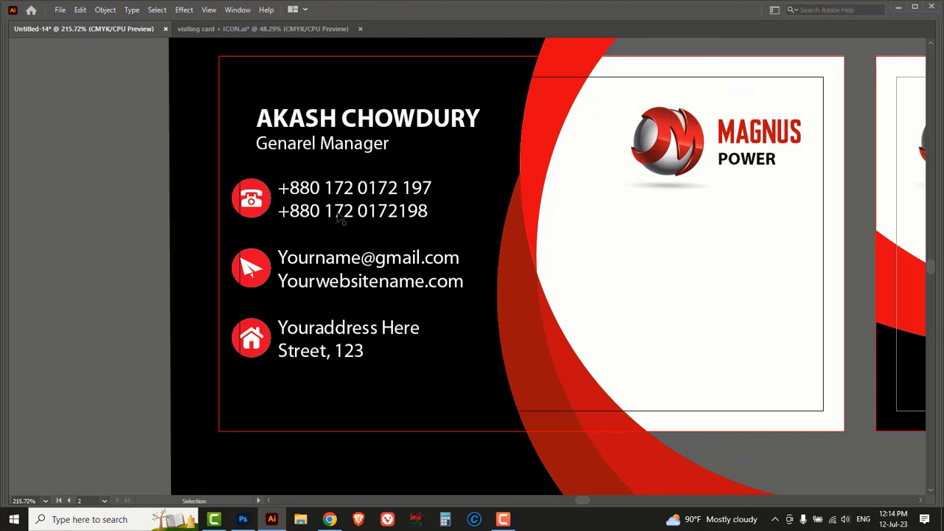
- Nudge the contact text right and the name left, and add a vertical ruler guide
left_click_drag(340, 214, 357, 213)
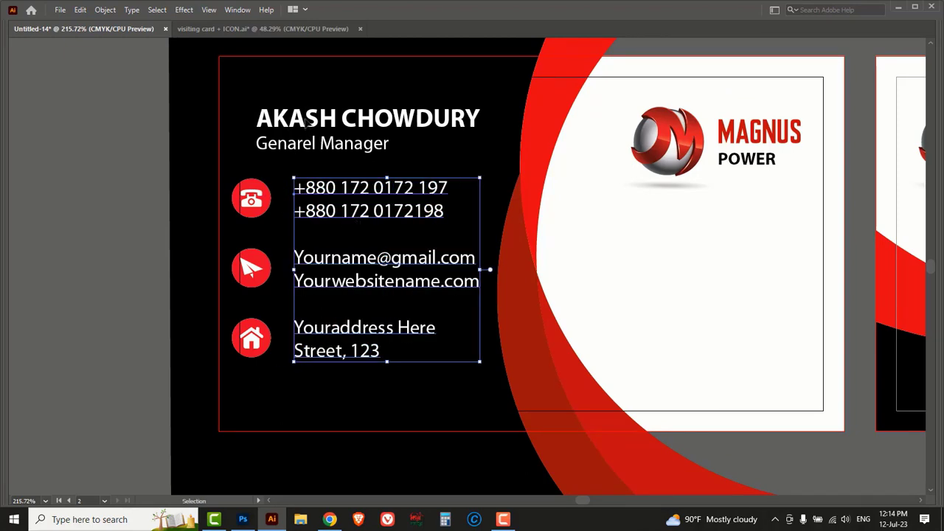
left_click_drag(306, 121, 301, 121)
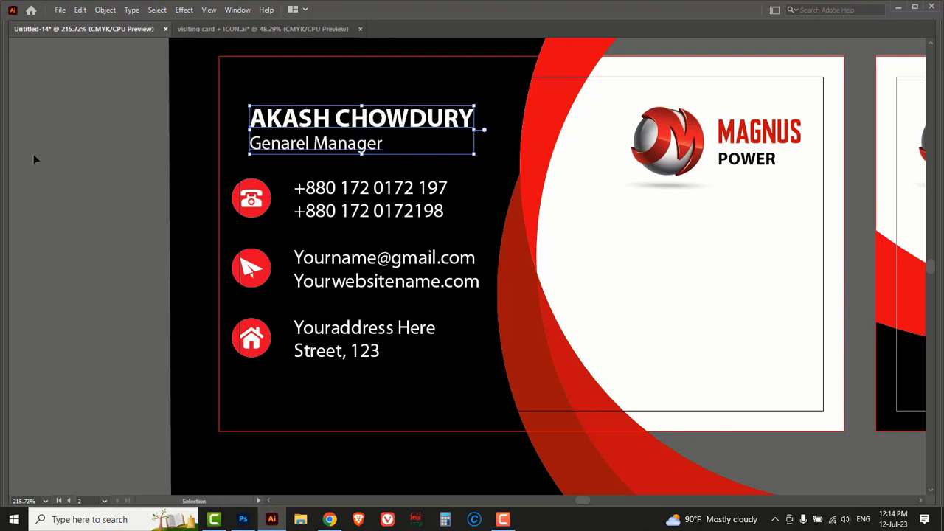
key("ctrl+r")
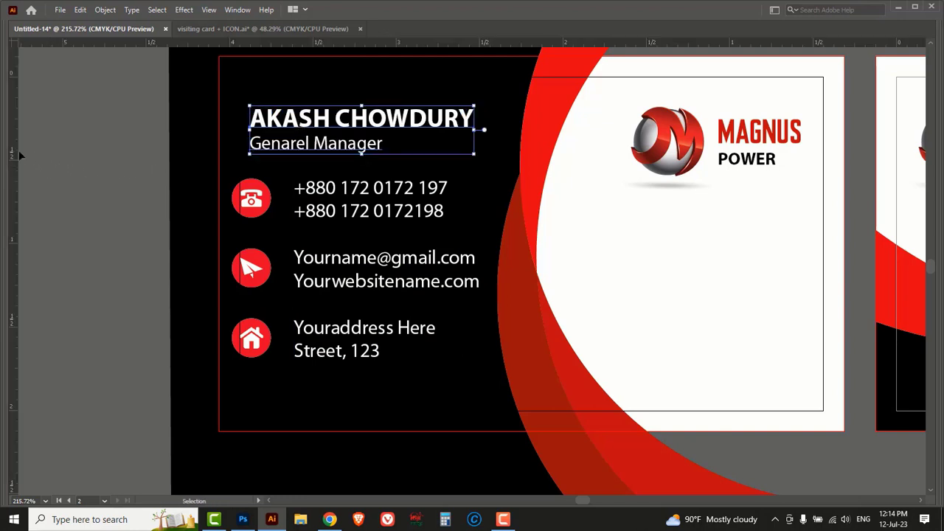
left_click_drag(16, 152, 250, 164)
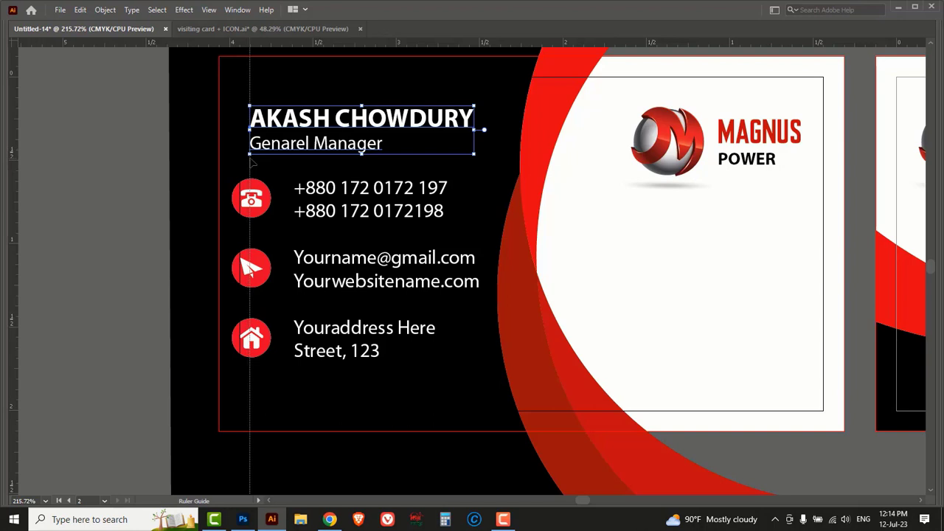
- Move the three icons right onto the guide and shift the contact text beside them
left_click(259, 201)
left_click(267, 273, "shift")
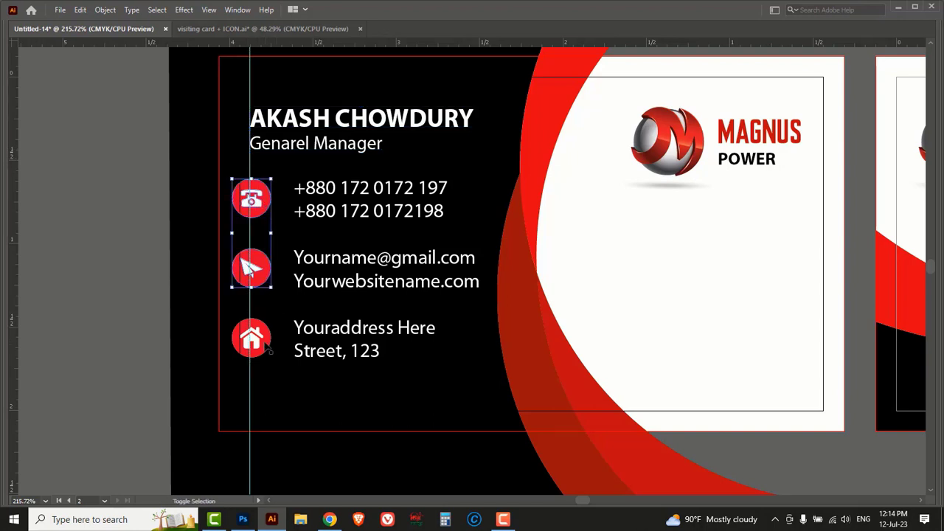
left_click(265, 346, "shift")
left_click_drag(266, 348, 283, 351)
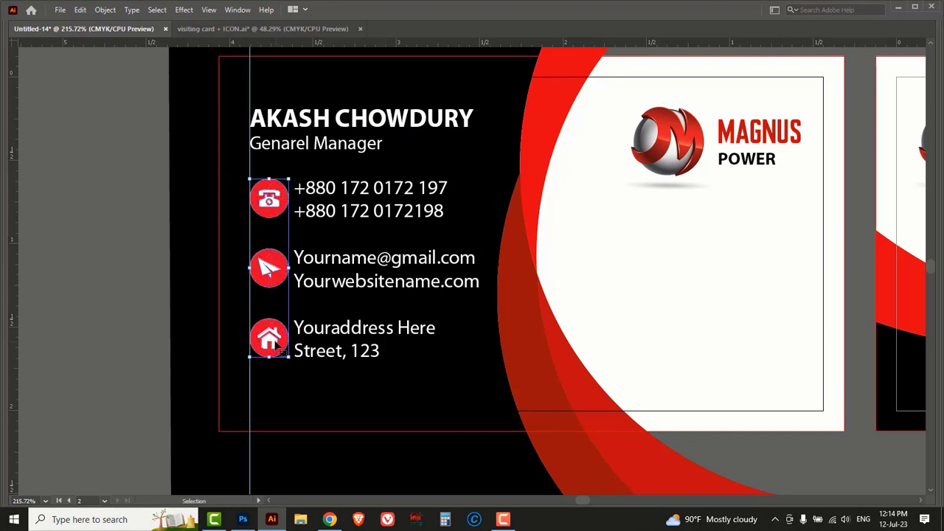
left_click_drag(375, 289, 386, 291)
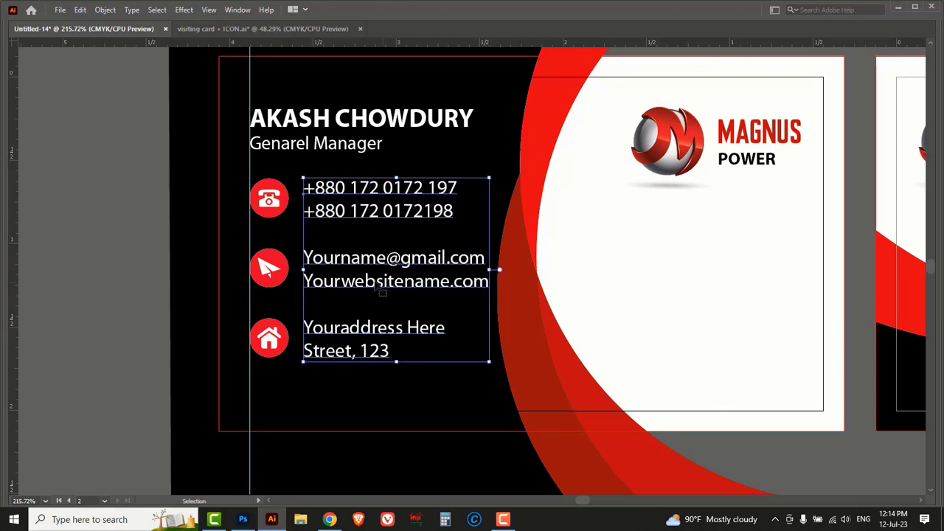
- Unlock the guides and delete the vertical alignment guide
key("ctrl+shift+a")
key("z")
left_click(184, 237, "alt")
mouse_move(184, 237)
left_mouse_down()
mouse_move(624, 280)
mouse_move(537, 290)
left_mouse_up()
left_click(626, 280, "alt")
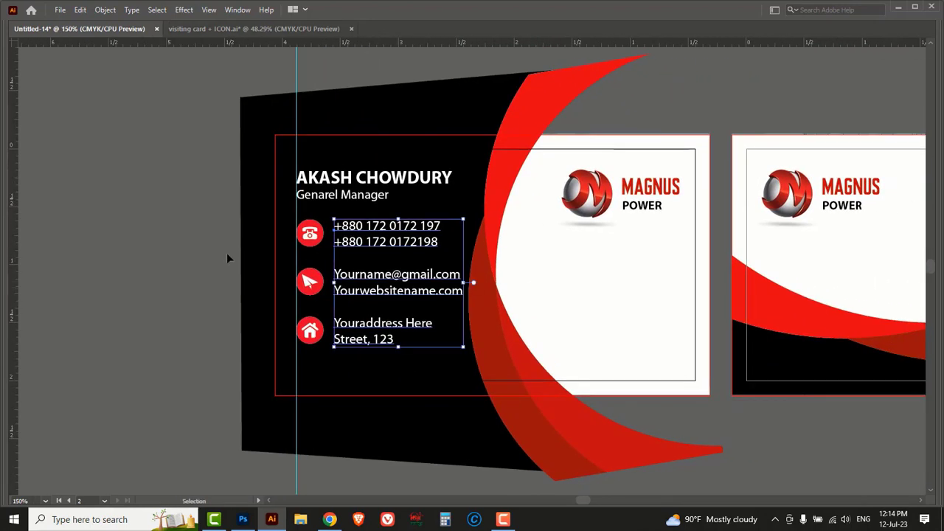
left_click(154, 238)
left_click_drag(332, 178, 267, 198)
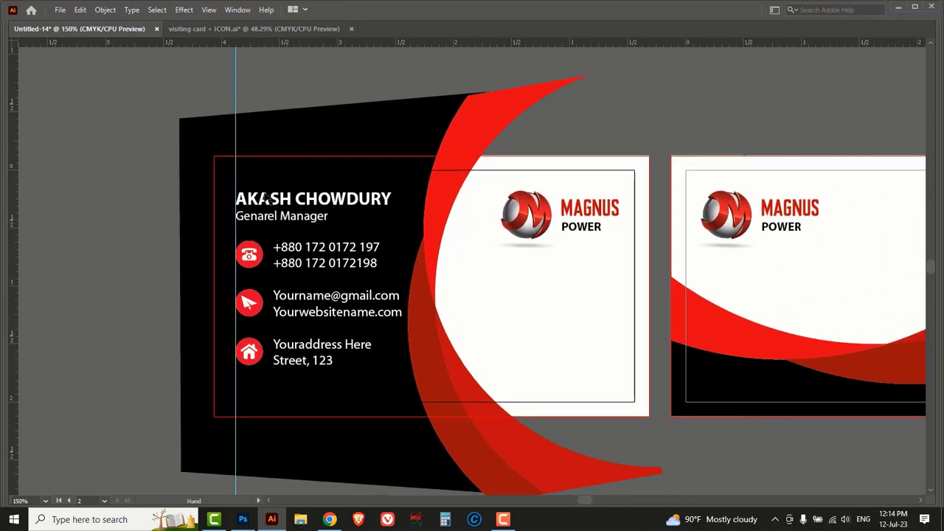
right_click(191, 87)
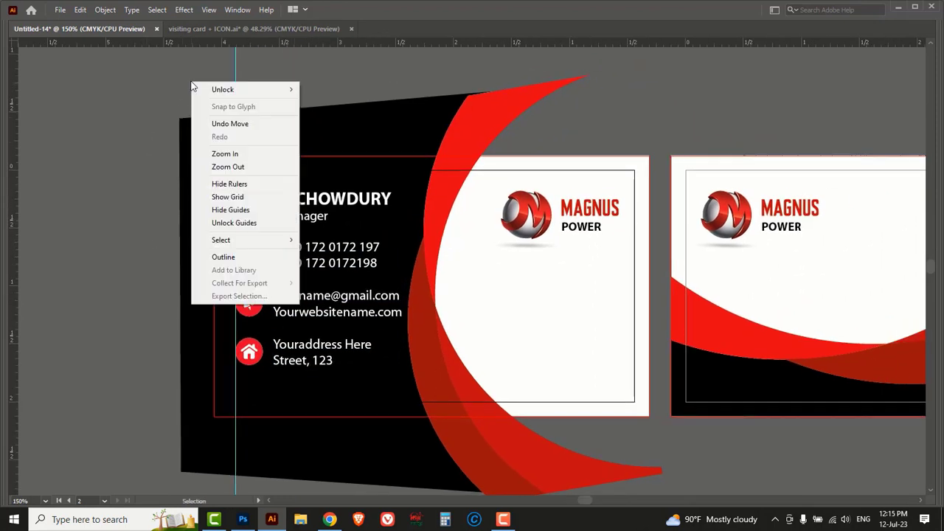
left_click(222, 223)
left_click_drag(191, 82, 305, 94)
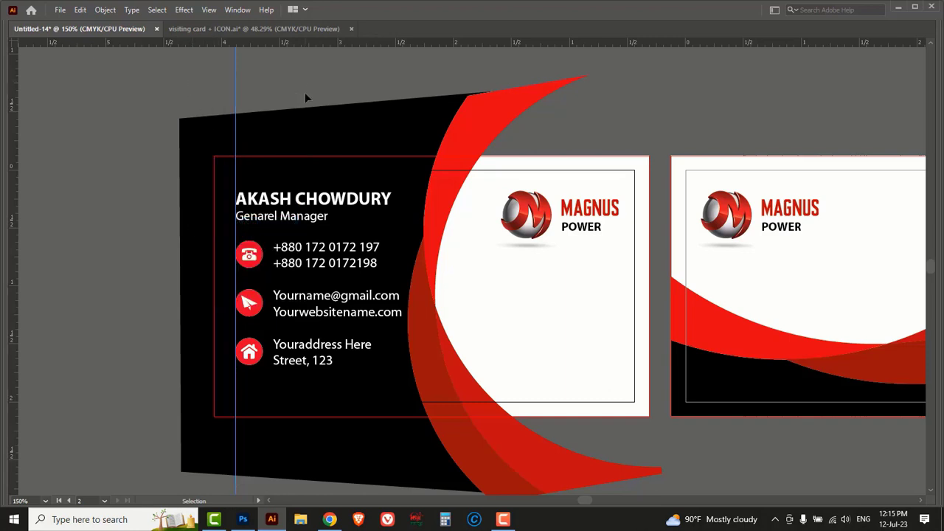
key("Delete")
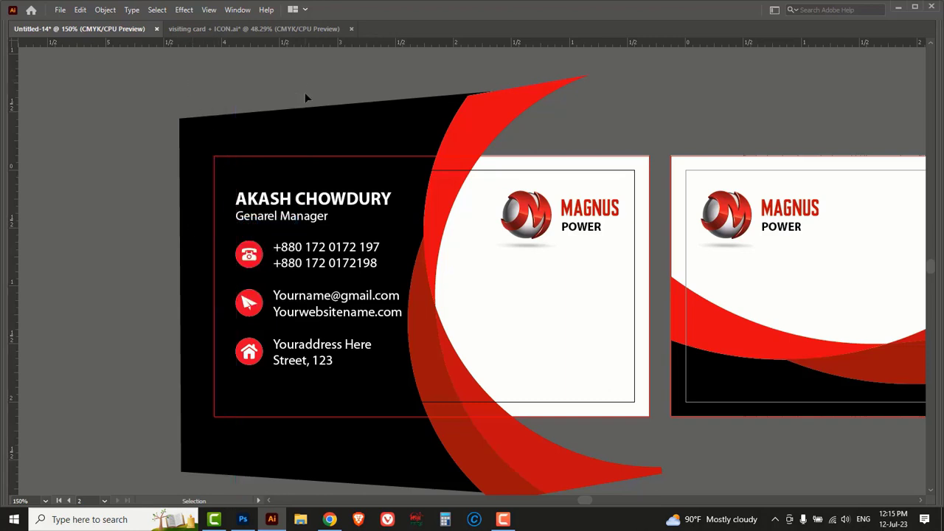
- Zoom out to see both cards, then zoom into the name and title area
key("z")
left_click(373, 116, "alt")
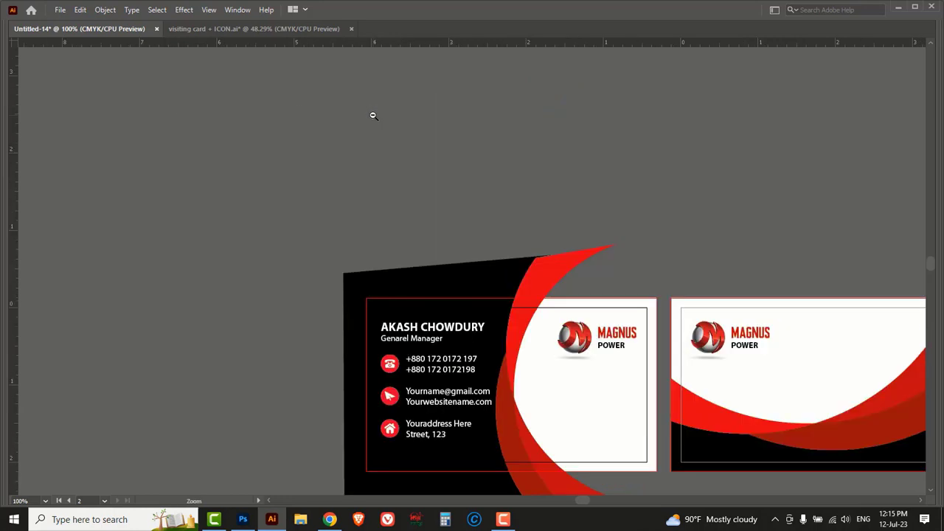
mouse_move(659, 357)
left_mouse_down()
mouse_move(588, 329)
mouse_move(450, 227)
left_mouse_up()
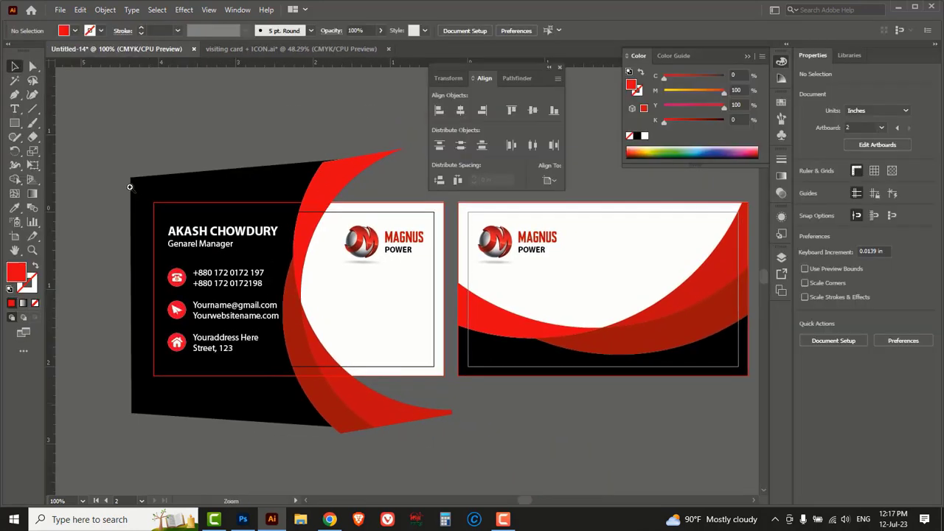
left_click_drag(132, 180, 351, 306)
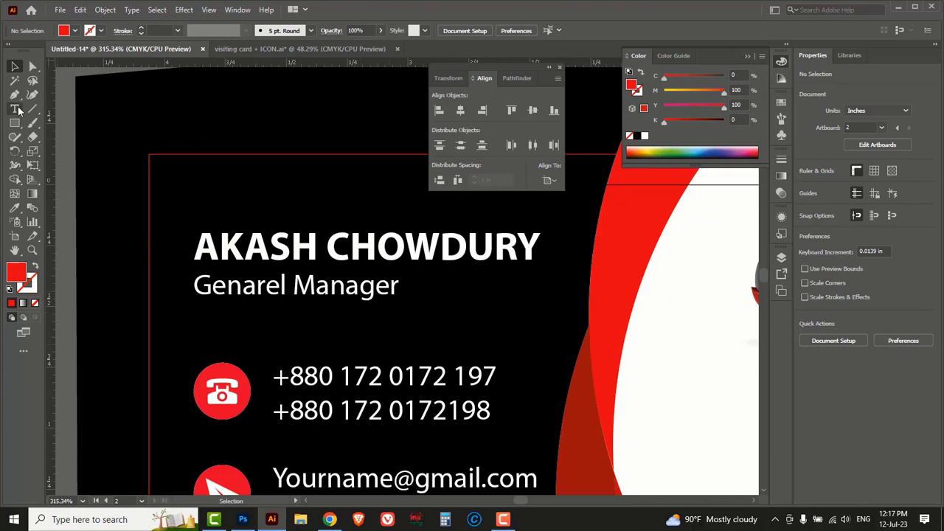
- Set the 'Genarel Manager' line to 9 pt
left_click(15, 109)
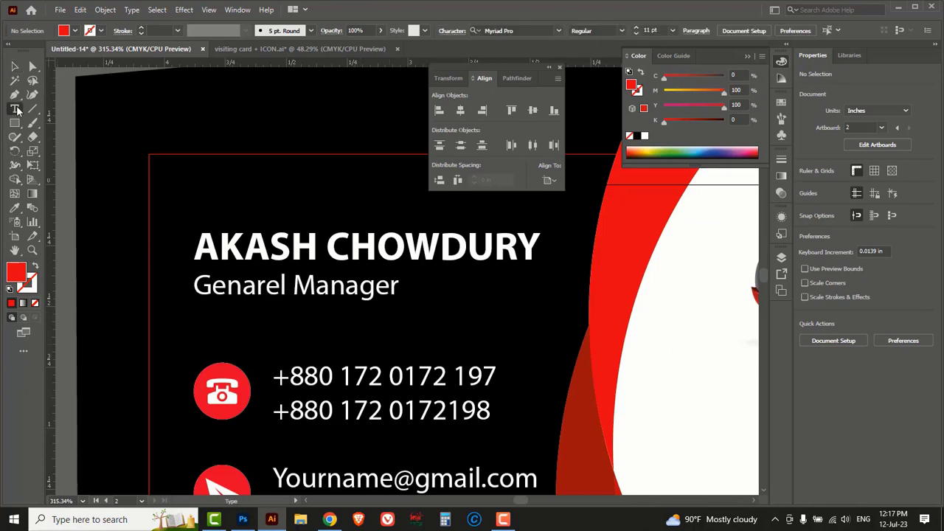
left_click(15, 109)
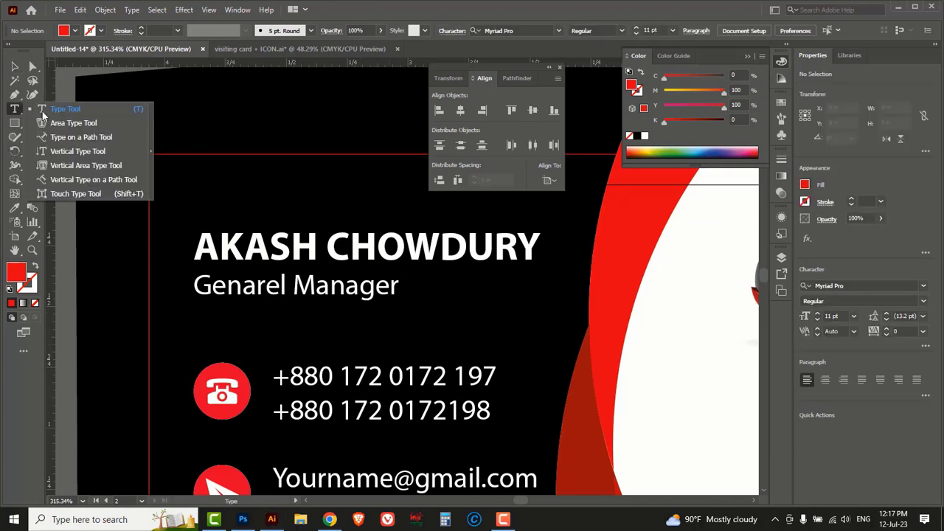
left_click(266, 286)
triple_click(265, 285)
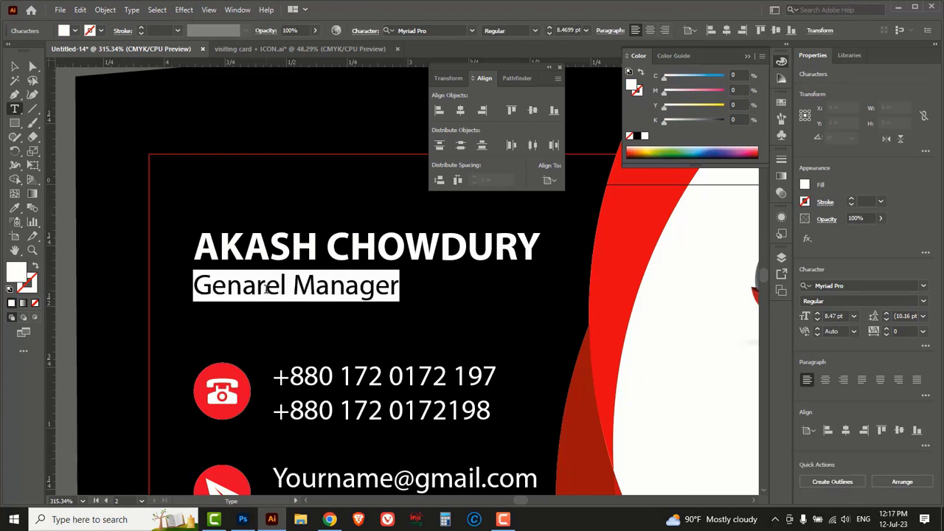
left_click(817, 314)
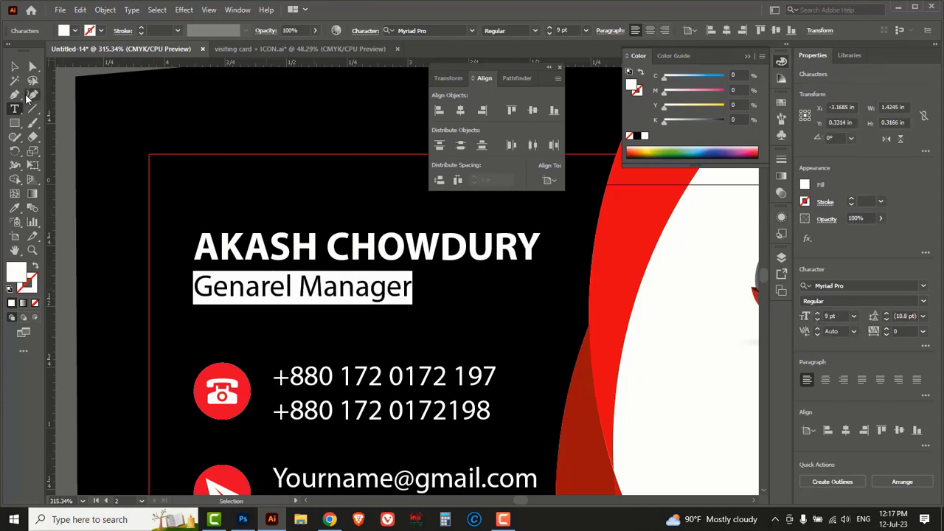
- Draw a thin red rectangle under 'Genarel Manager' as an underline bar
left_click(16, 124)
right_click(16, 125)
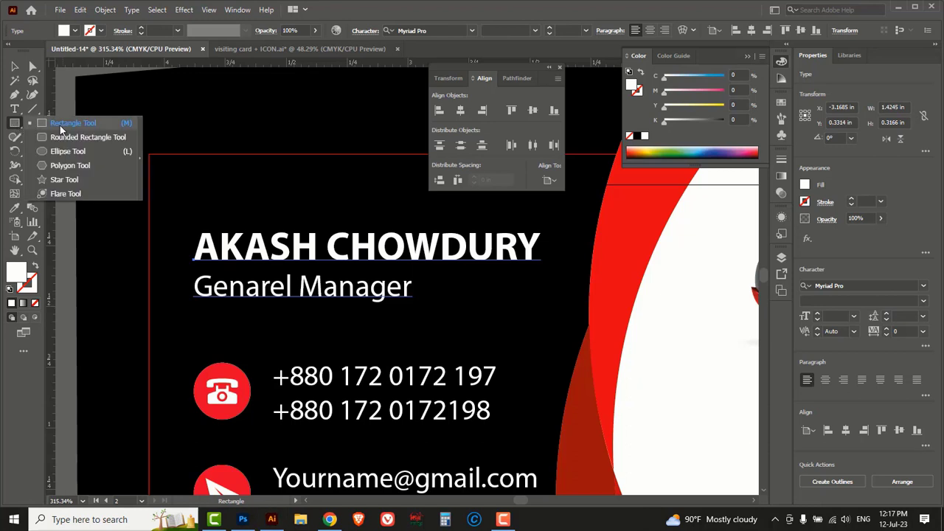
left_click(60, 125)
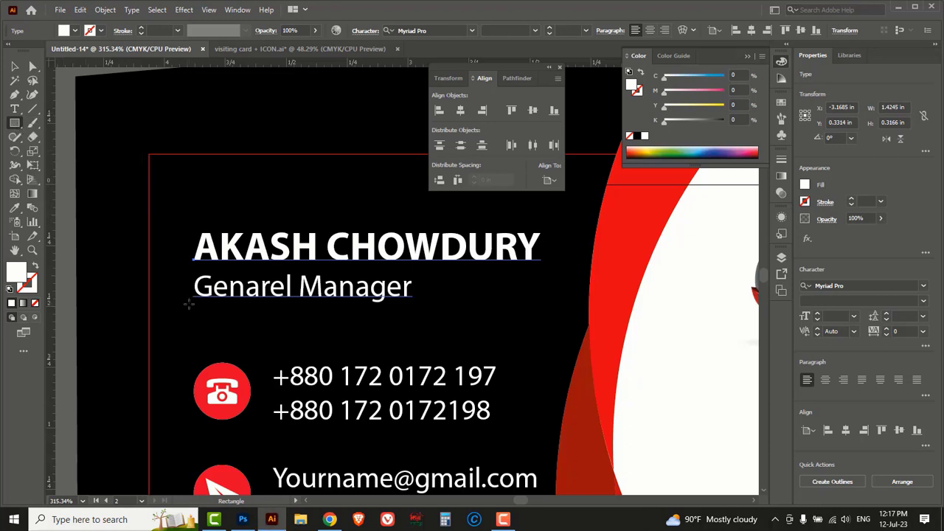
left_click_drag(189, 302, 346, 308)
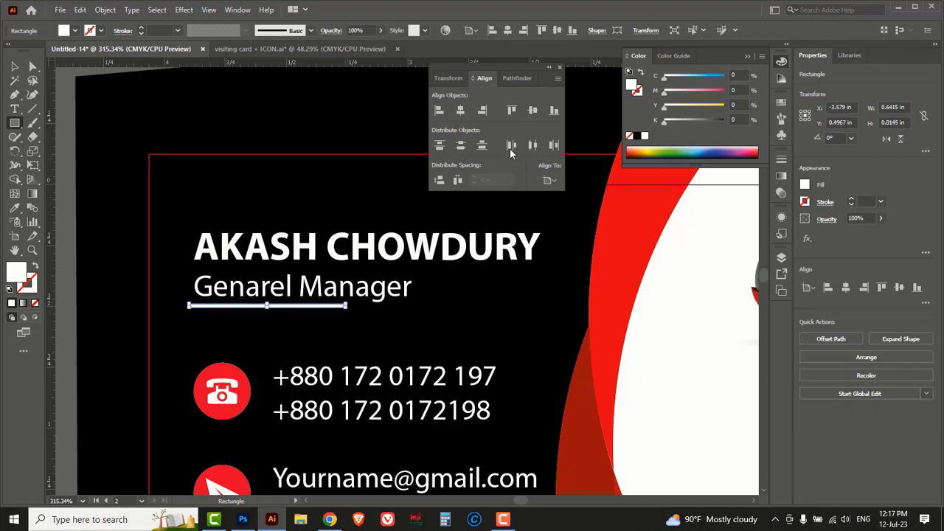
mouse_move(666, 106)
left_mouse_down()
mouse_move(723, 106)
mouse_move(723, 90)
left_mouse_up()
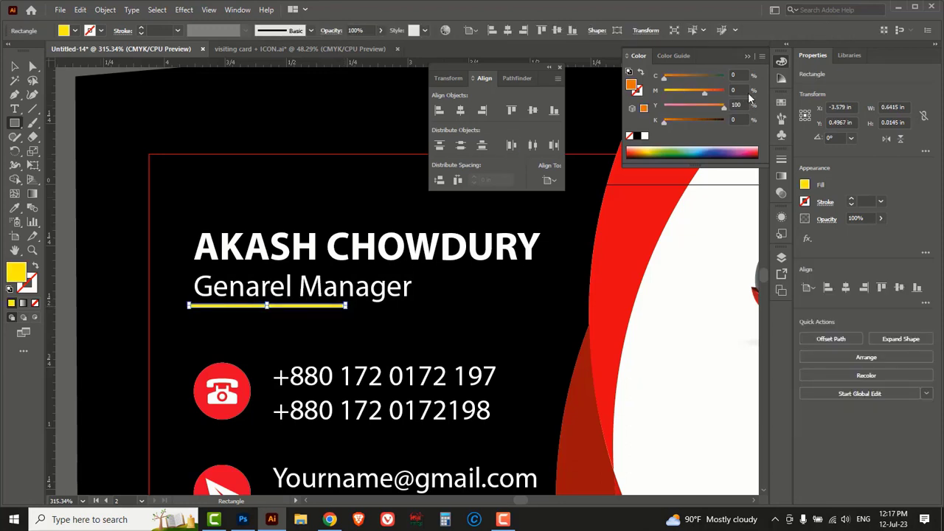
left_click(15, 66)
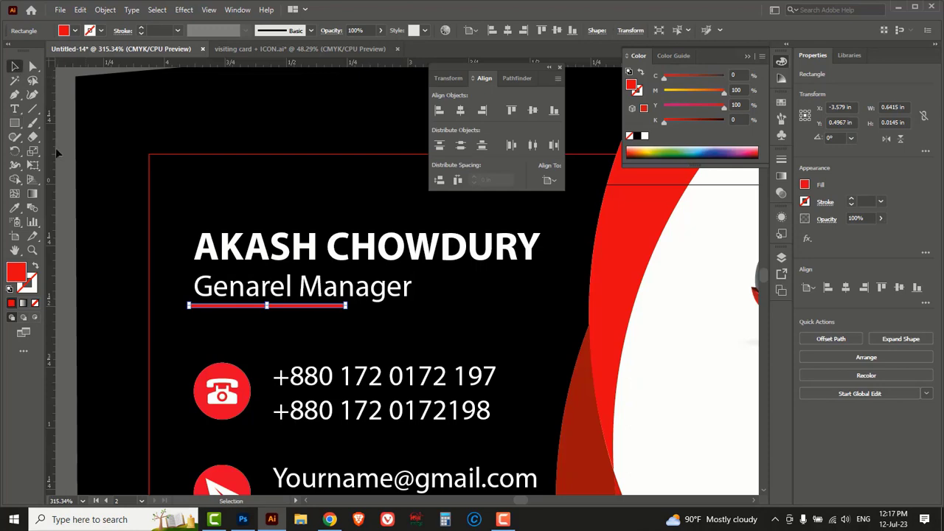
left_click(64, 151)
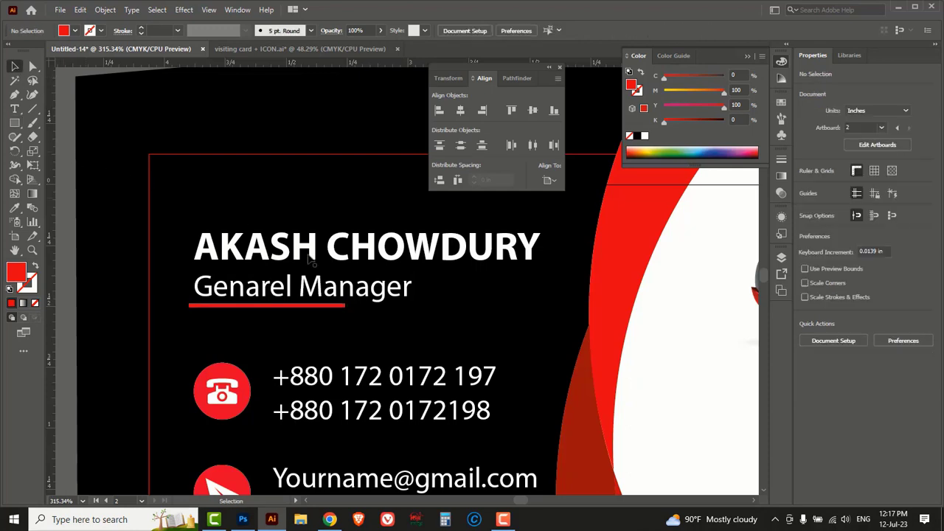
left_click(442, 319, "alt")
left_click(528, 298, "alt")
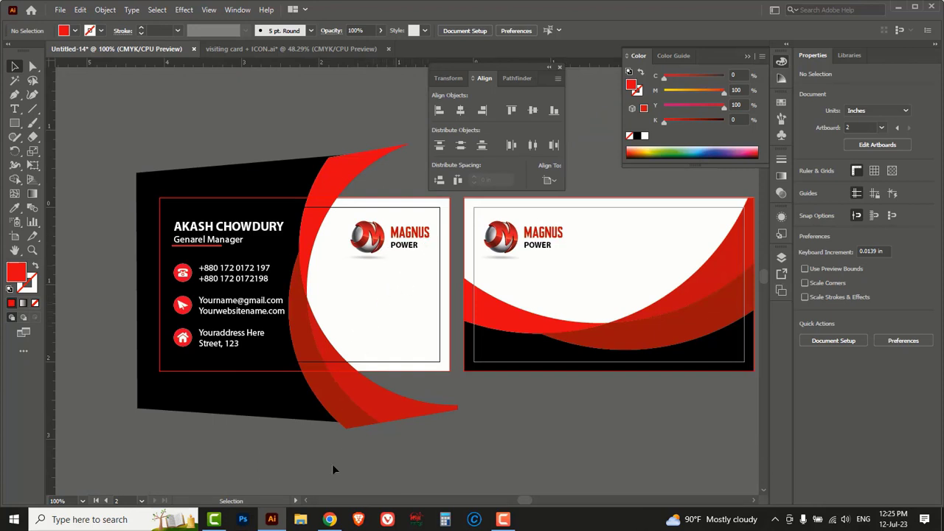
- In Chrome, search Google for 'qr code generator' and scroll to the the-qrcode-generator.com result
left_click(330, 519)
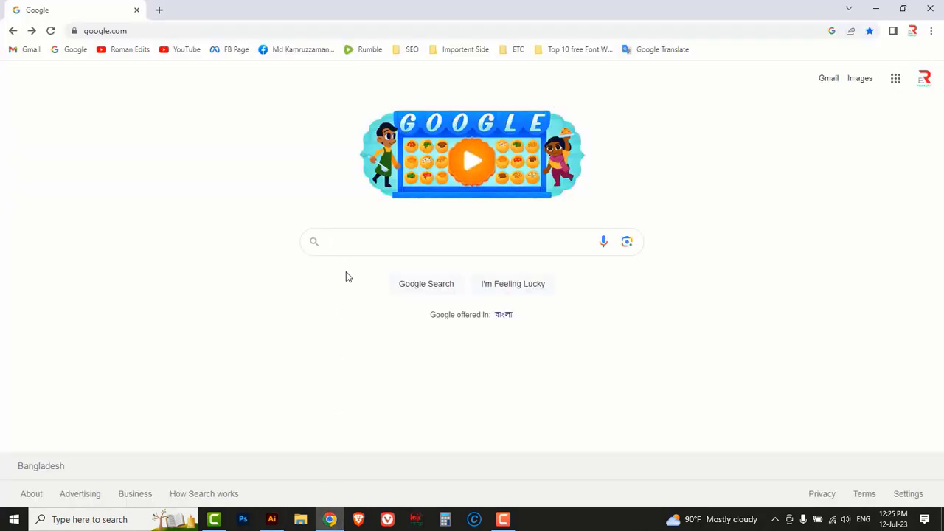
type("q")
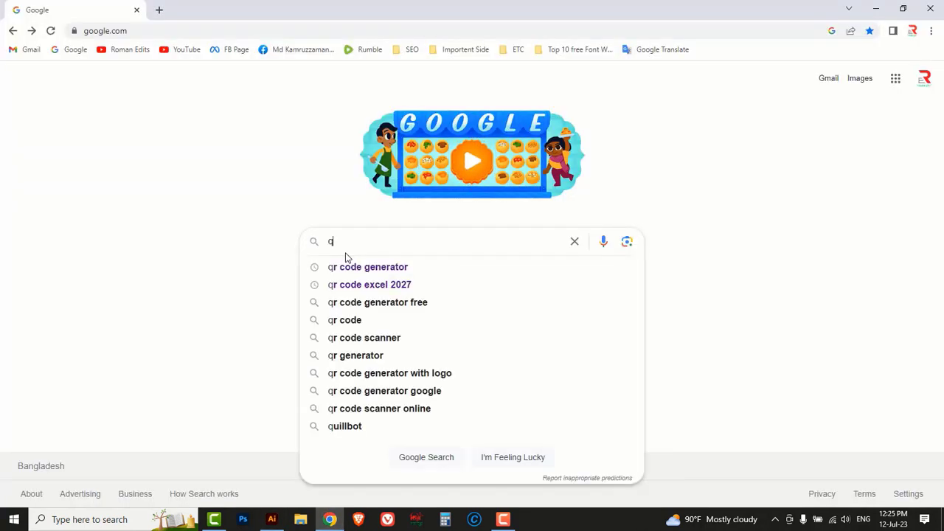
type("r cod")
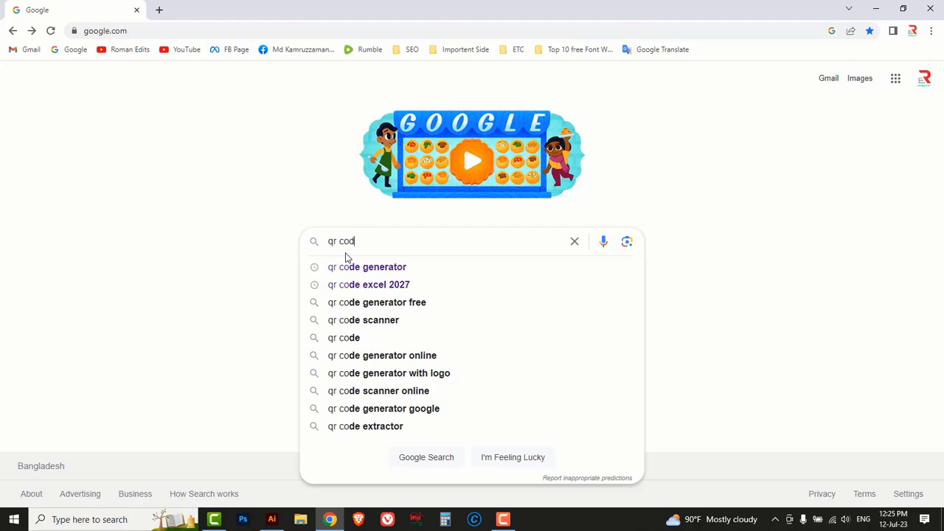
type("e")
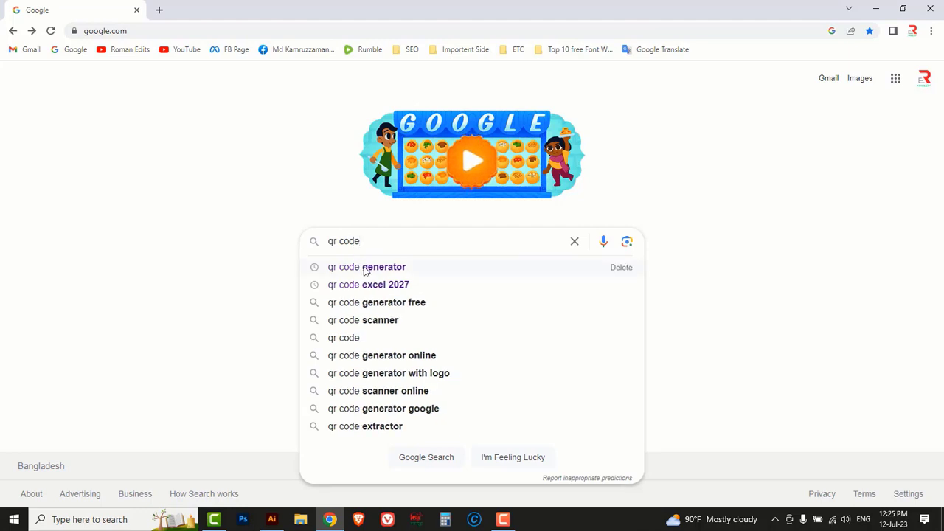
left_click(364, 267)
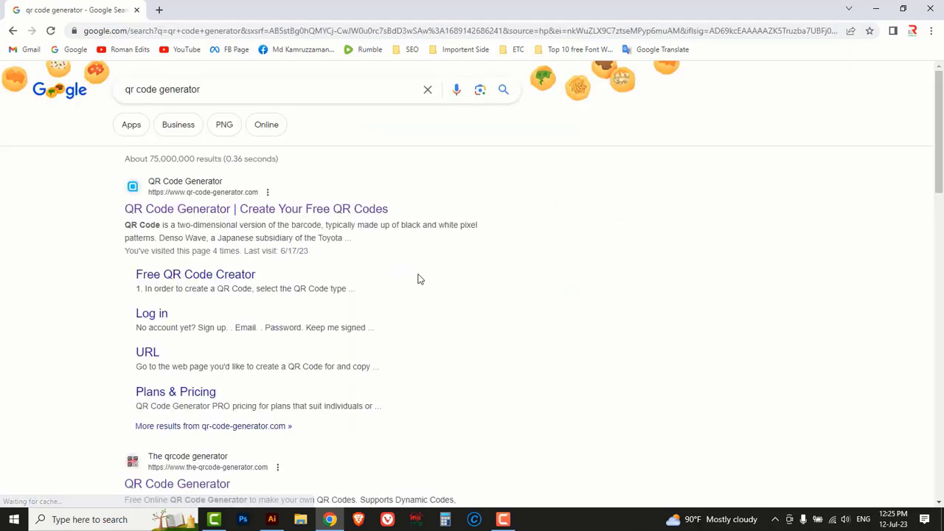
scroll(482, 282, "down", 2)
scroll(482, 282, "down", 2)
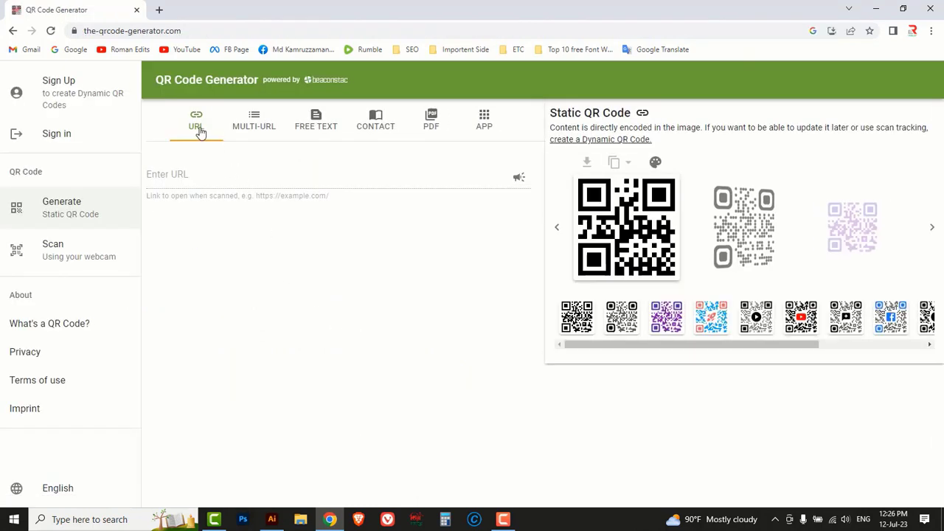
- Generate a free-text QR code for 'magnus power' and download it as a 1000px PNG
left_click(319, 129)
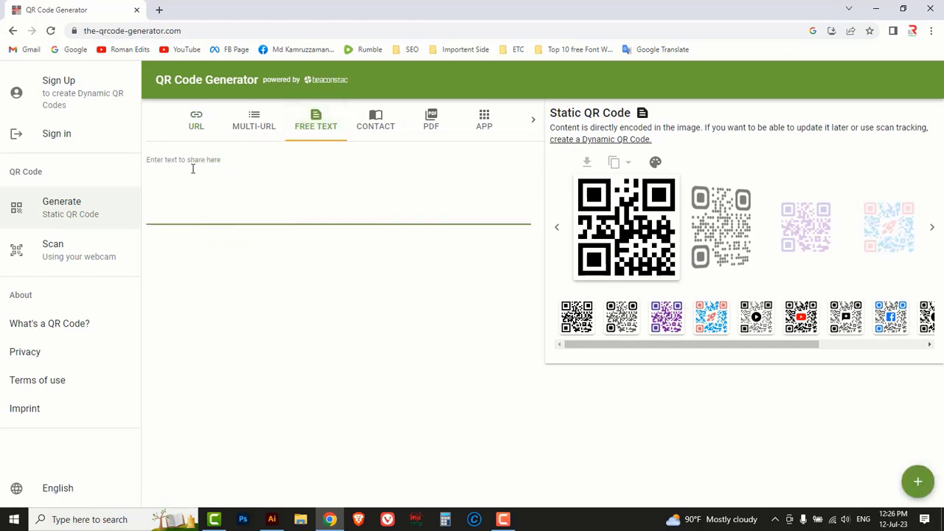
type("ma")
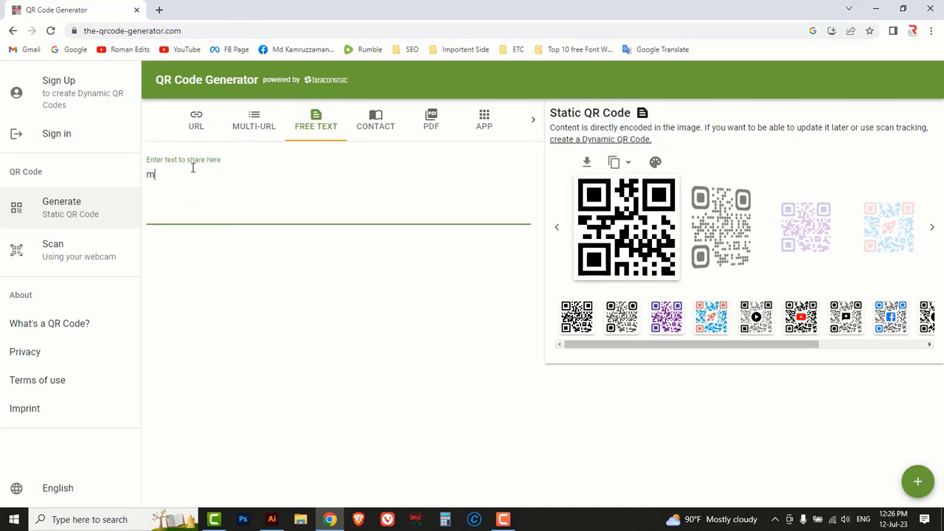
type("gnus ")
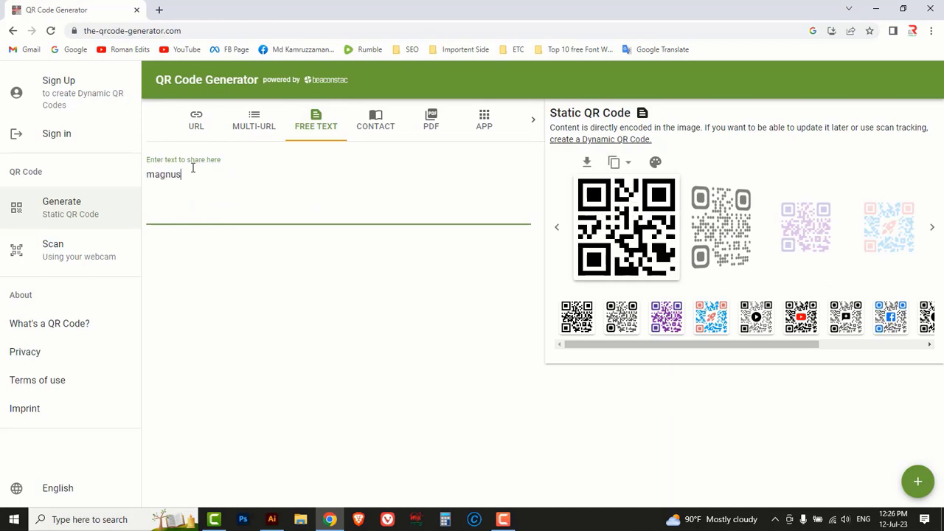
type("po")
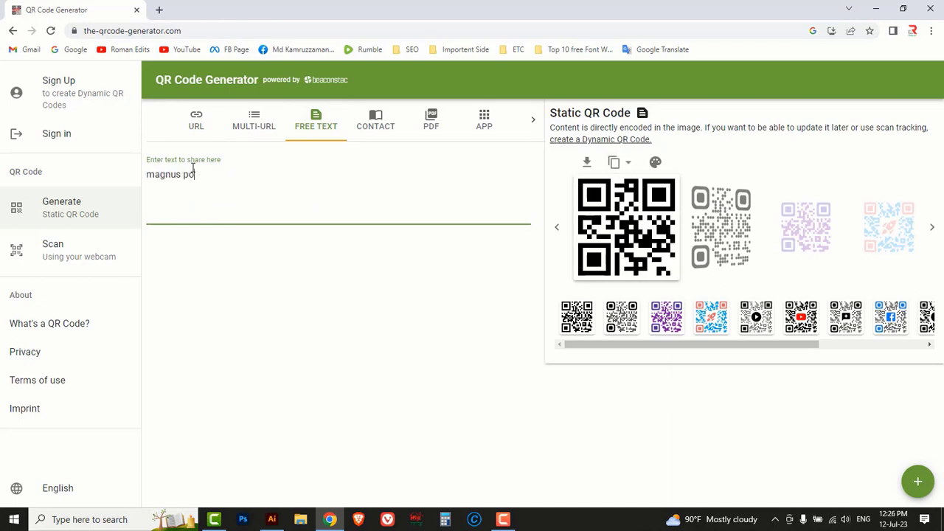
type("wer")
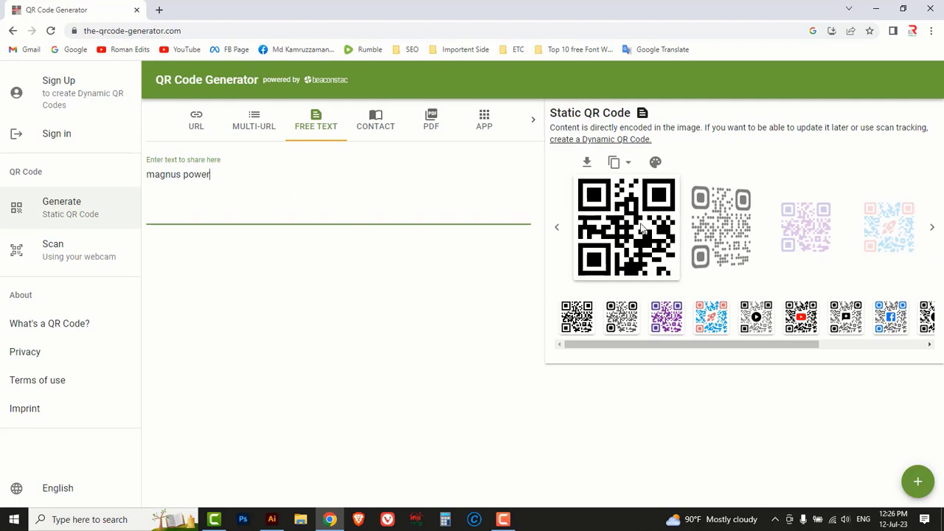
left_click(588, 163)
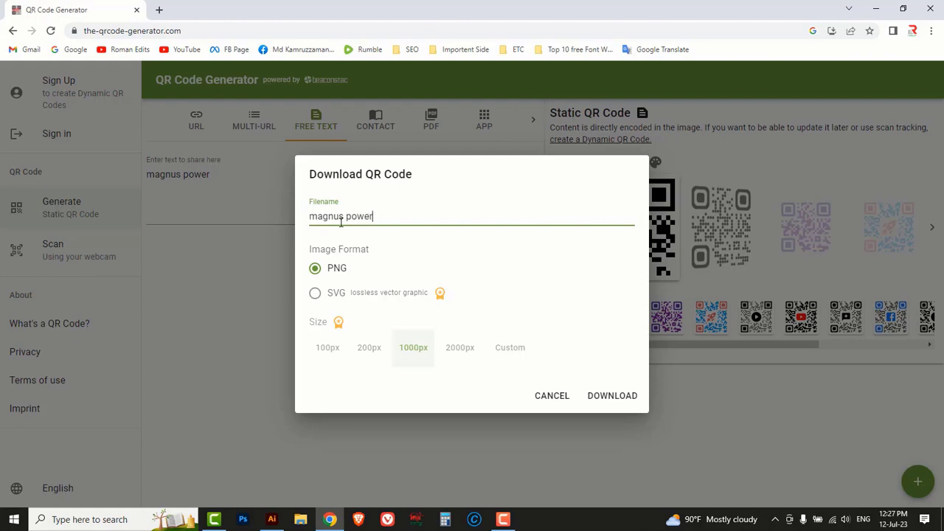
left_click(611, 397)
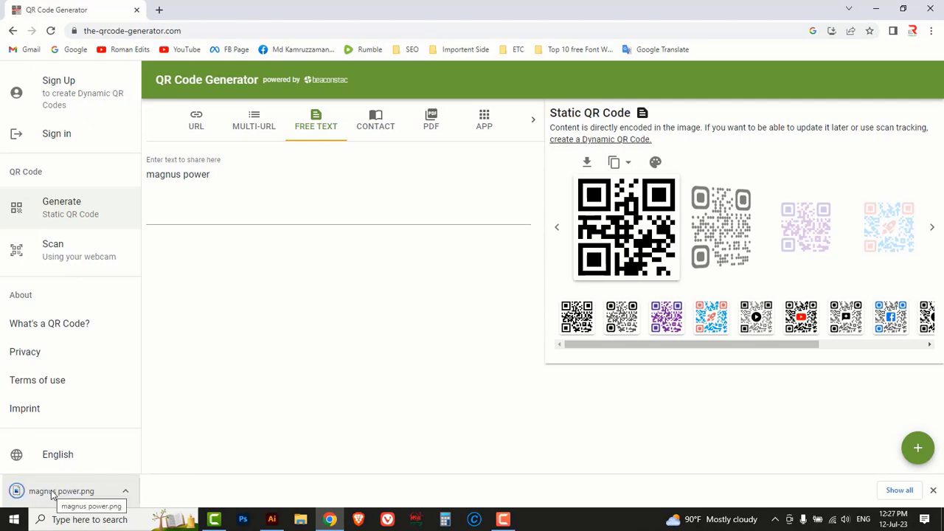
left_click(875, 9)
- Open the Downloads folder in File Explorer and select the magnus power image
left_click(899, 9)
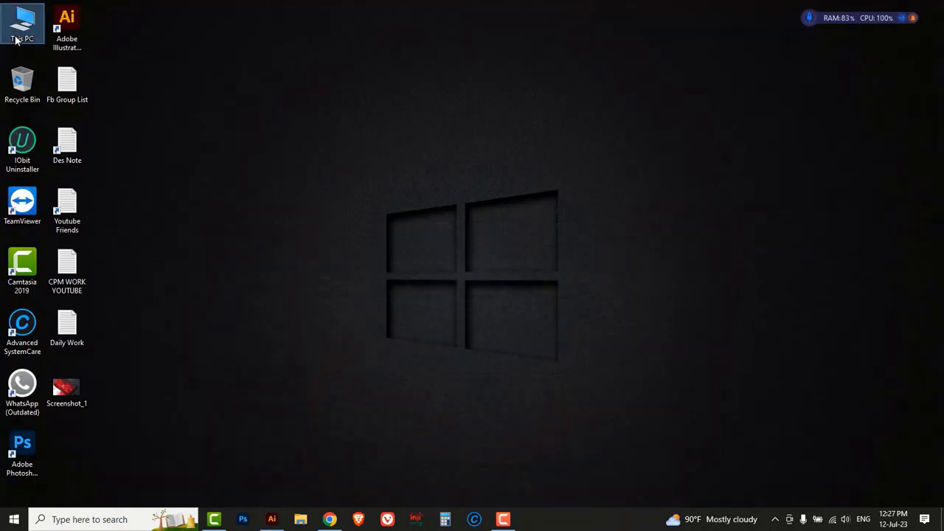
double_click(16, 36)
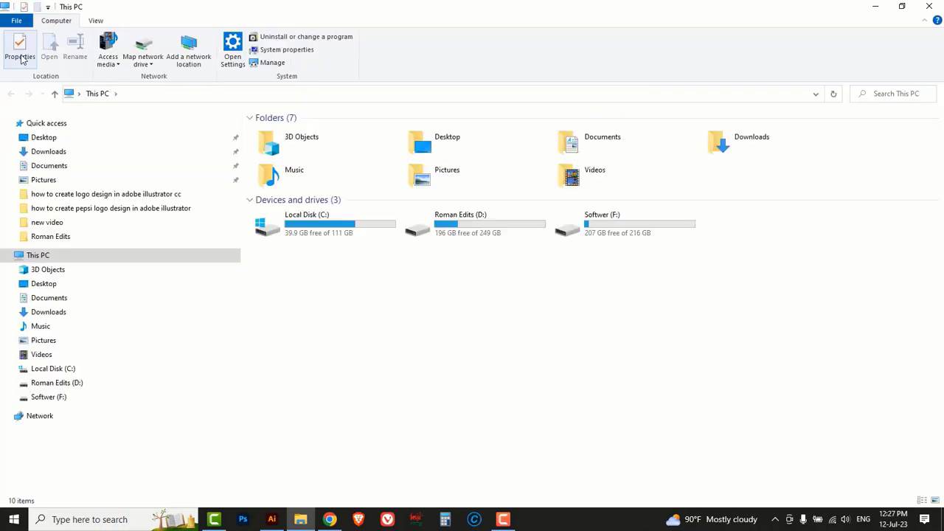
left_click(63, 156)
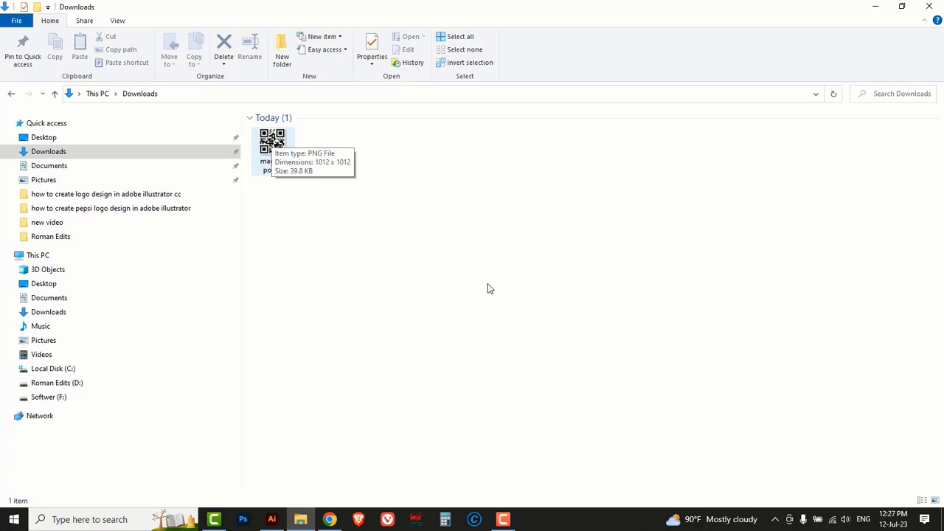
left_click(272, 151)
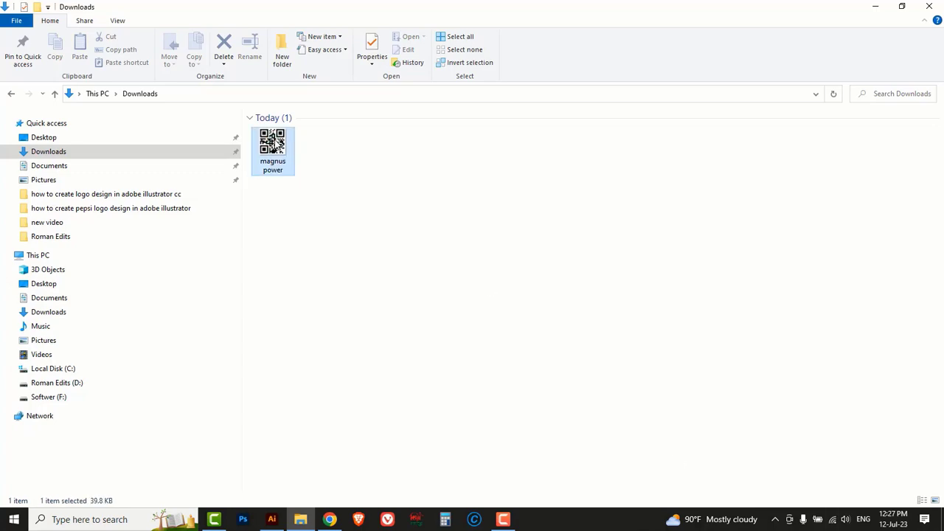
left_click(271, 520)
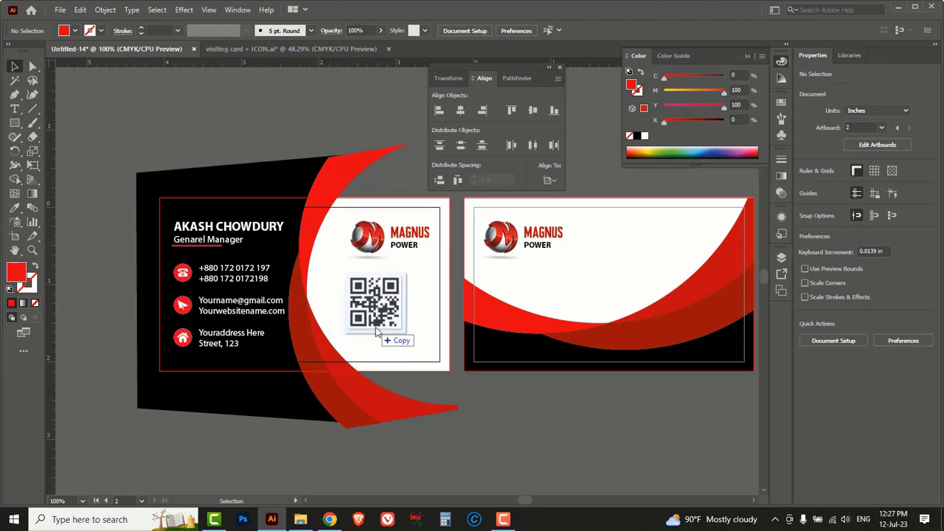
- Place the magnus power PNG, scale it to about 0.53 in square, and move it below the front card
left_click_drag(360, 344, 376, 327)
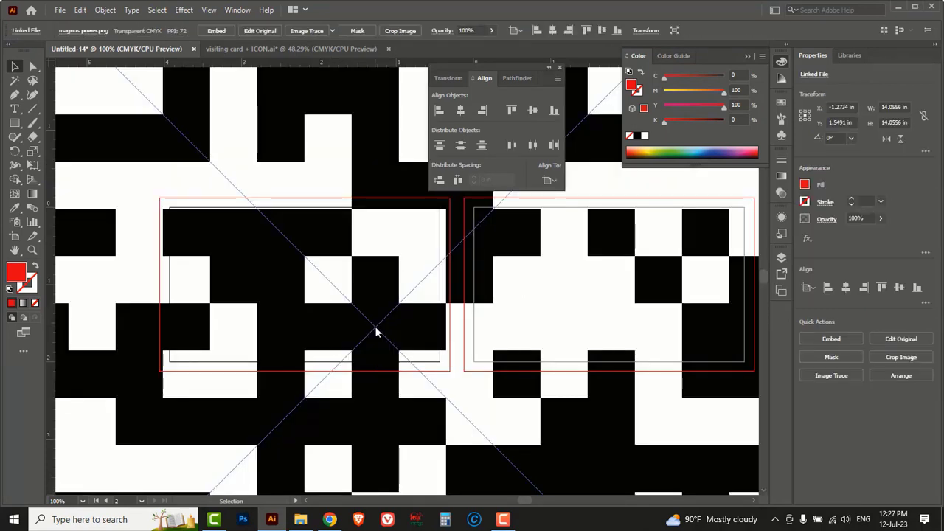
key("ctrl+minus")
key("ctrl+minus")
key("ctrl+minus")
key("ctrl+minus")
key("ctrl+minus")
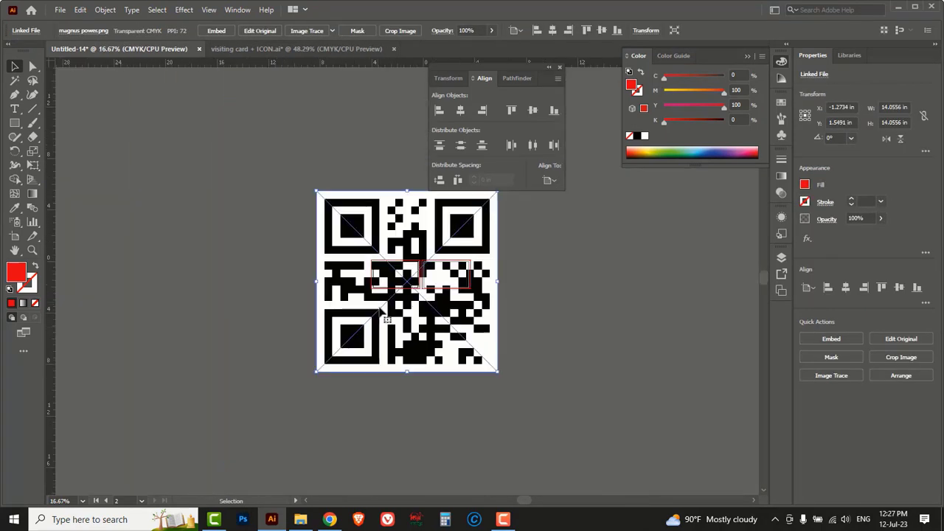
mouse_move(497, 371)
left_mouse_down()
mouse_move(421, 291)
mouse_move(436, 299)
left_mouse_up()
left_click_drag(457, 414, 399, 346)
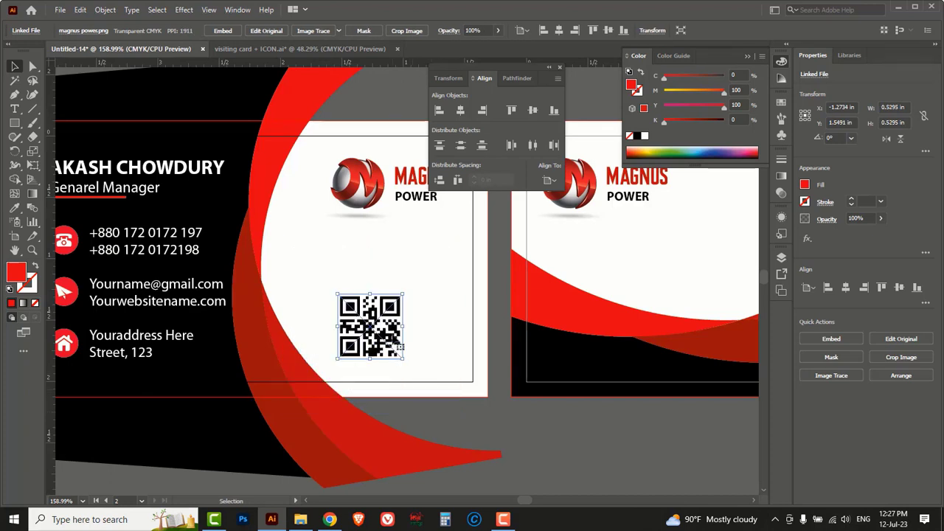
left_click_drag(390, 338, 403, 348)
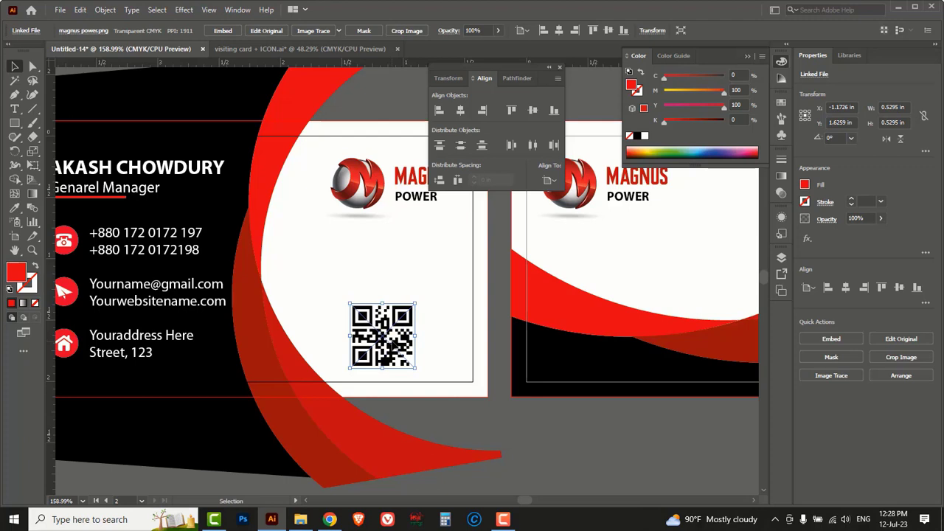
left_click_drag(449, 391, 381, 224)
mouse_move(339, 174)
left_mouse_down()
mouse_move(463, 358)
mouse_move(510, 397)
left_mouse_up()
key("ctrl+shift+a")
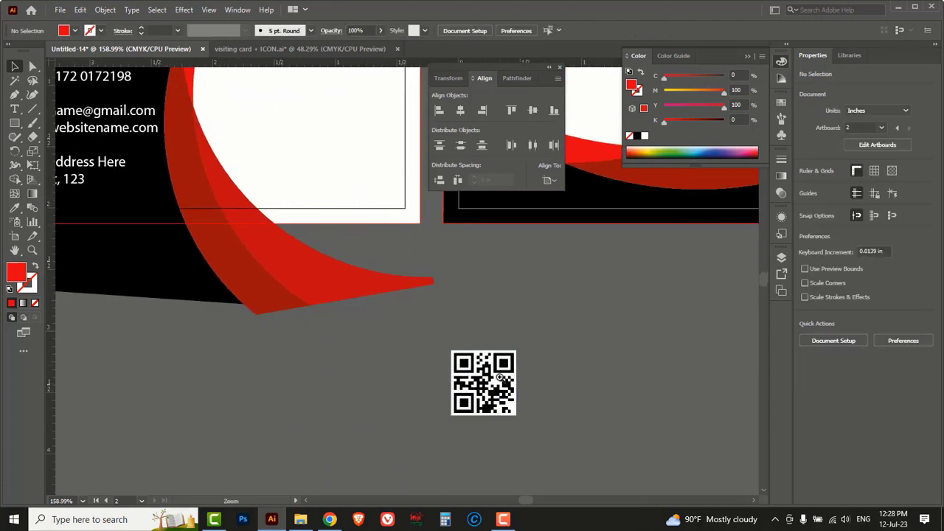
- Draw a rectangle over the QR code with no fill and a red 0.75 pt stroke
key("ctrl+plus")
key("ctrl+plus")
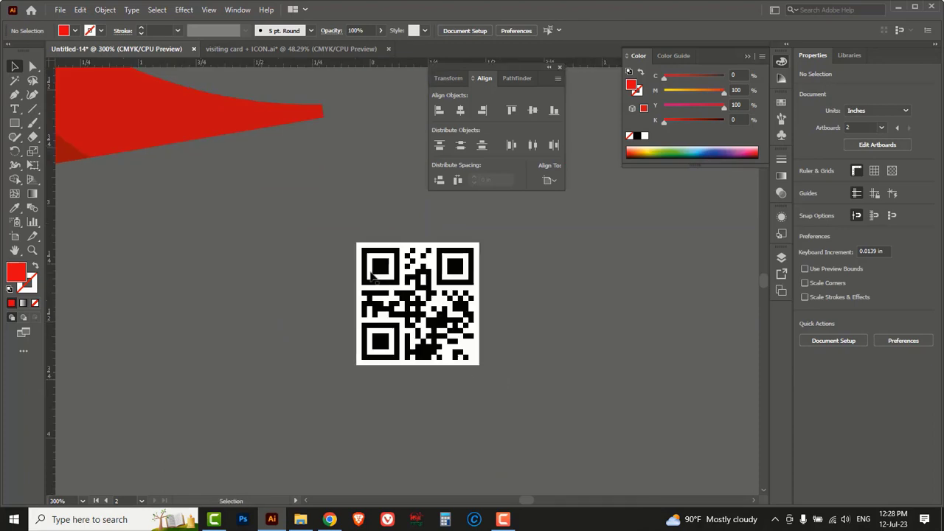
left_click(15, 123)
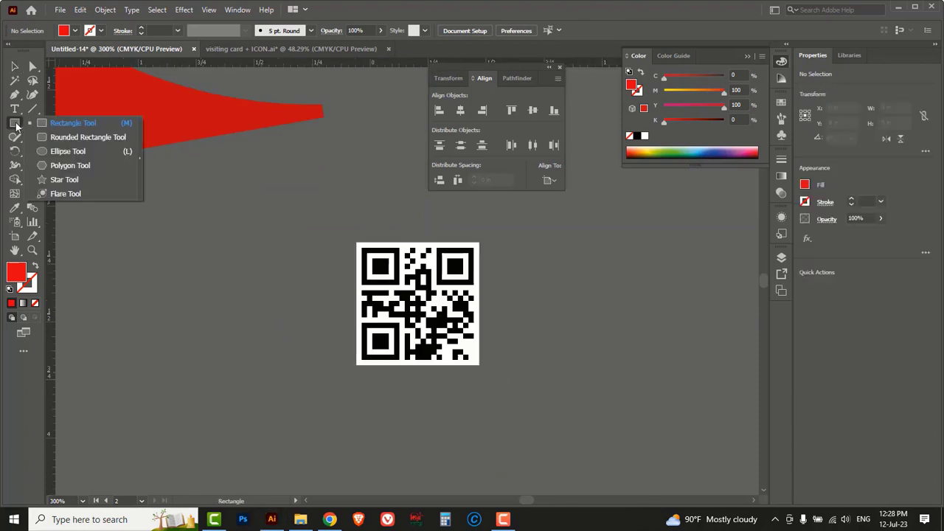
left_click(79, 124)
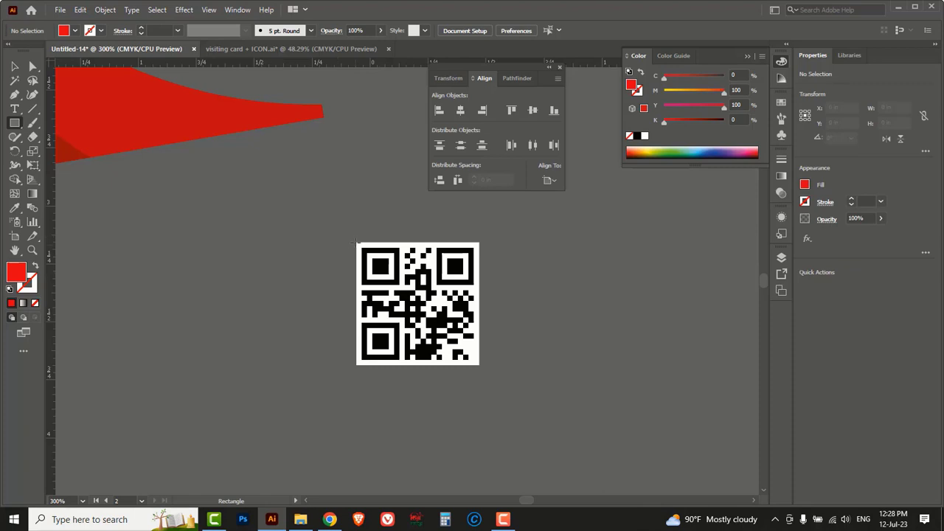
left_click_drag(356, 242, 480, 364)
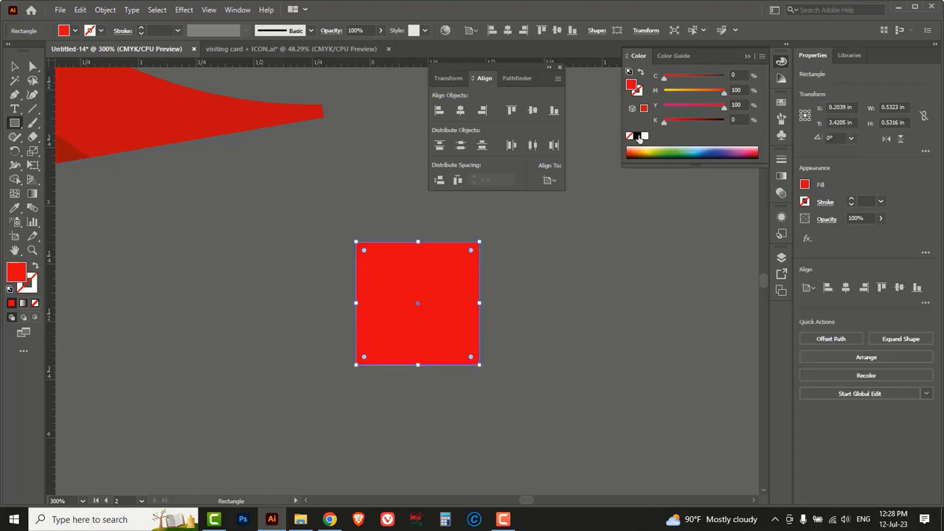
left_click(630, 136)
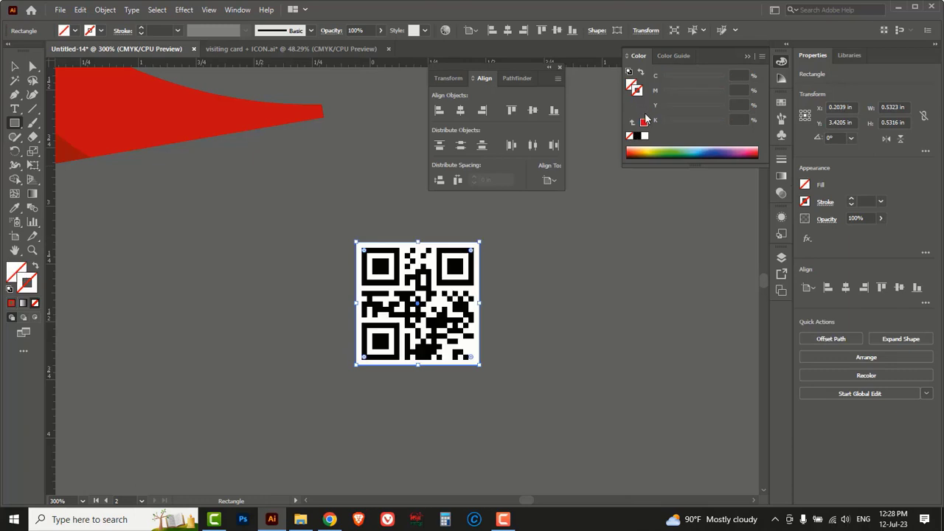
left_click(644, 123)
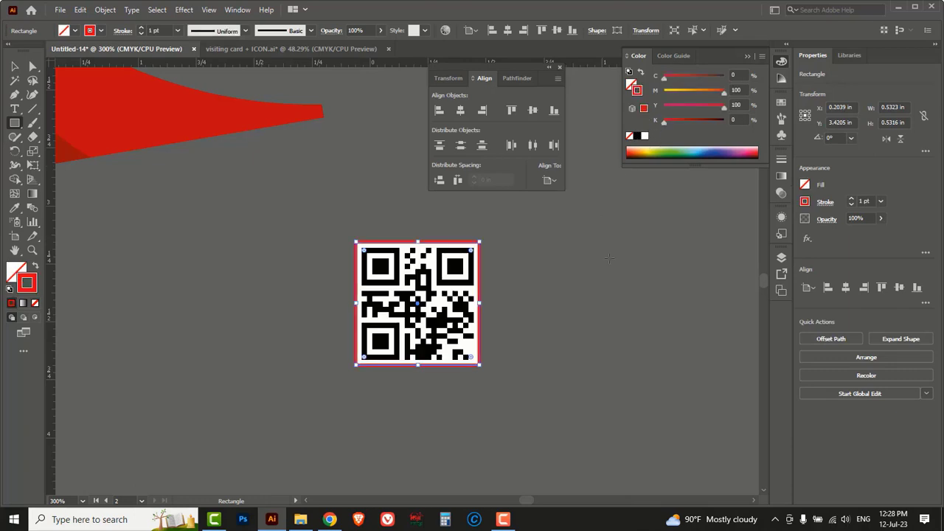
left_click(880, 202)
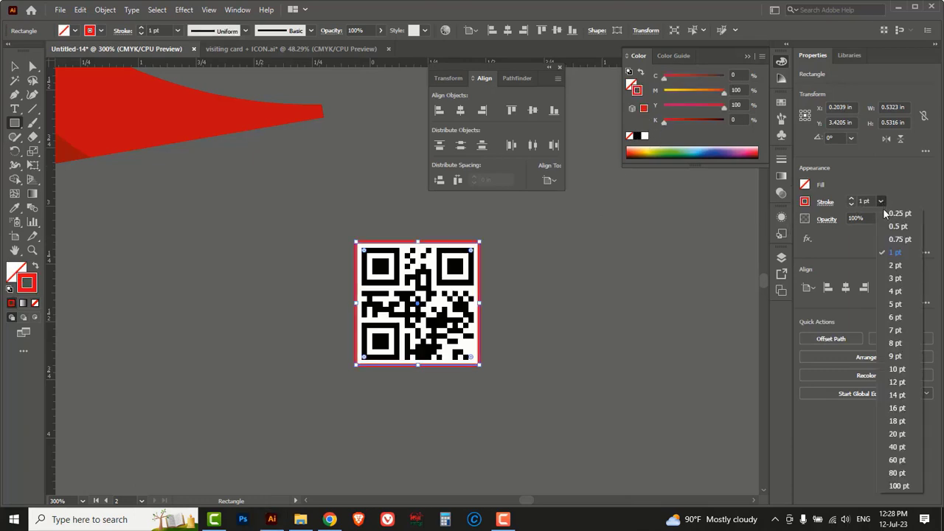
left_click(896, 235)
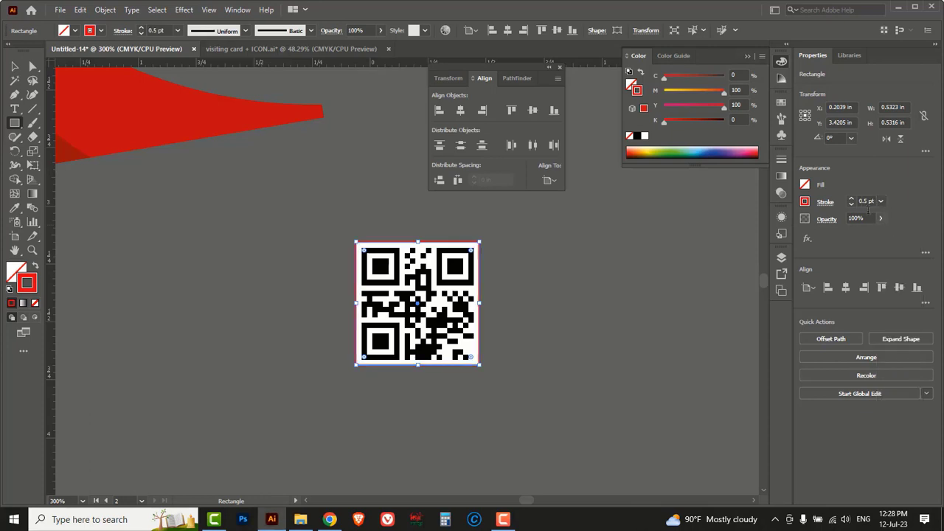
left_click(851, 200)
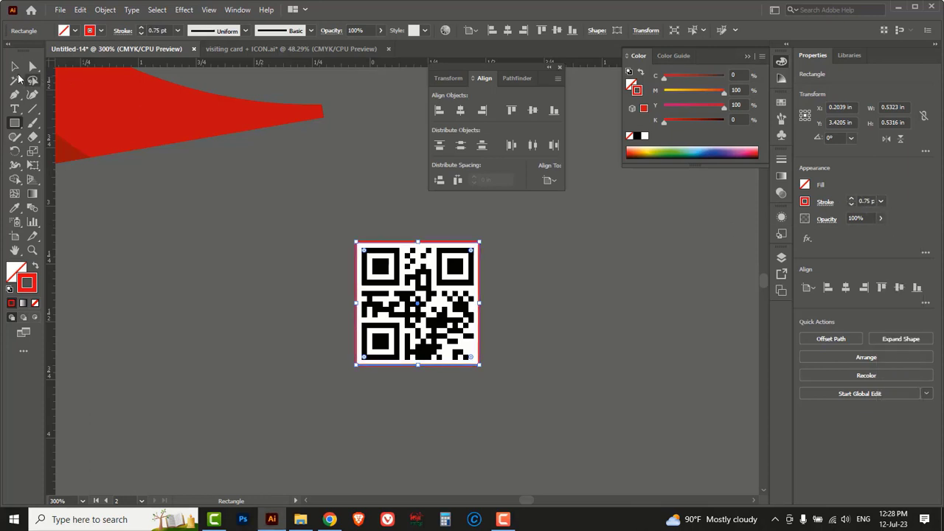
- Group the QR code with its red frame, then zoom out to the cards
left_click(11, 66)
left_click_drag(283, 220, 510, 371)
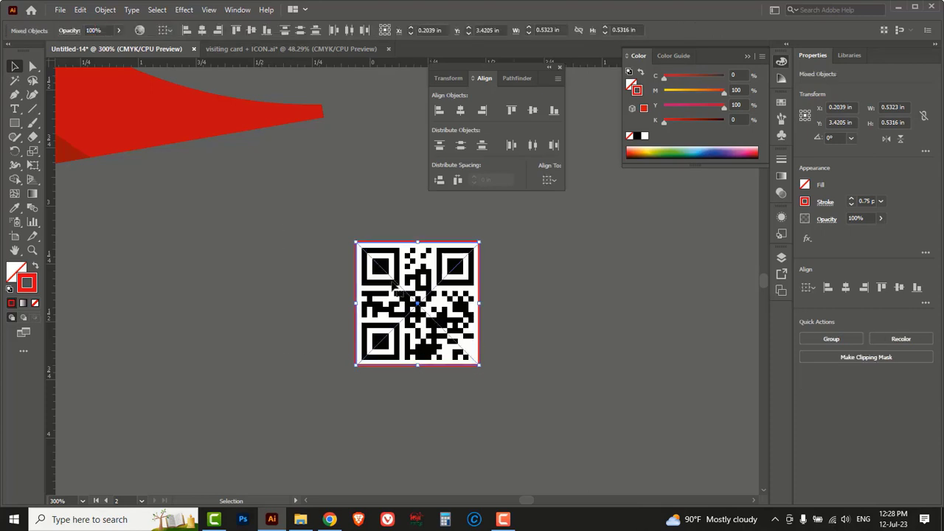
right_click(410, 271)
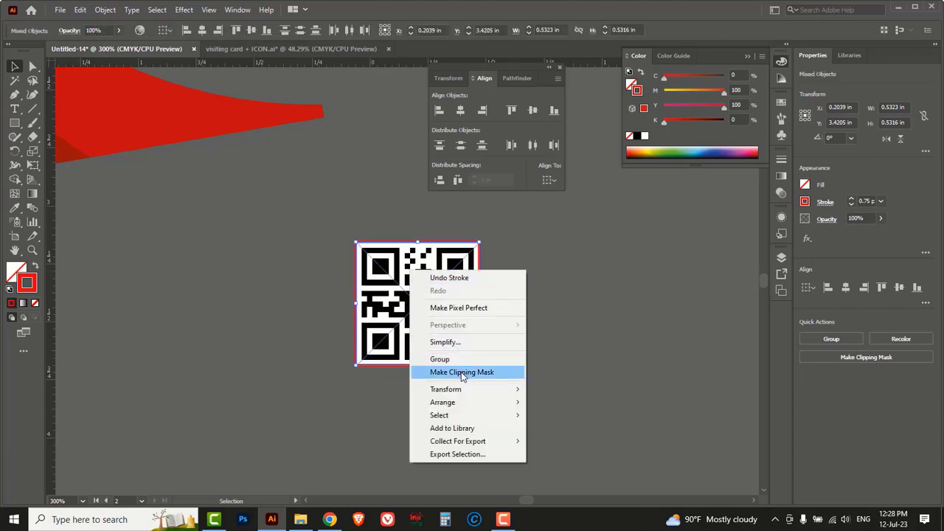
left_click(440, 360)
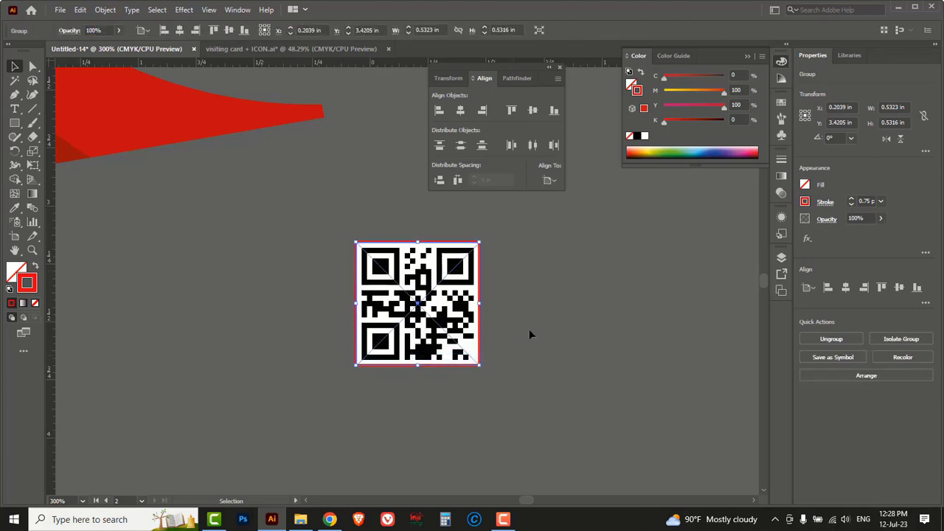
left_click(535, 324)
key("ctrl+minus")
key("ctrl+minus")
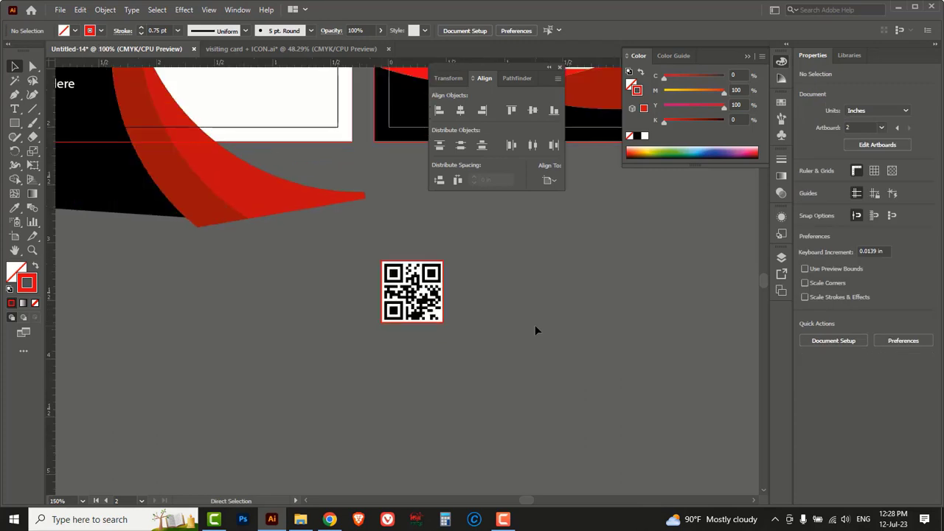
key("ctrl+minus")
key("ctrl+minus")
- Place the framed QR code at the lower right of the front card's white area
mouse_move(393, 286)
left_mouse_down()
mouse_move(436, 378)
mouse_move(390, 285)
left_mouse_up()
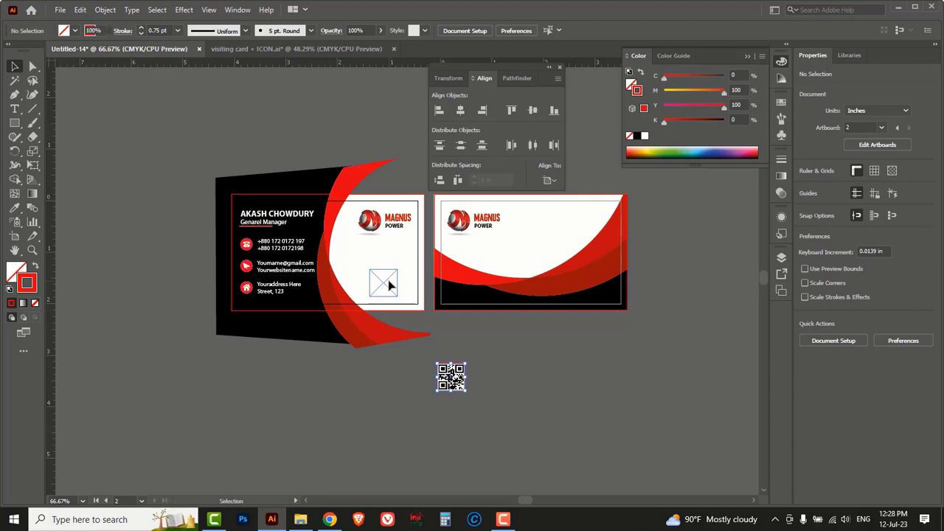
left_click(486, 362)
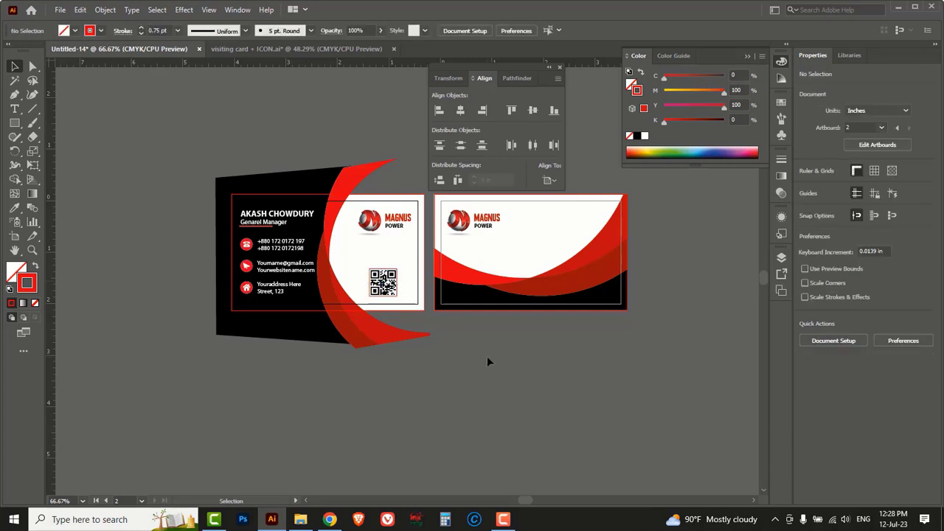
key("Tab")
key("z")
left_click_drag(160, 118, 688, 359)
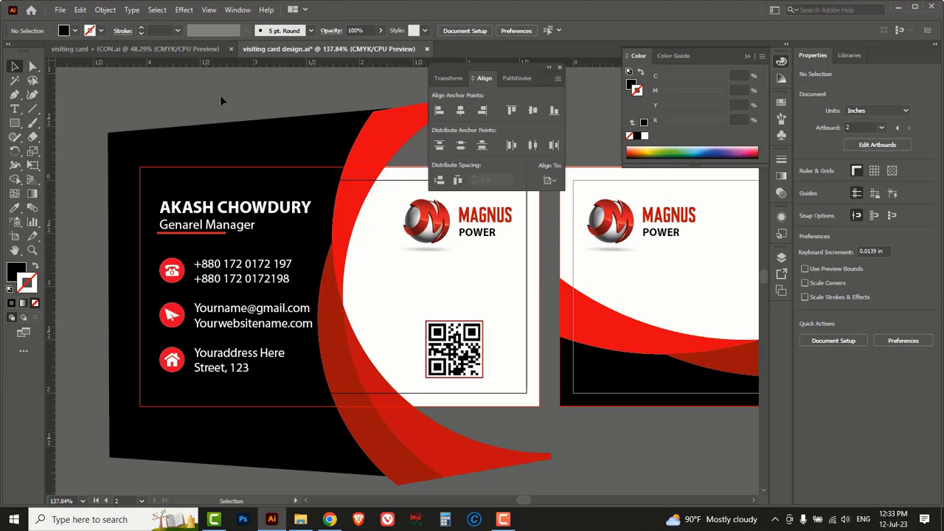
- Unlock all background shapes, scale them down slightly and nudge them right
left_click(104, 10)
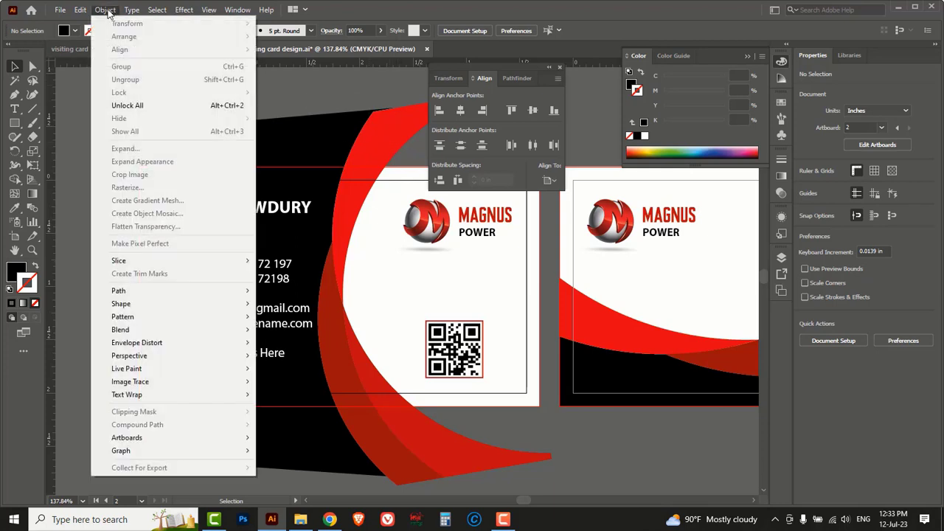
left_click(127, 106)
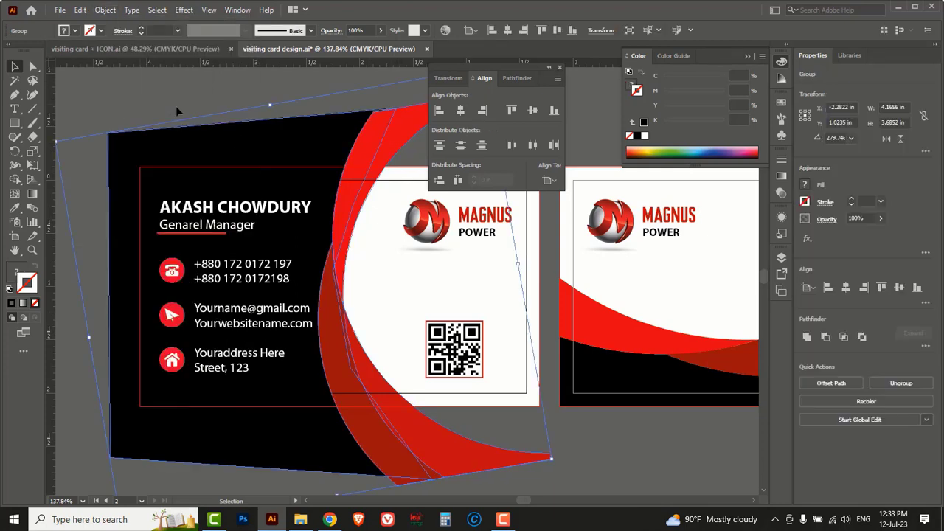
key("Tab")
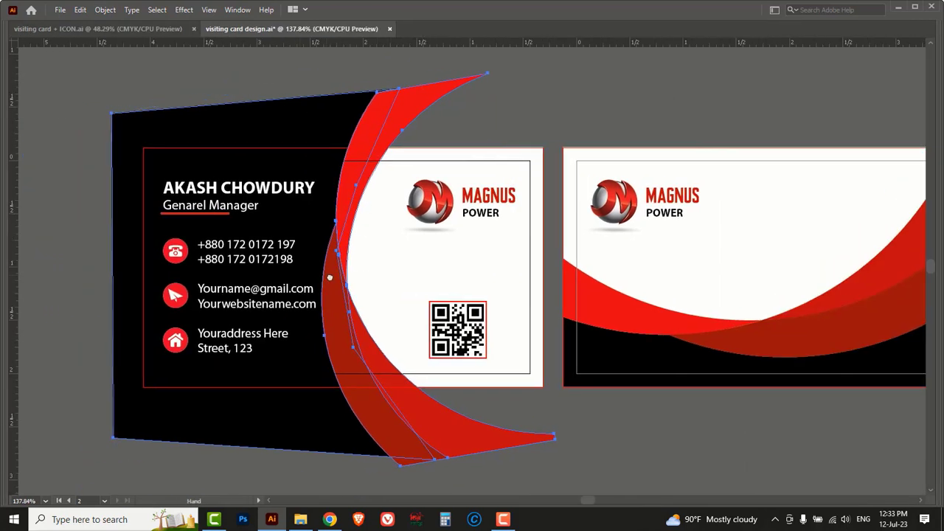
left_click_drag(559, 447, 528, 416)
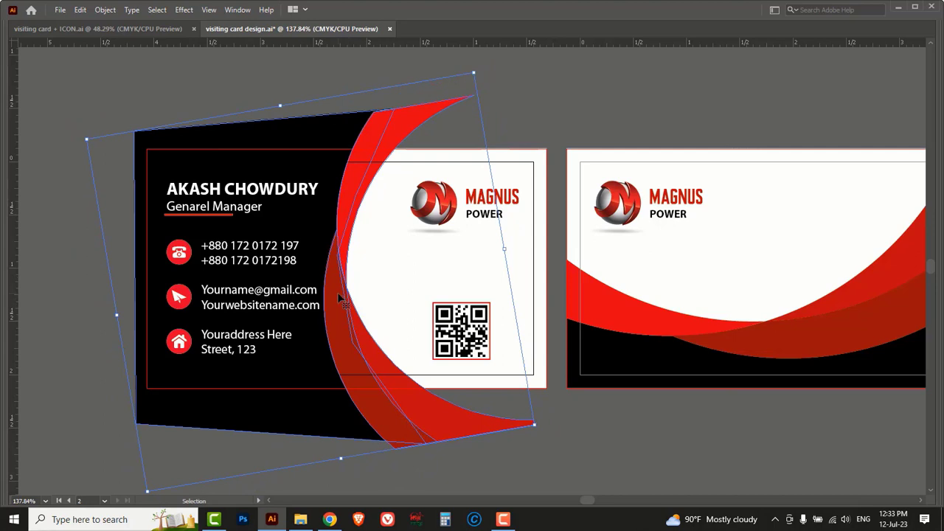
left_click_drag(339, 300, 358, 300)
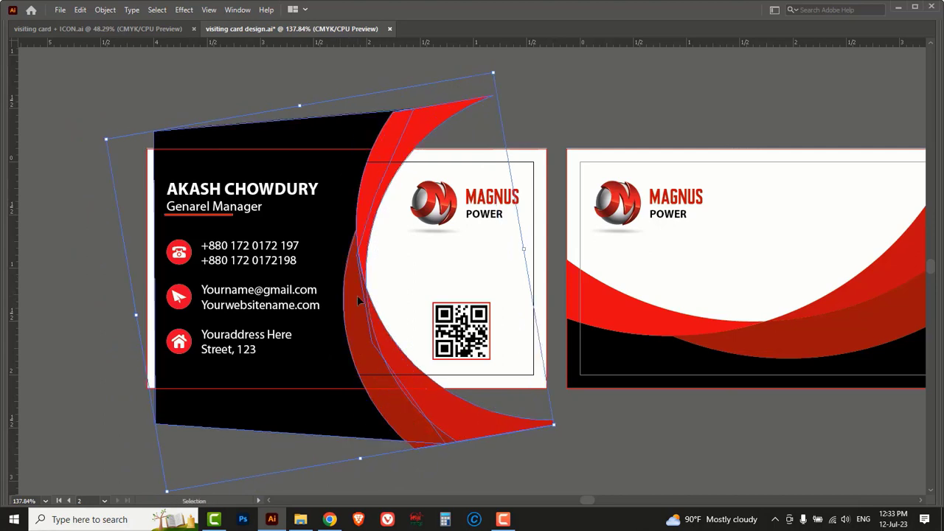
left_click(95, 104)
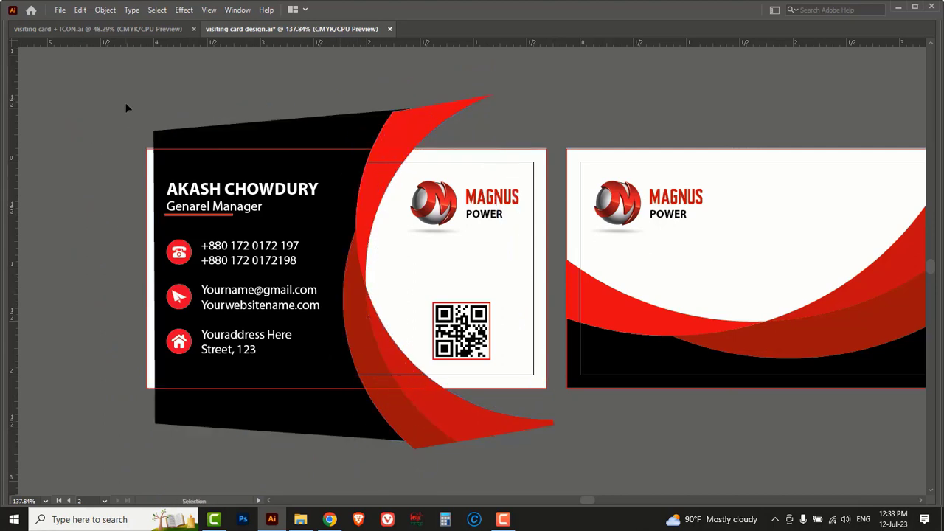
key("Tab")
- Drag the black shape's top-left and bottom-left anchors left past the card edge
left_click_drag(33, 69, 77, 67)
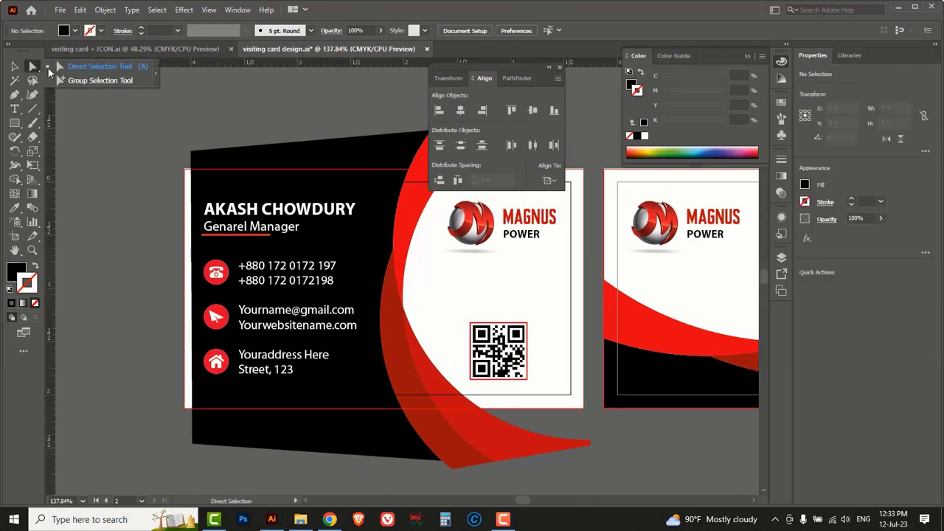
left_click_drag(205, 159, 204, 160)
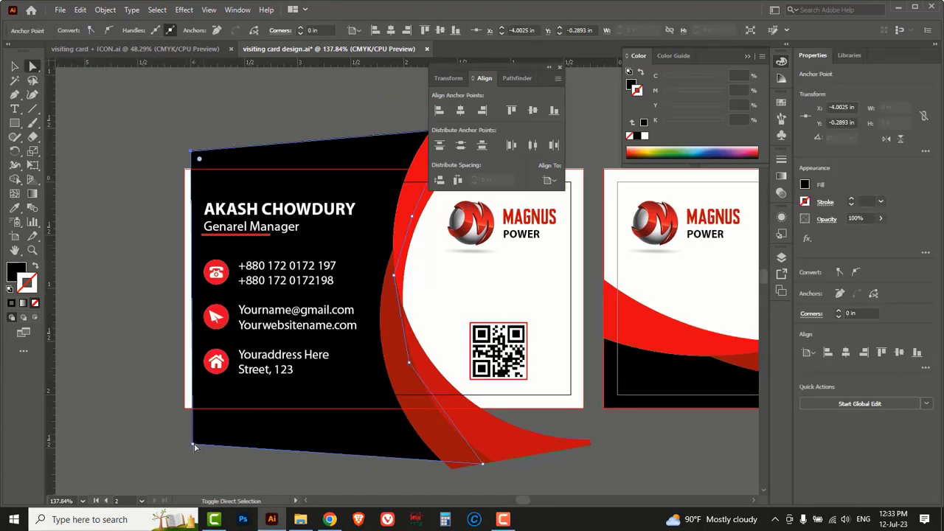
left_click_drag(195, 446, 152, 434)
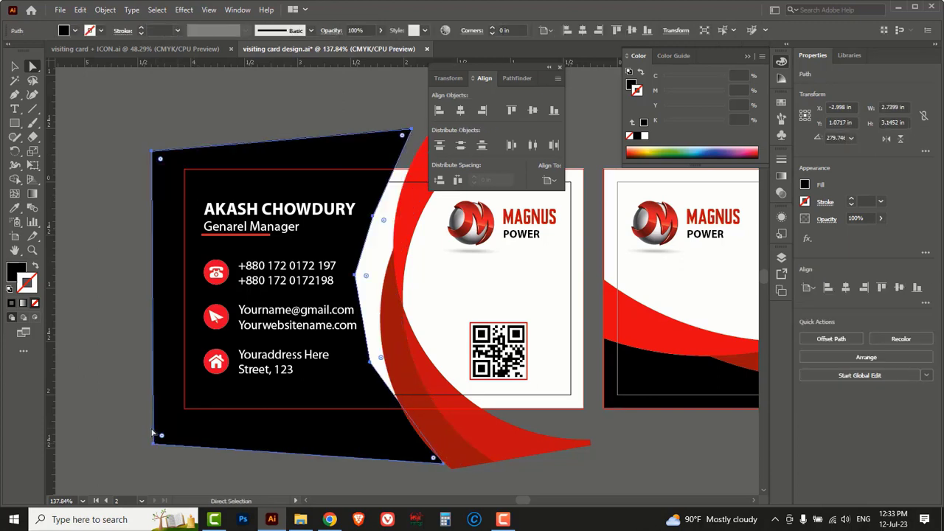
key("ctrl+z")
left_click(122, 214)
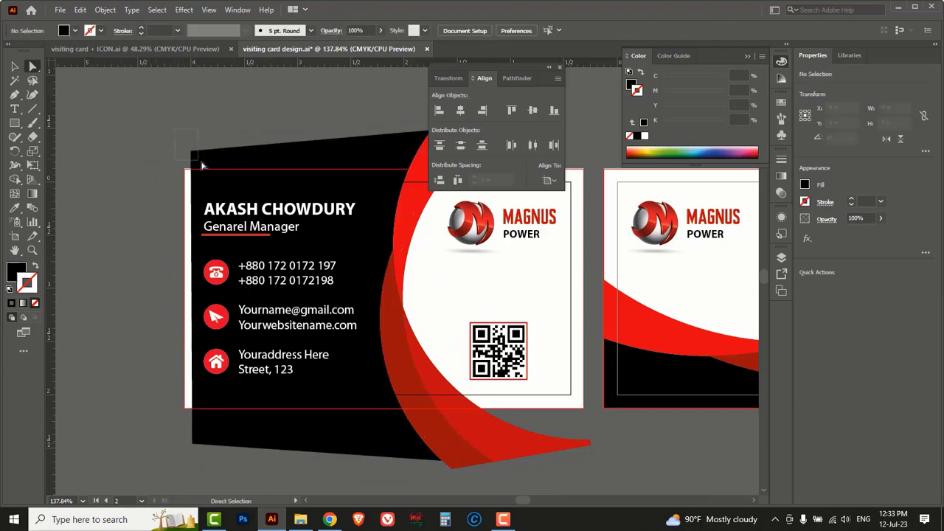
left_click_drag(176, 131, 202, 166)
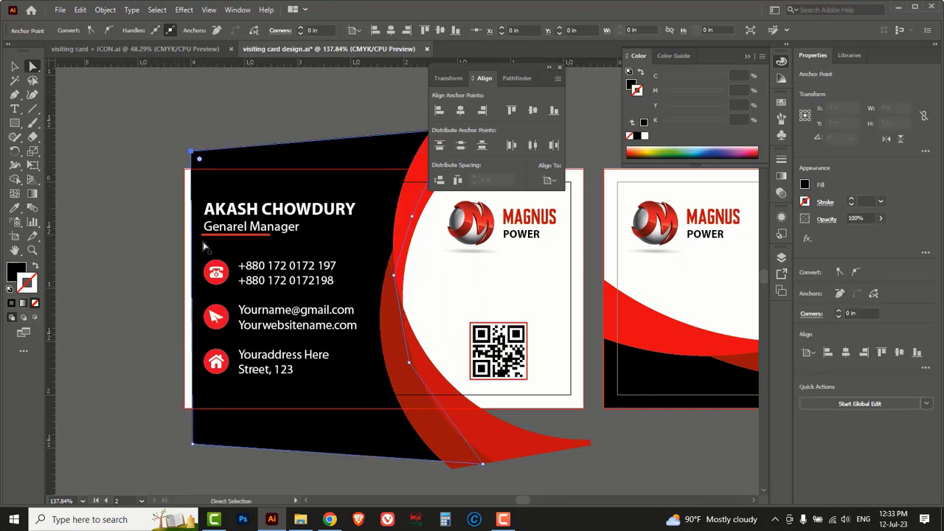
left_click(194, 445, "shift")
left_click_drag(193, 446, 135, 445)
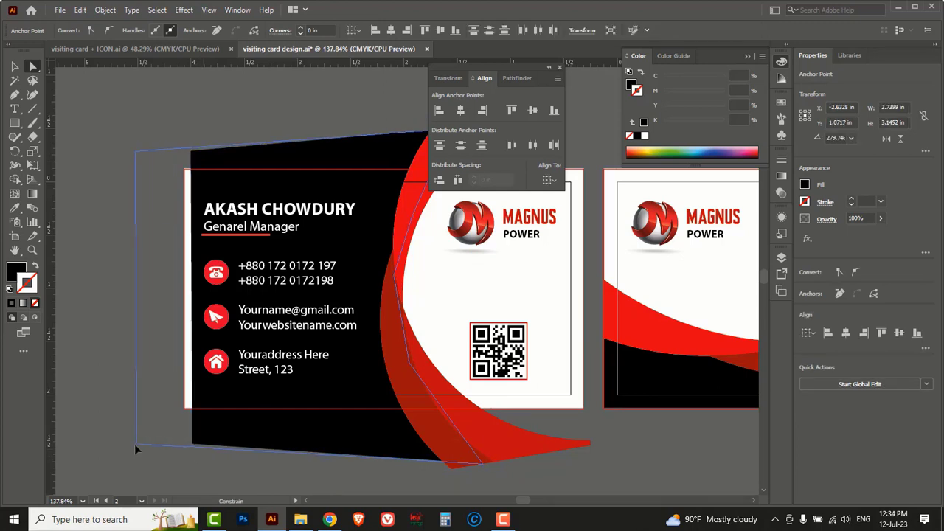
left_click(15, 67)
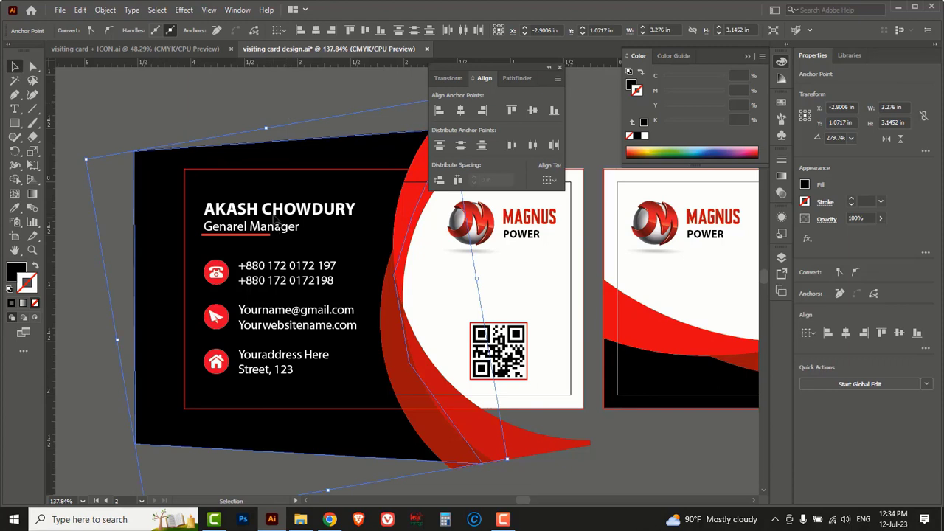
left_click(274, 219)
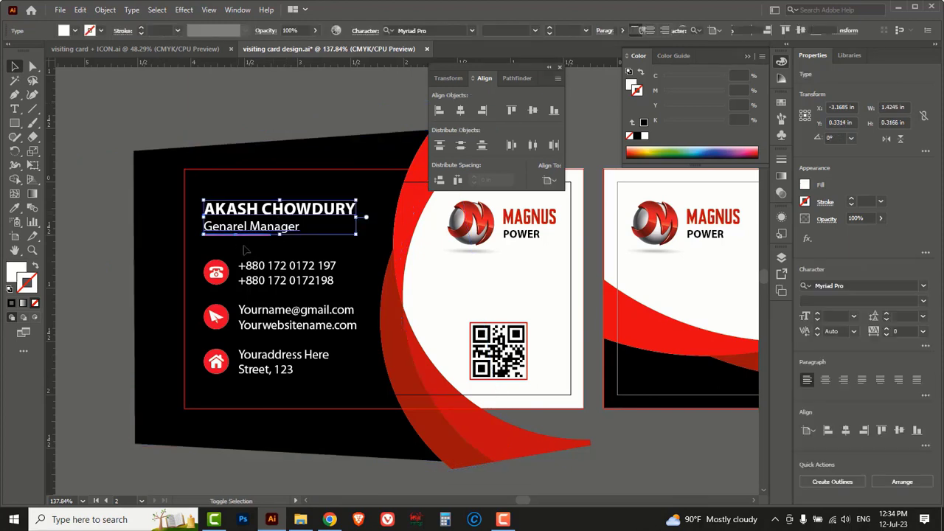
- Nudge the name, title, contact details and icons two arrow steps right
left_click(271, 282, "shift")
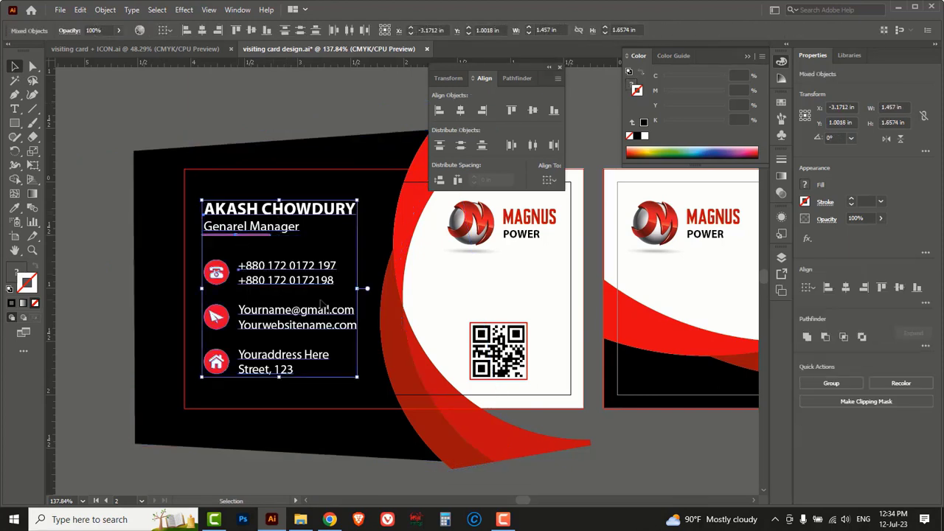
key("Right")
key("Right")
key("Right")
key("Right")
key("Right")
key("Right")
key("Right")
key("Right")
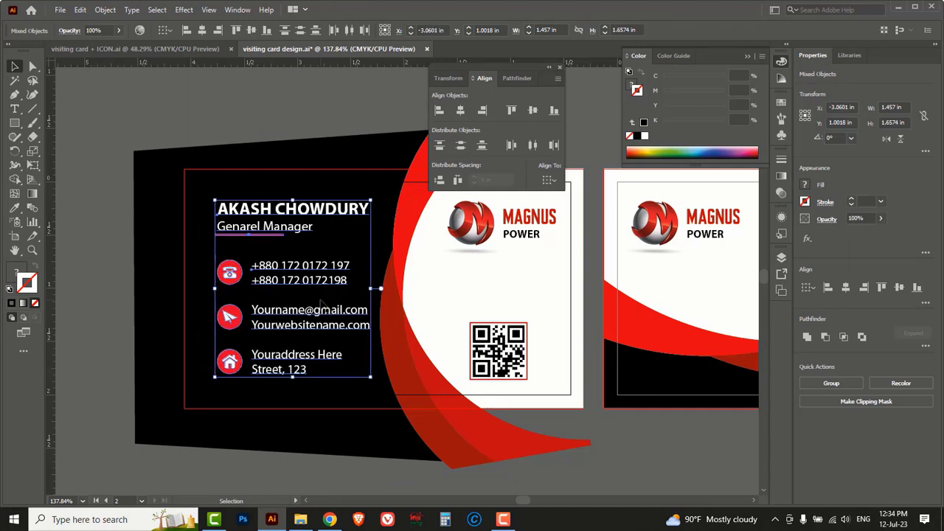
key("Right")
key("Right")
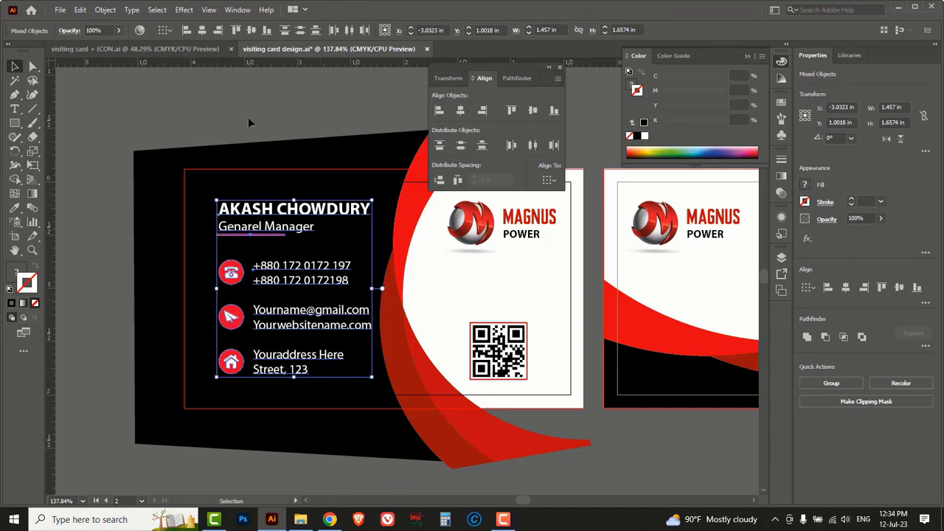
left_click(248, 117)
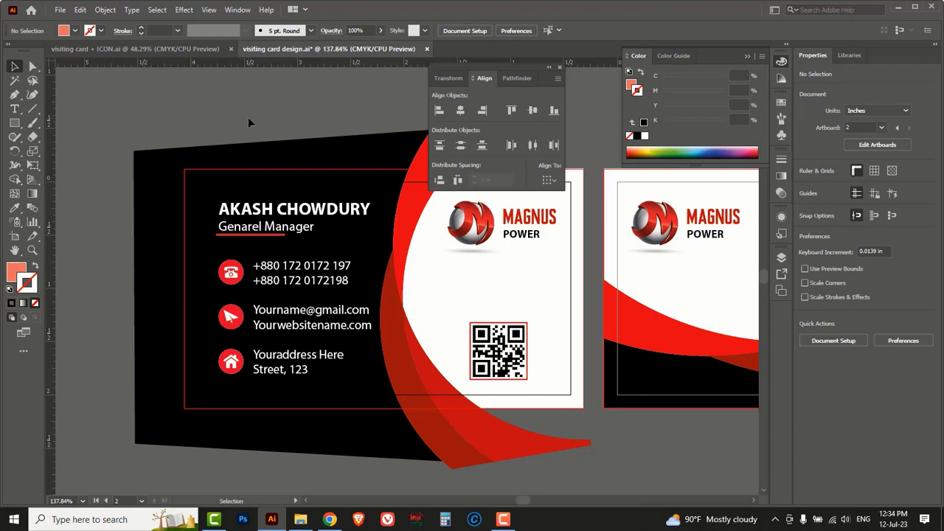
left_click(559, 68)
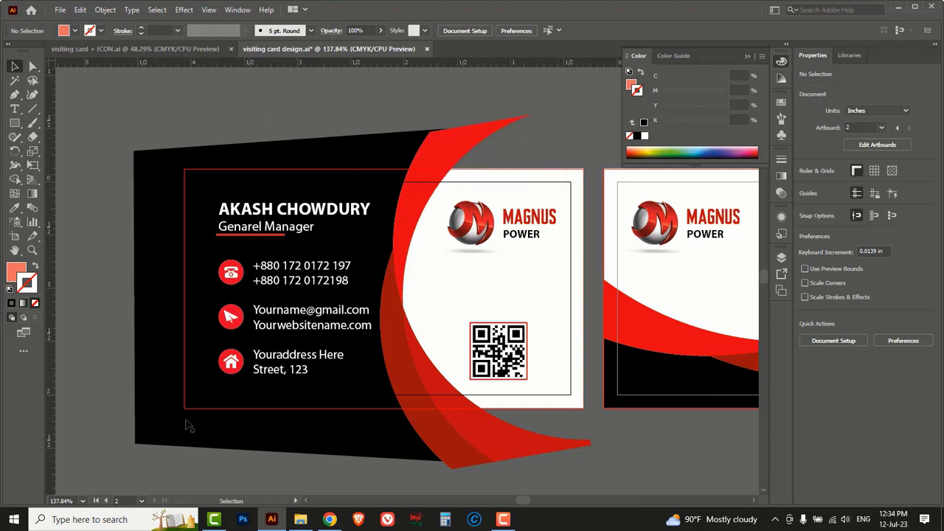
- Clip the black and red shapes to the front card rectangle with a clipping mask
left_click(587, 176)
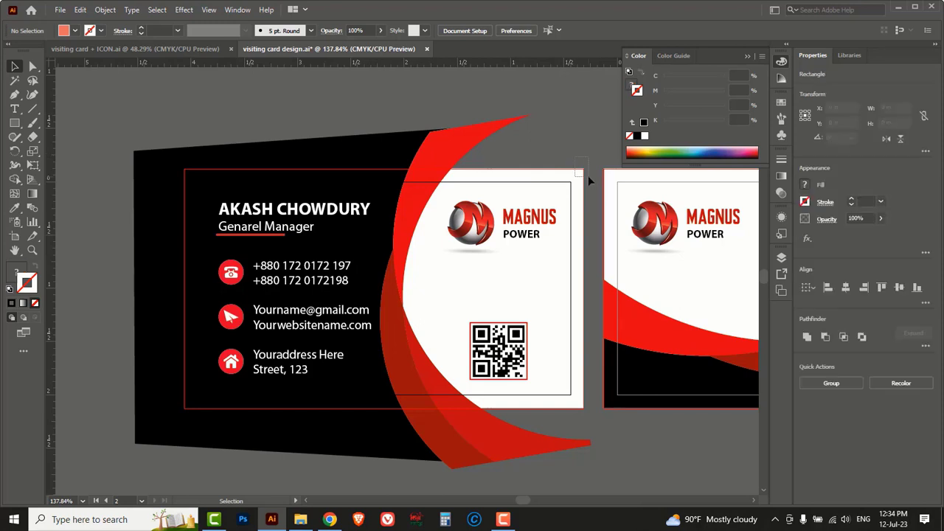
left_click(446, 147, "shift")
right_click(444, 146)
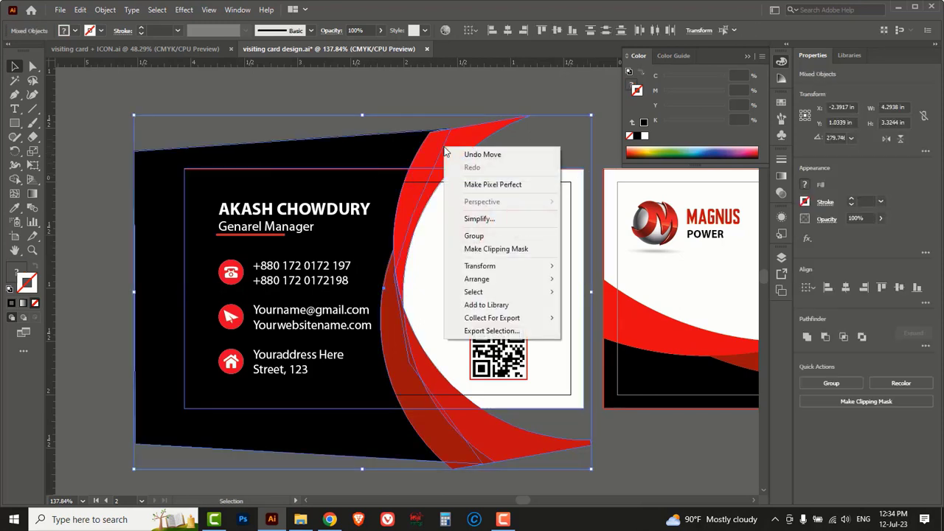
left_click(491, 248)
left_click(266, 146)
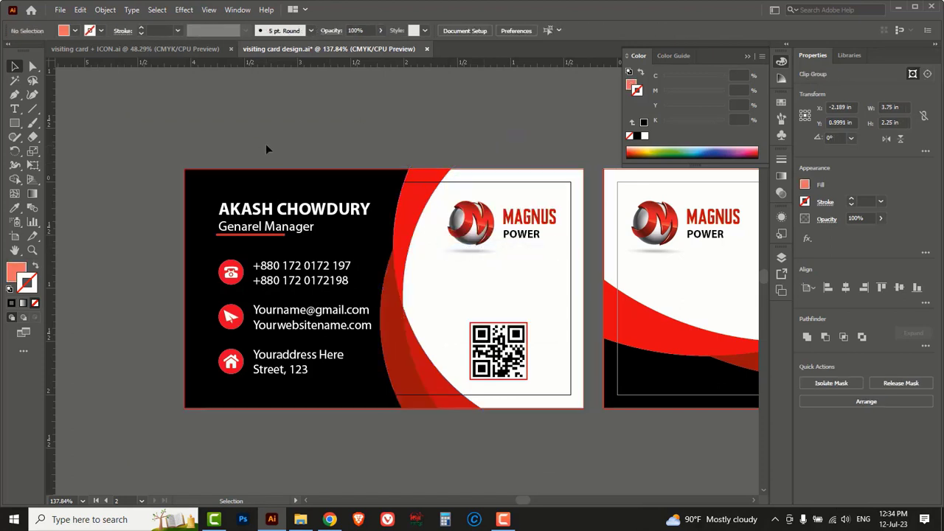
key("Tab")
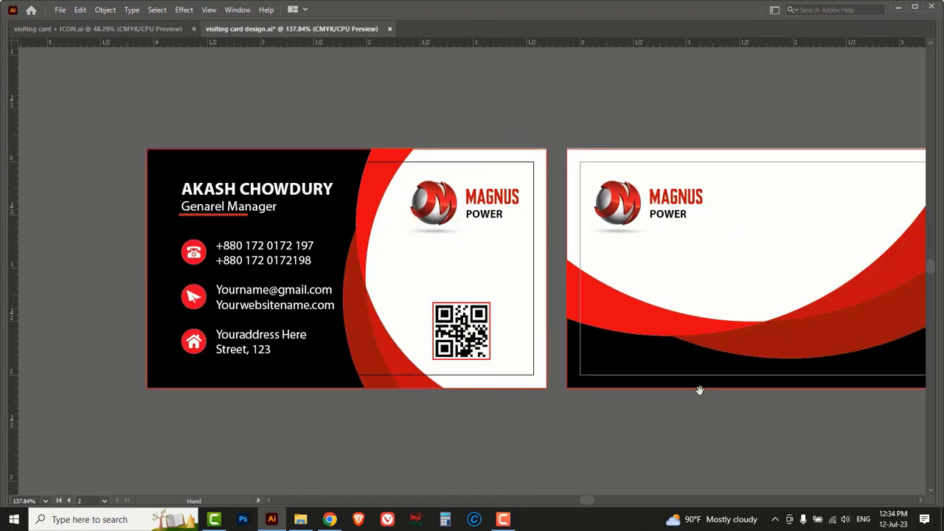
left_click_drag(699, 390, 626, 385)
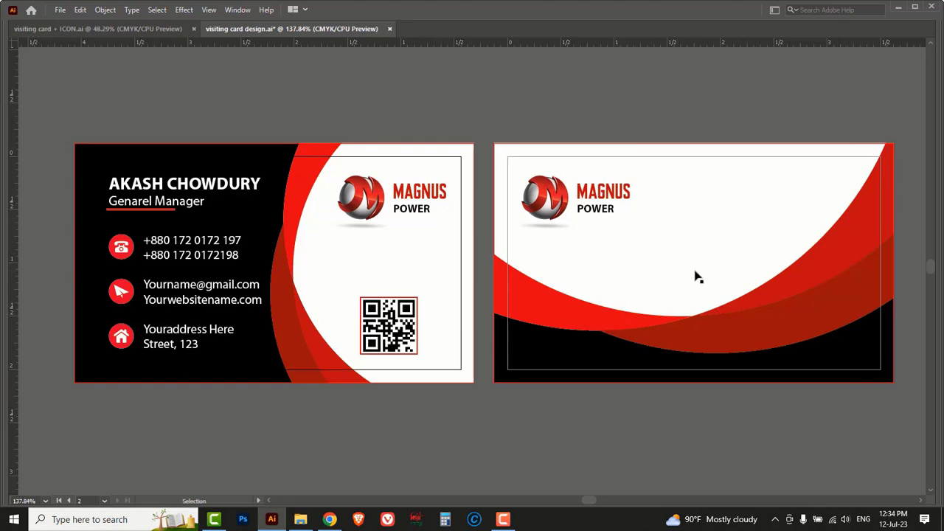
- Save as 'visiting card design in illustrator' with default Illustrator options
left_click(60, 10)
left_click(85, 118)
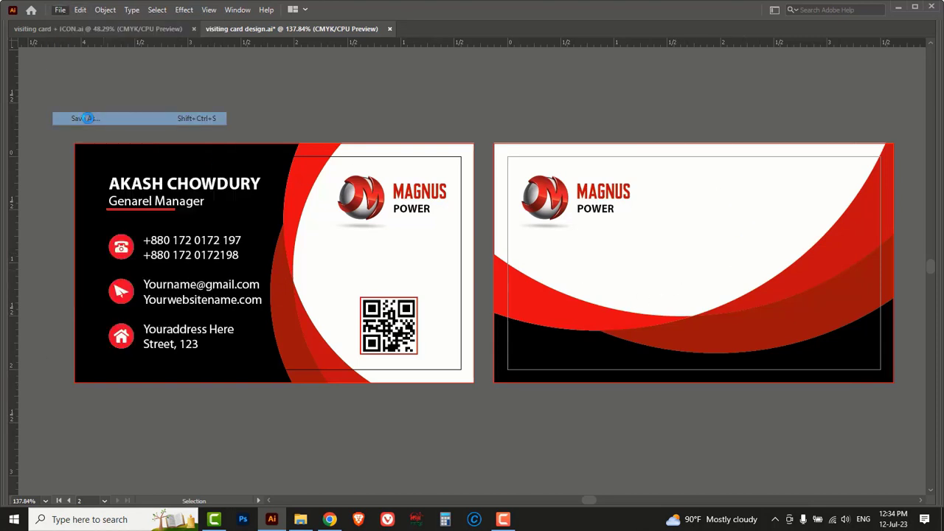
type("v")
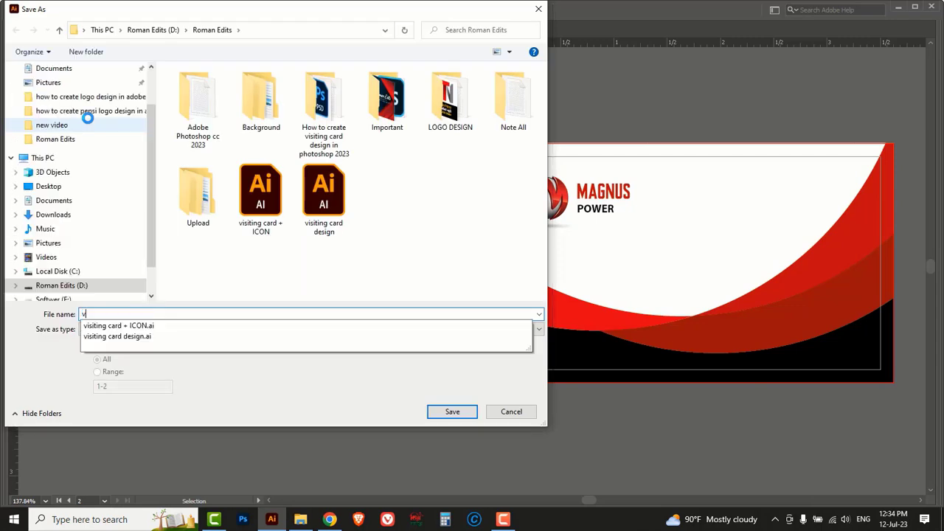
type("isiti")
type("ng card ")
type("design in ")
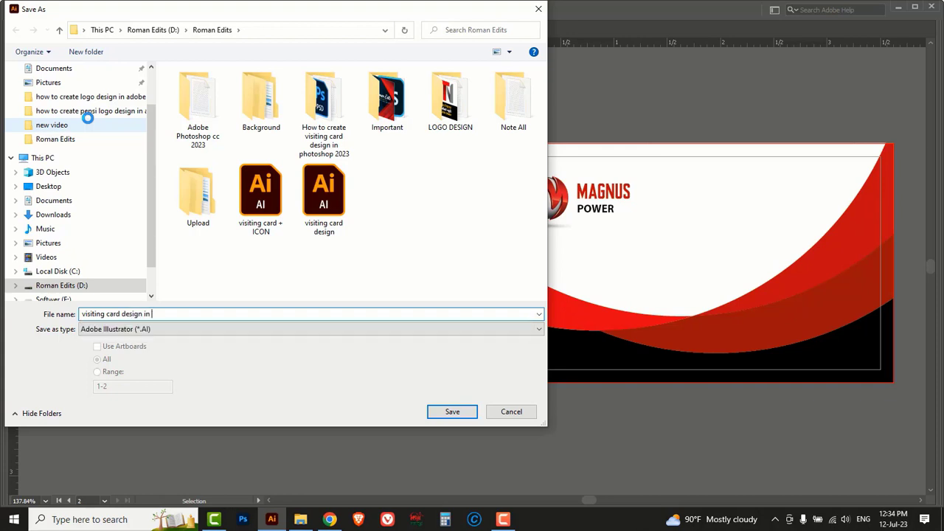
type("illust")
type("rator")
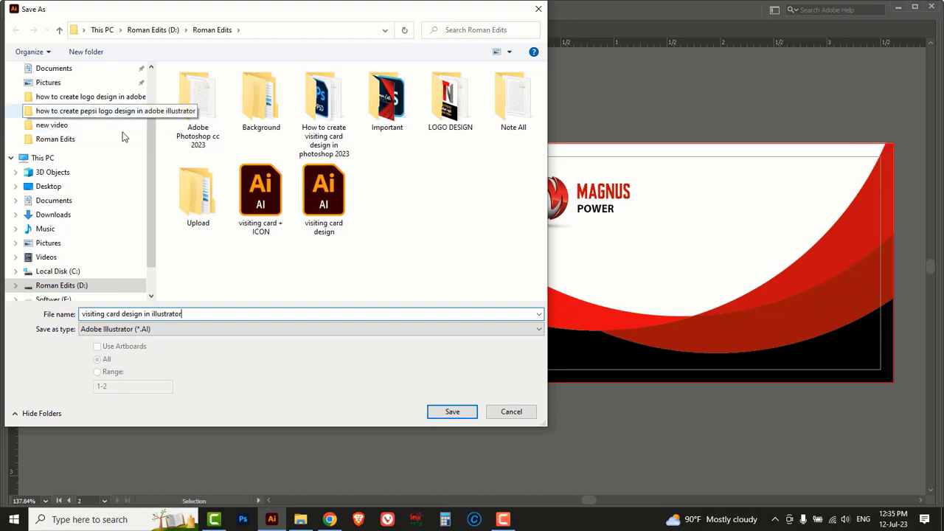
left_click(445, 411)
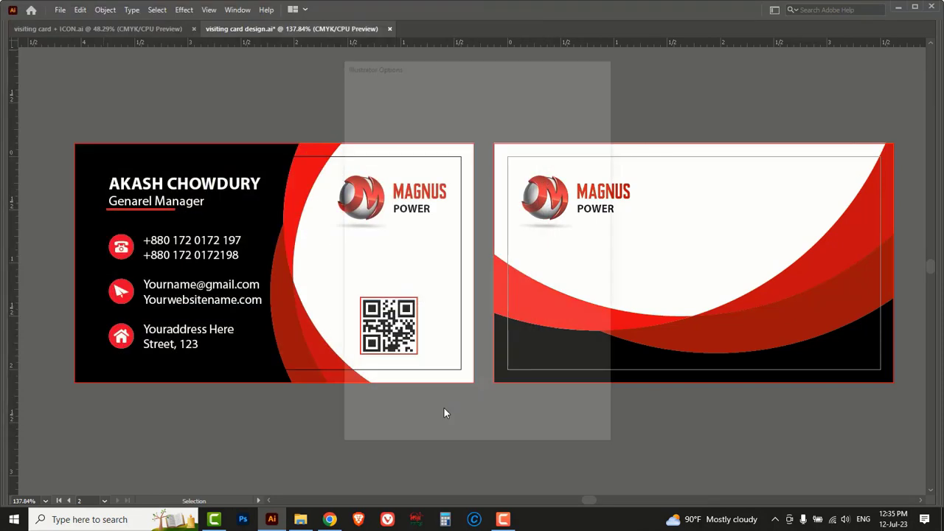
left_click(520, 425)
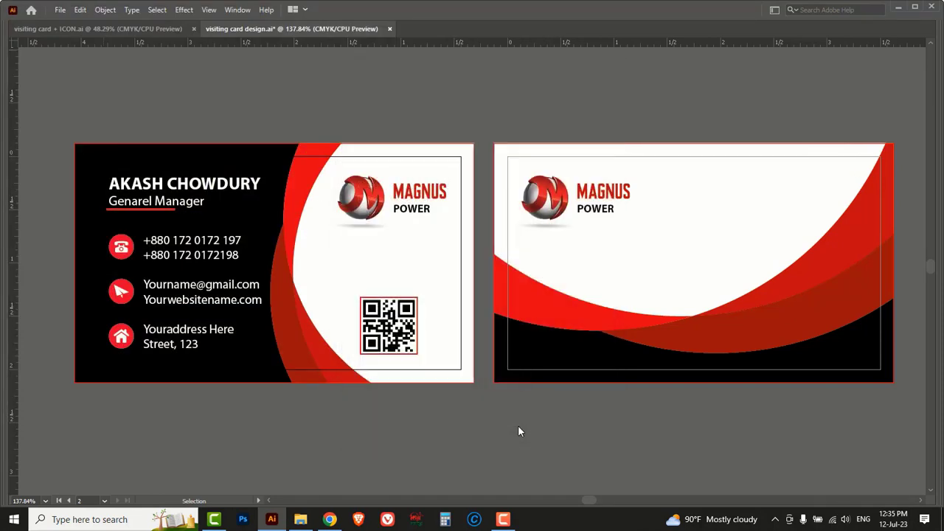